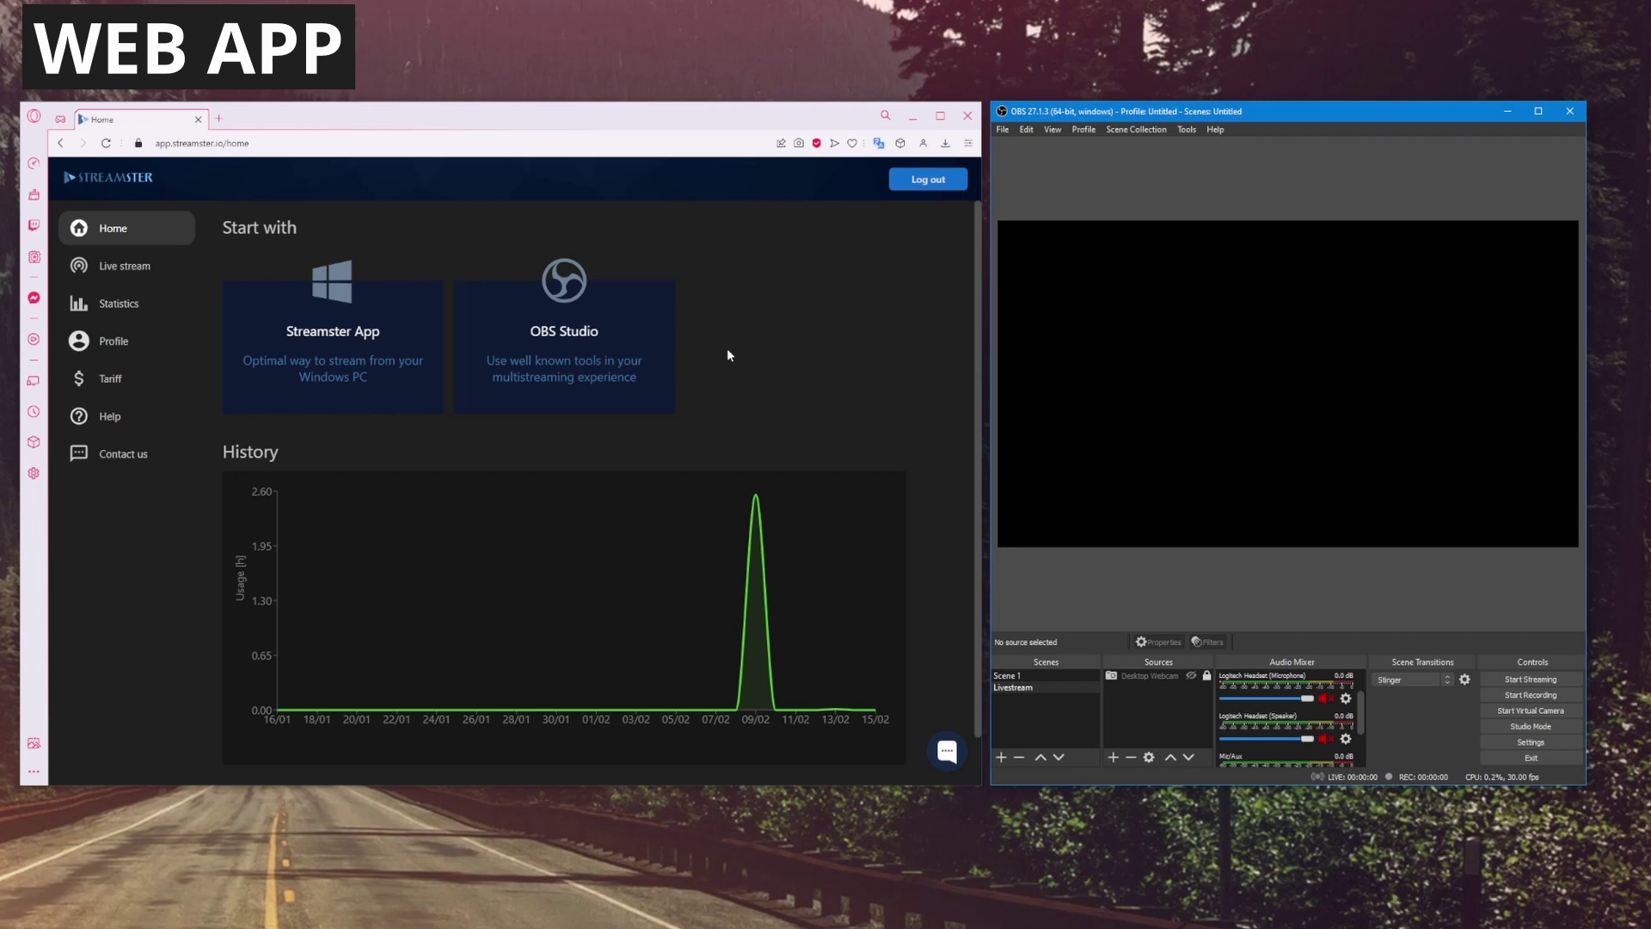
# Copy the stream URL from Streamster's external encoder setup into the Server field of OBS's custom stream settings
pyautogui.click(575, 340)
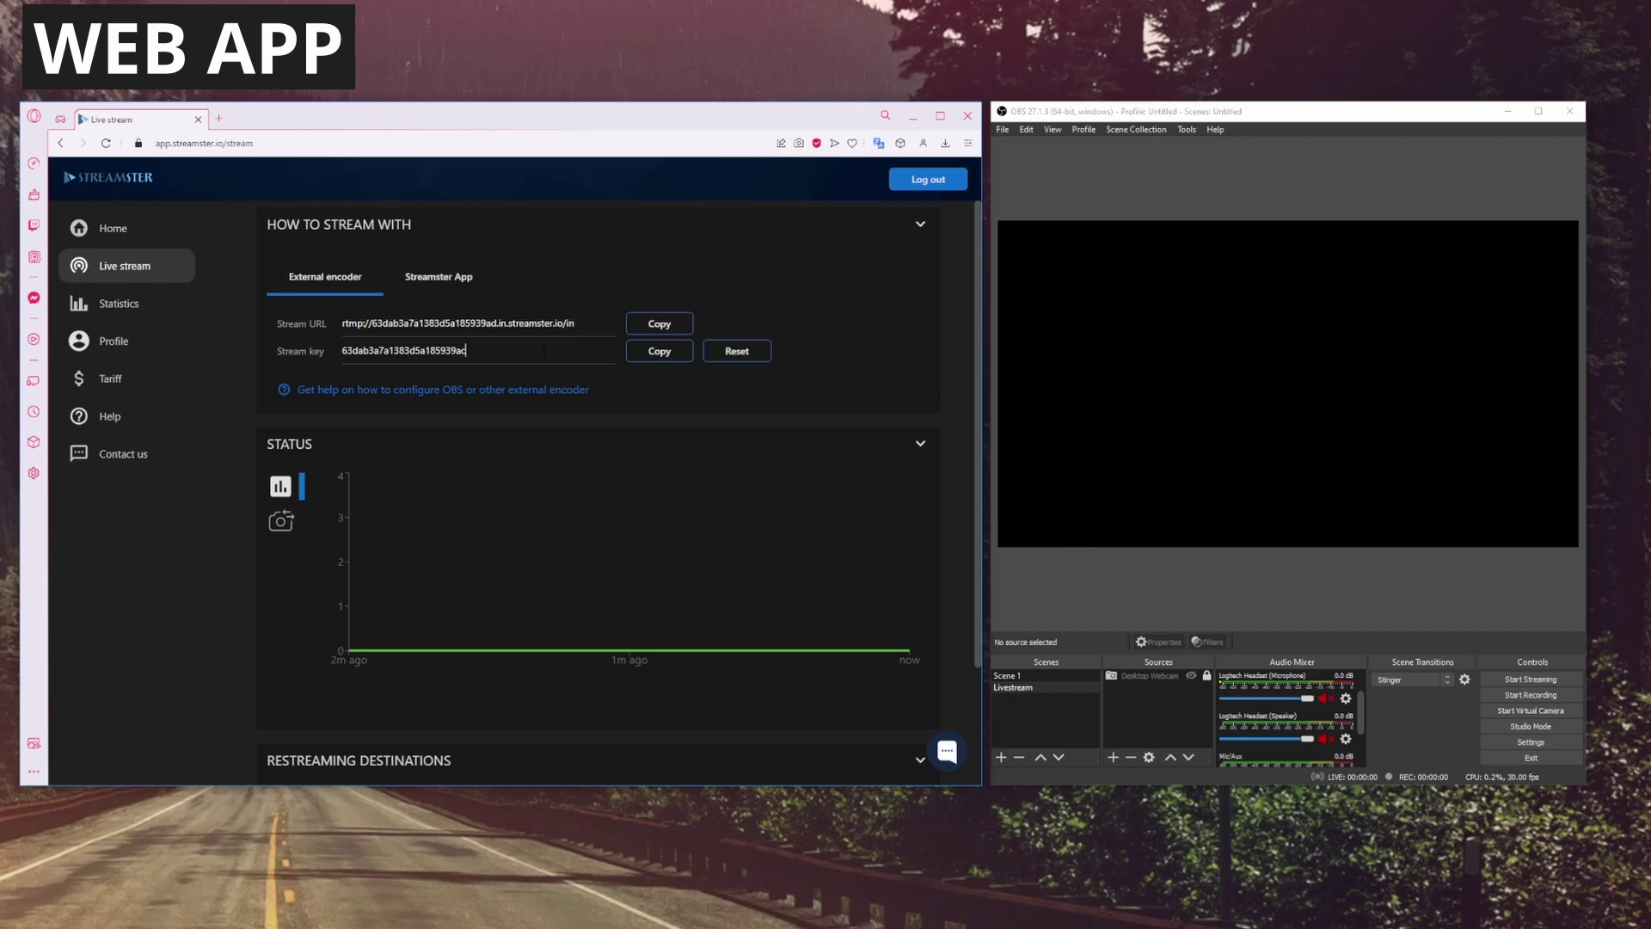
pyautogui.click(1531, 741)
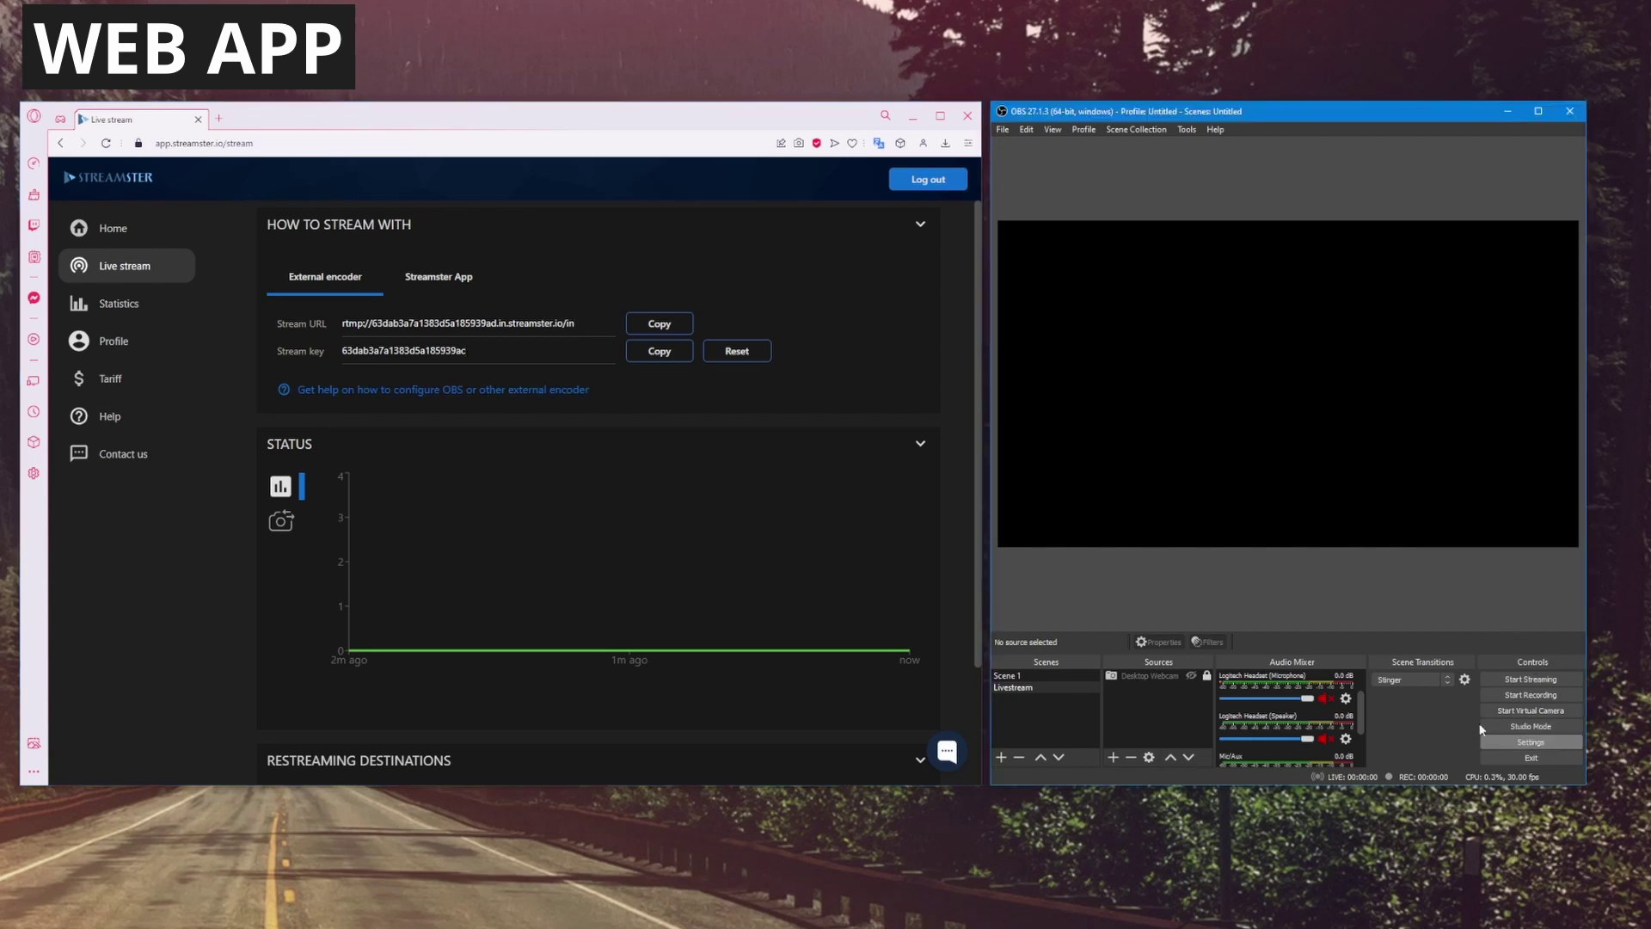
pyautogui.click(1017, 262)
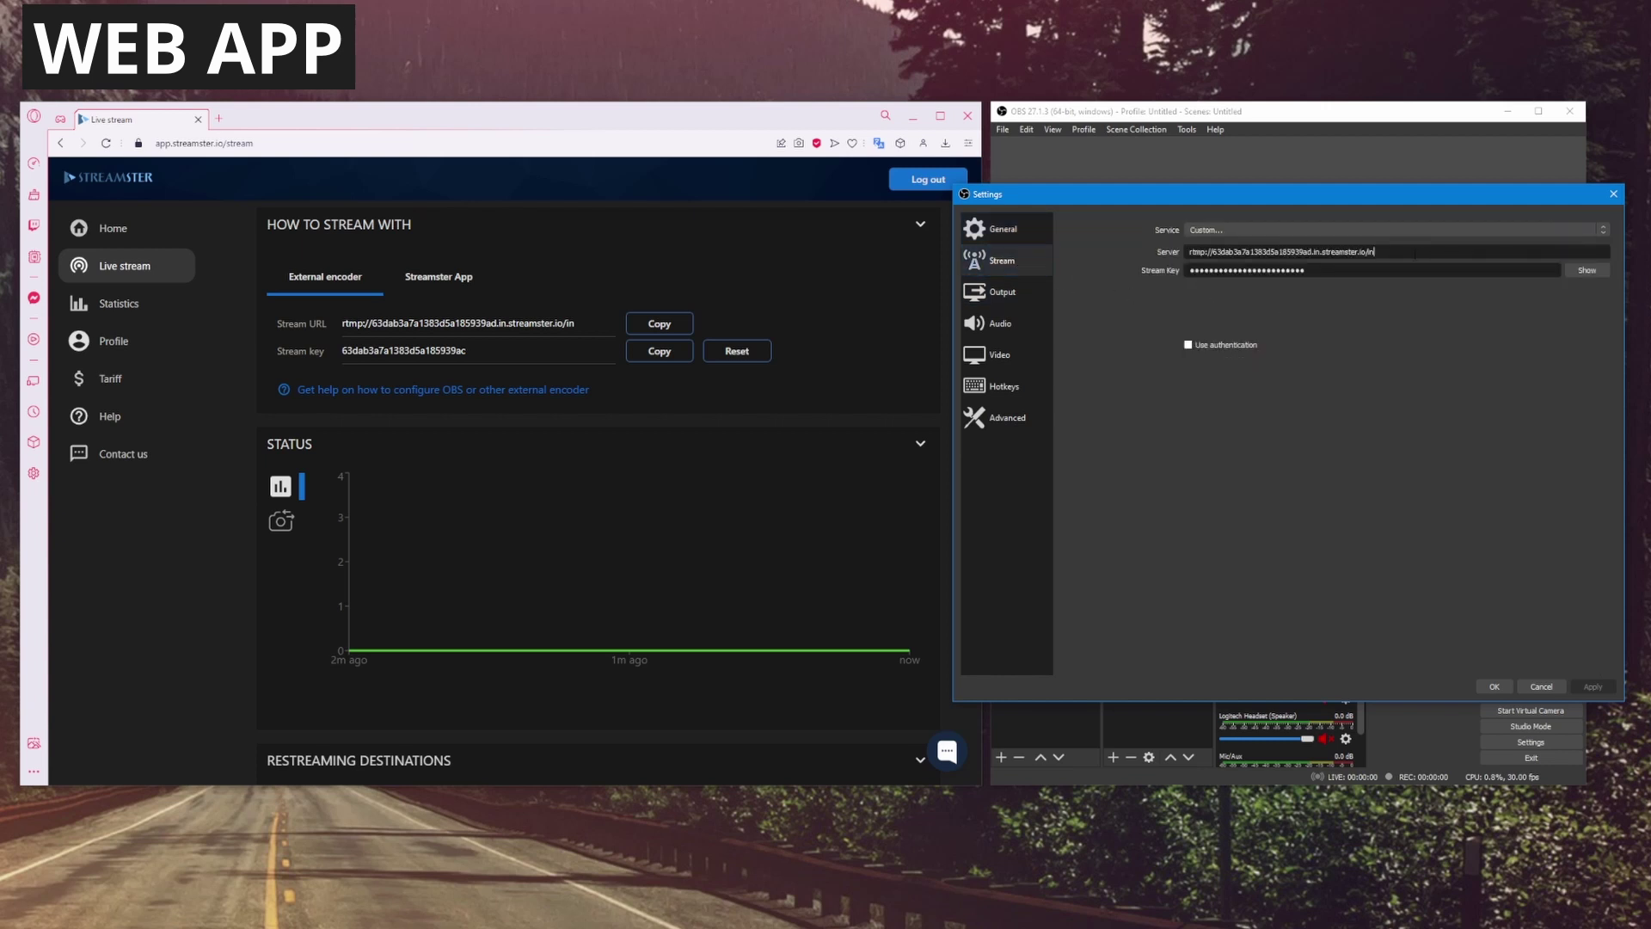
pyautogui.click(588, 326)
pyautogui.tripleClick(538, 324)
pyautogui.hotkey('ctrl', 'c')
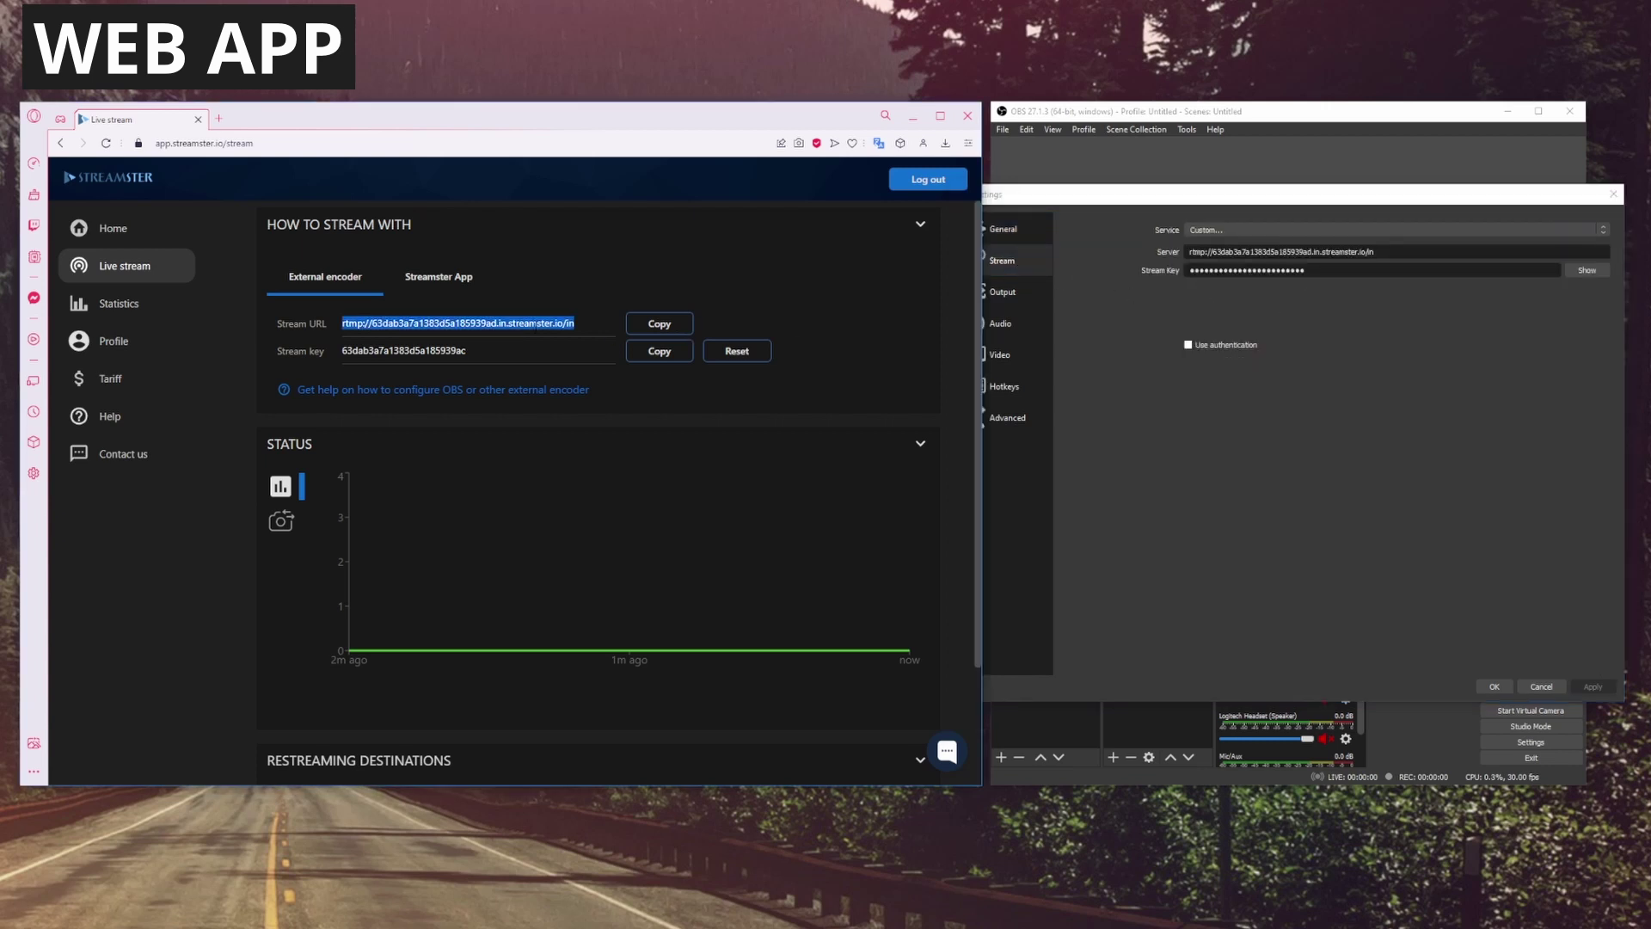
pyautogui.click(1364, 248)
pyautogui.hotkey('ctrl', 'v')
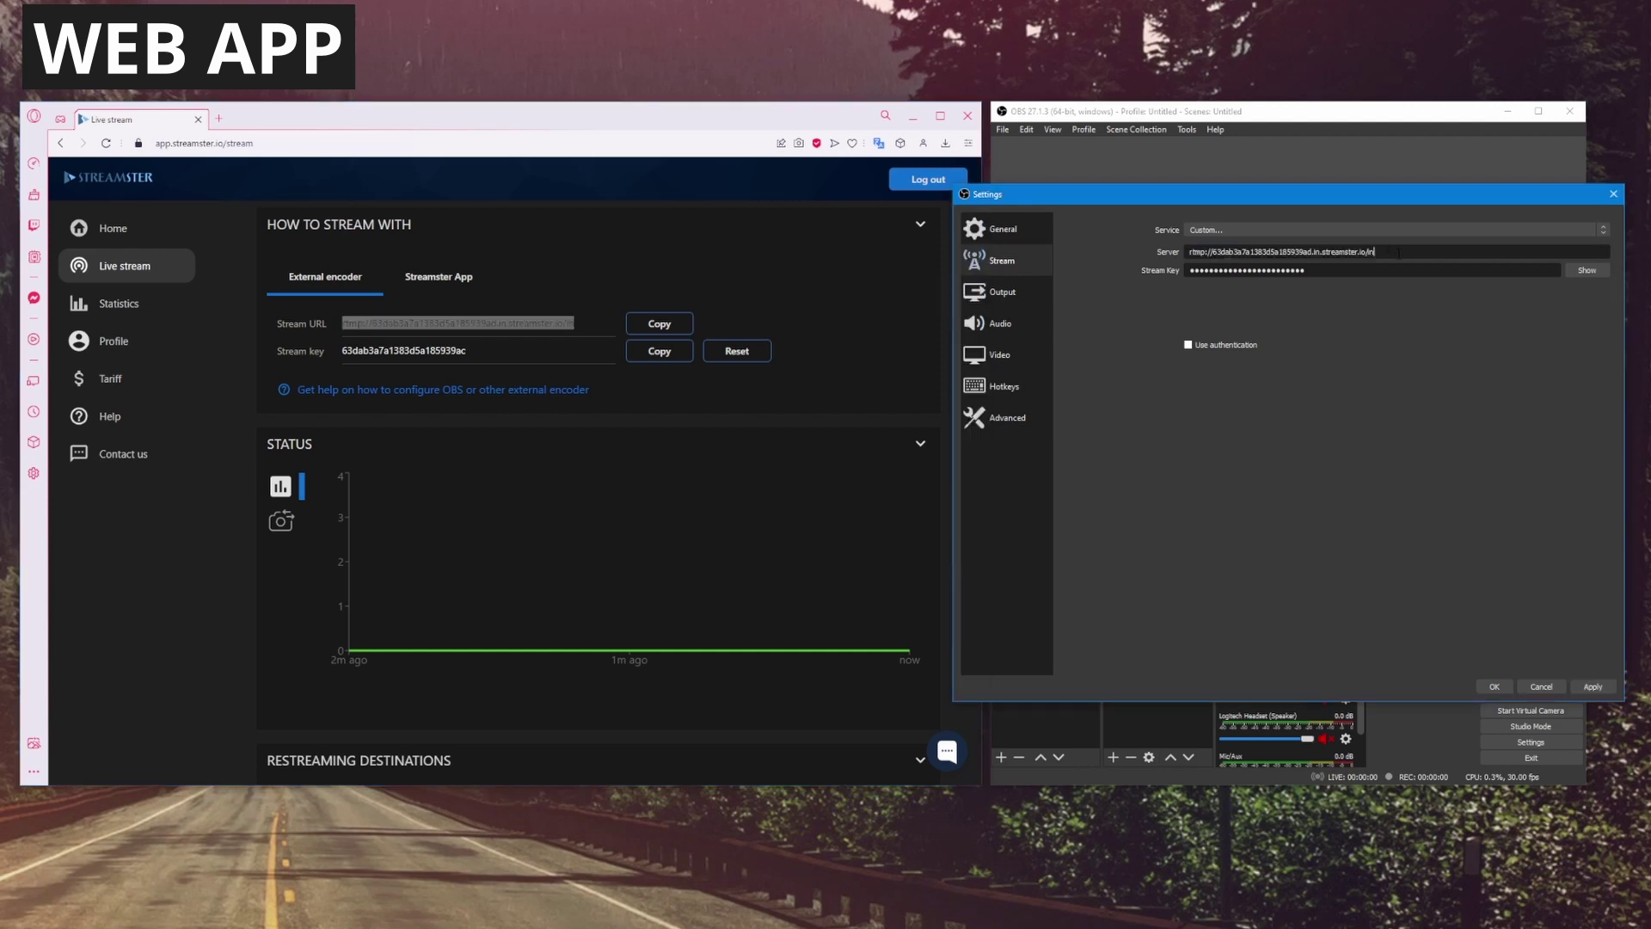
# Copy Streamster's stream key into the OBS Stream Key field, save the settings, and start streaming
pyautogui.click(616, 343)
pyautogui.tripleClick(612, 350)
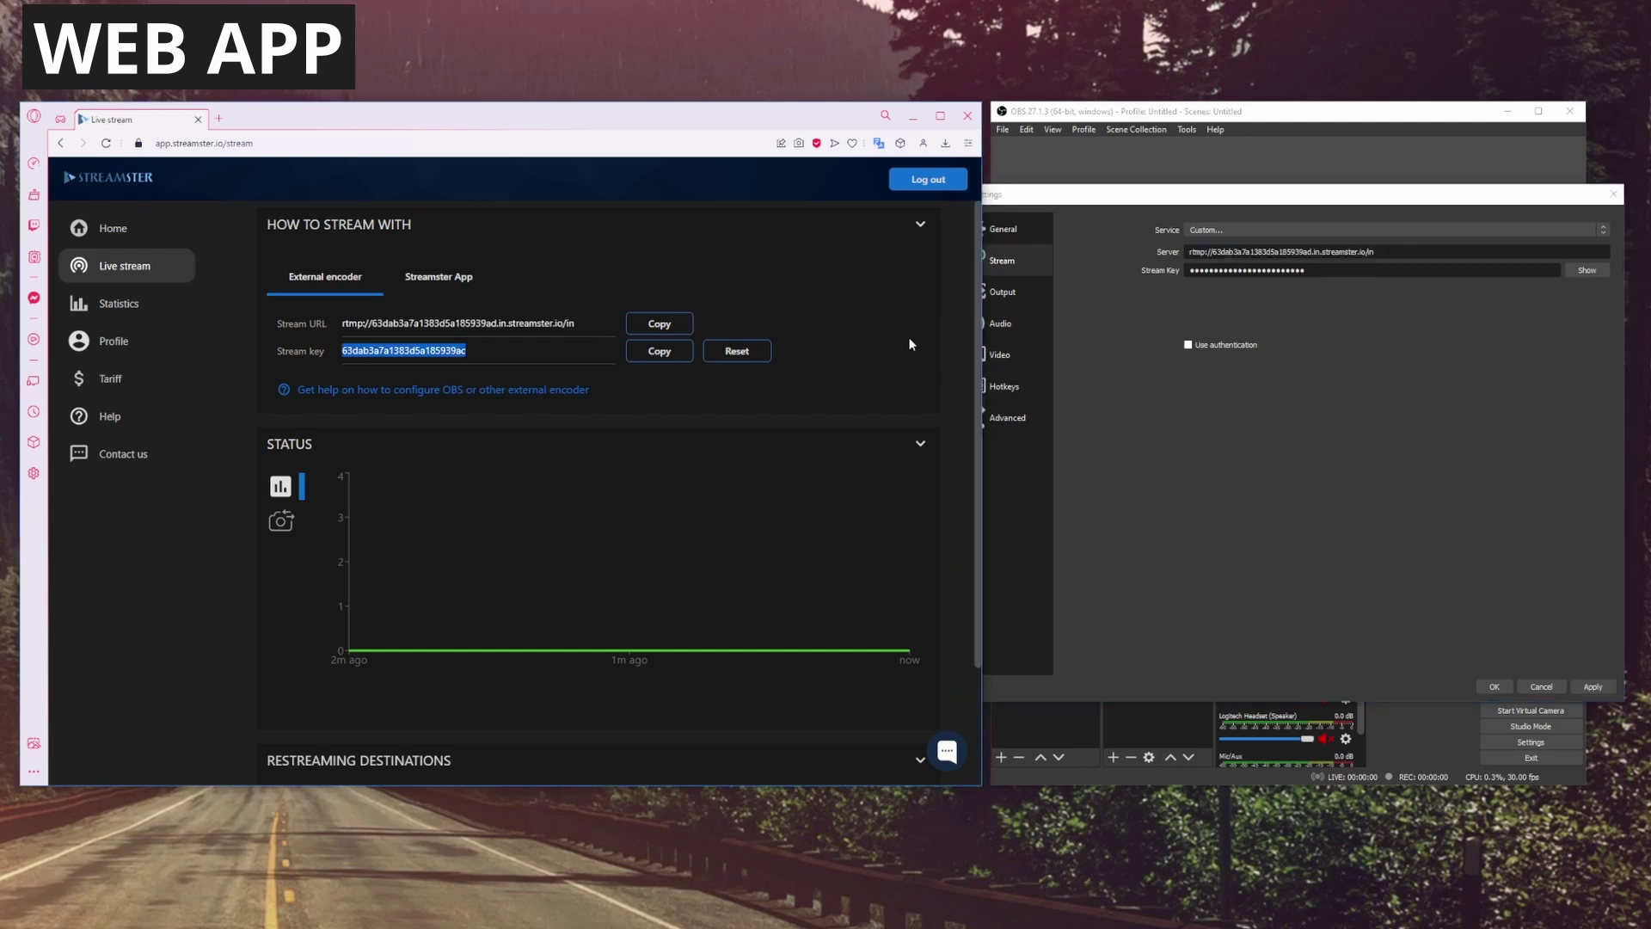
pyautogui.click(1329, 270)
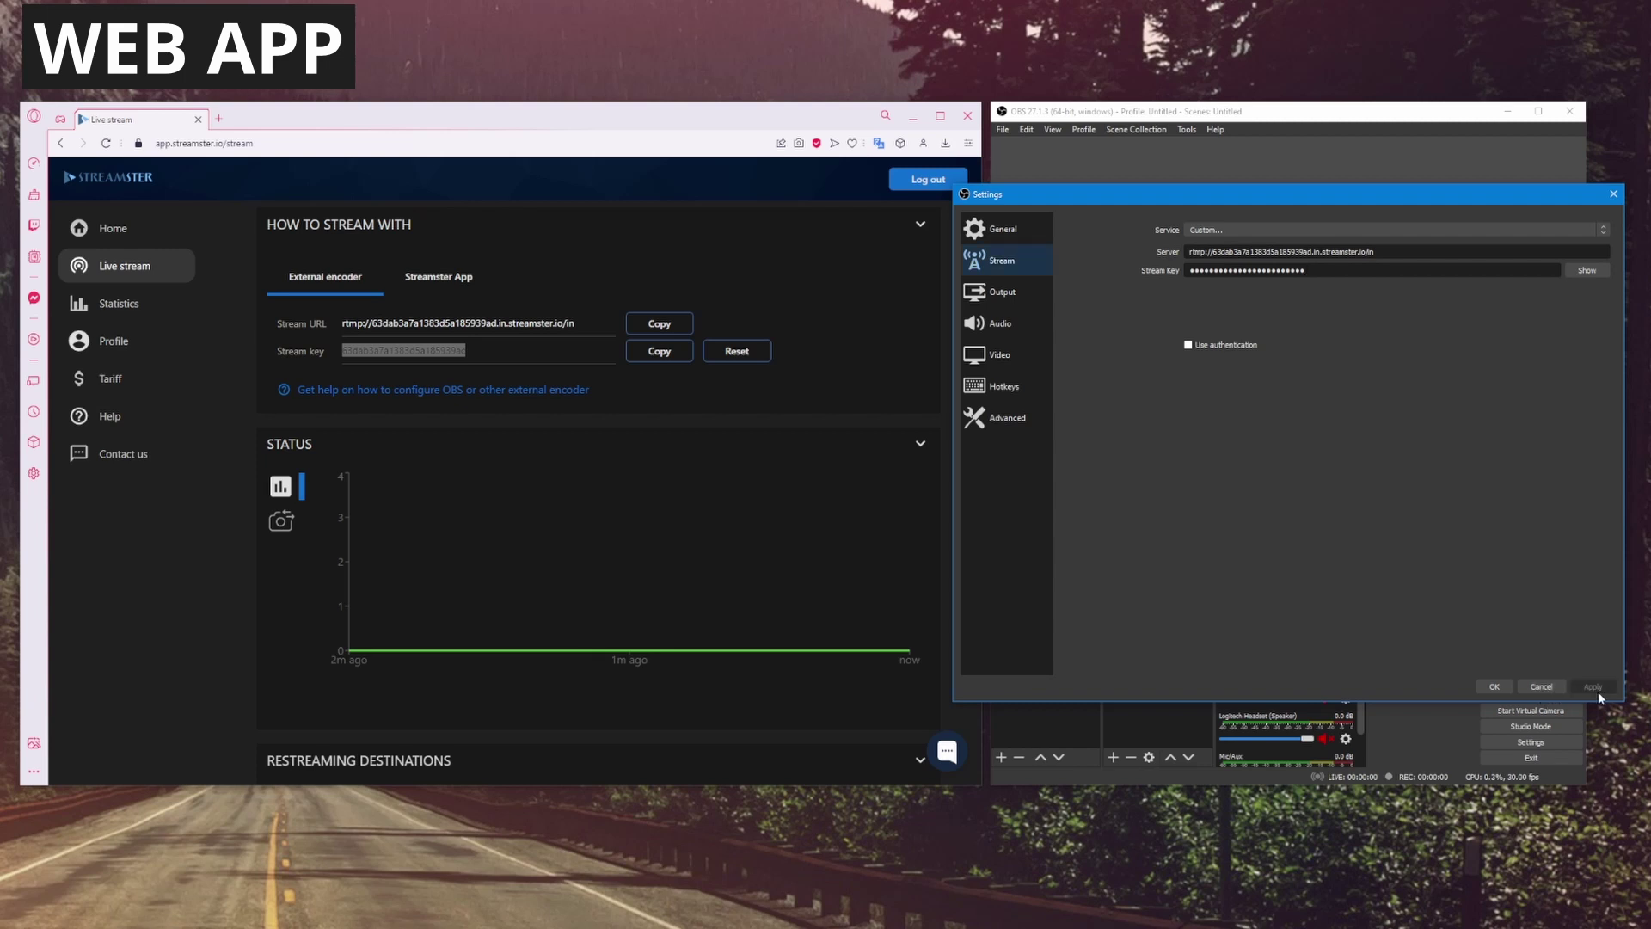
pyautogui.click(1495, 687)
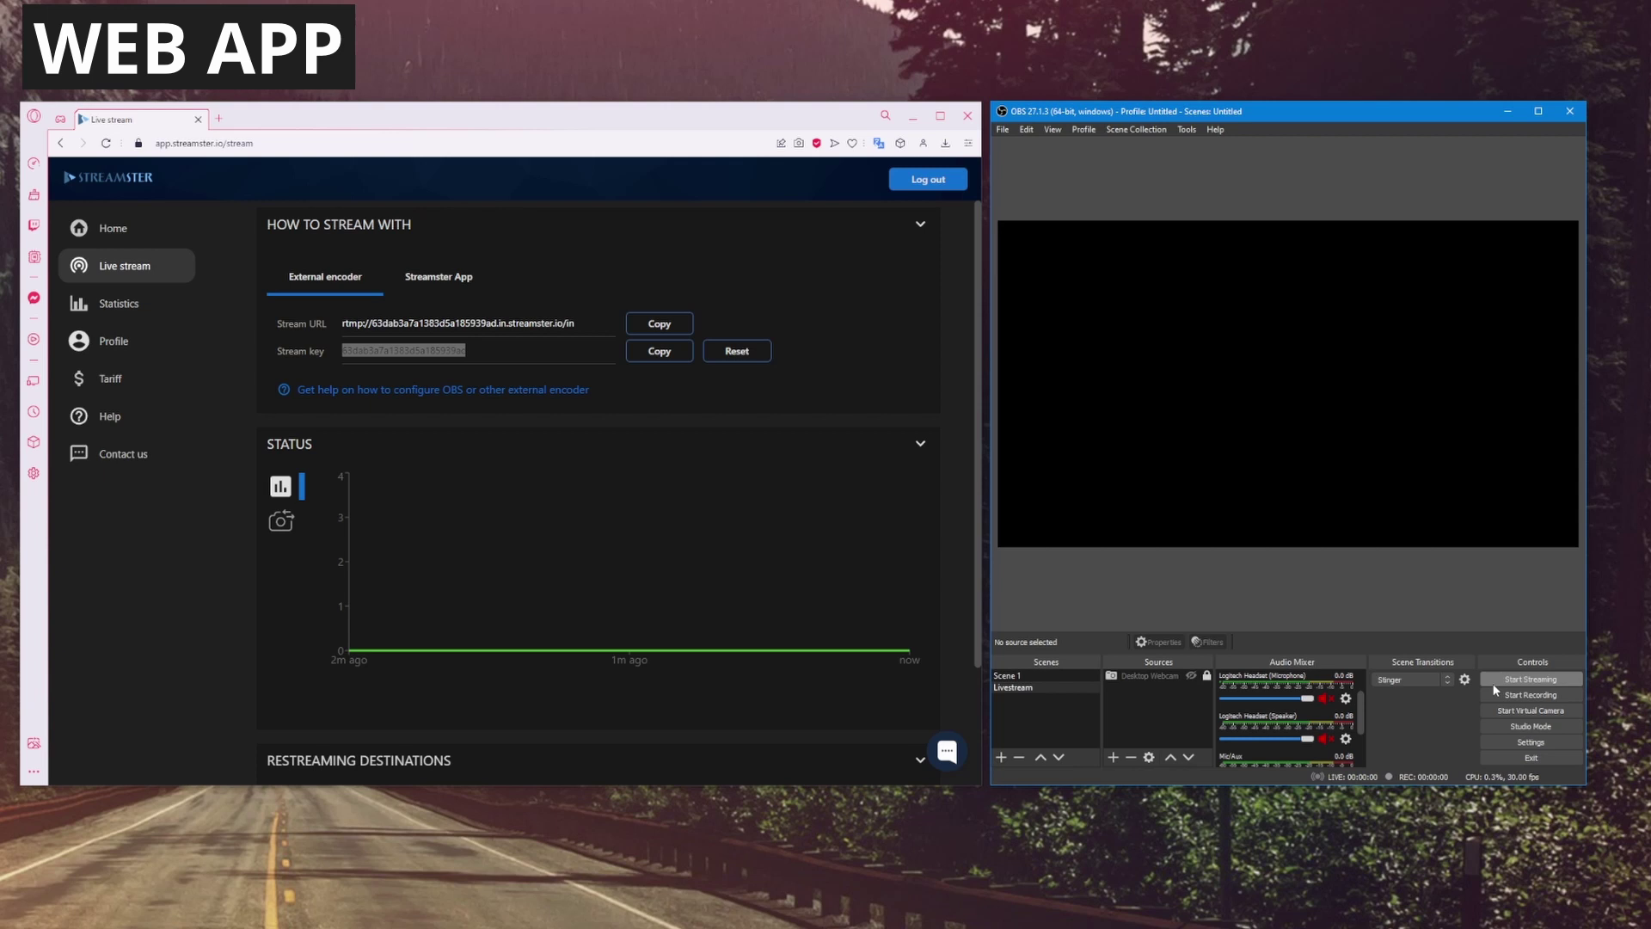
pyautogui.click(1544, 684)
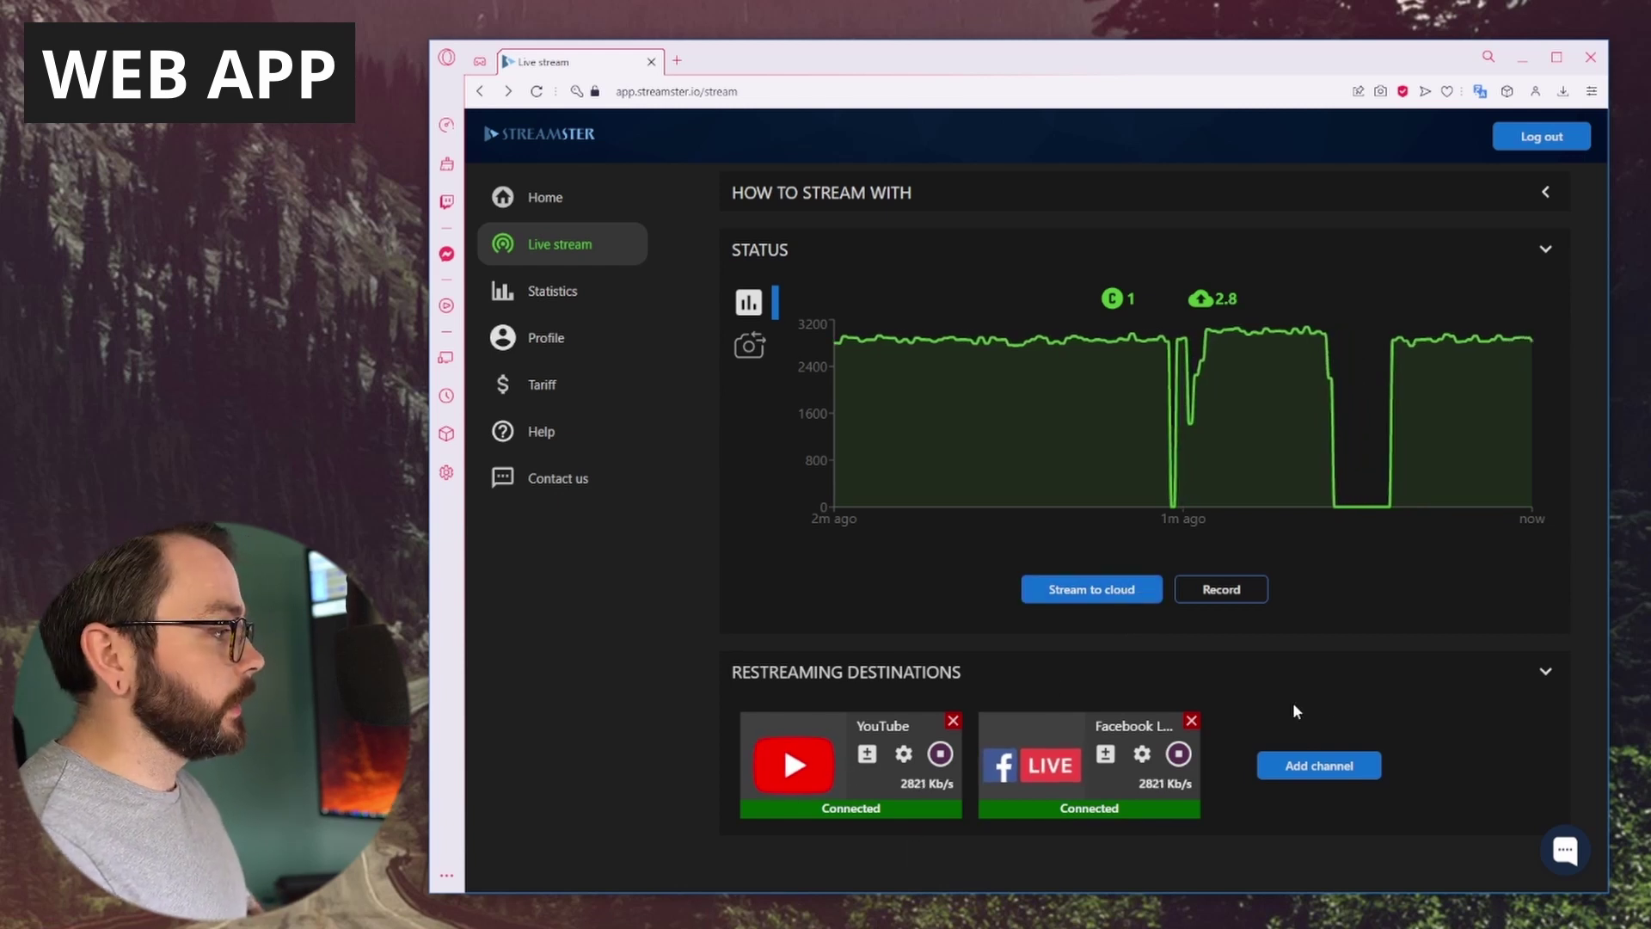
# Add a Steam restreaming channel with the RTMP URL rtmp://url.com and enter its stream key
pyautogui.click(1317, 755)
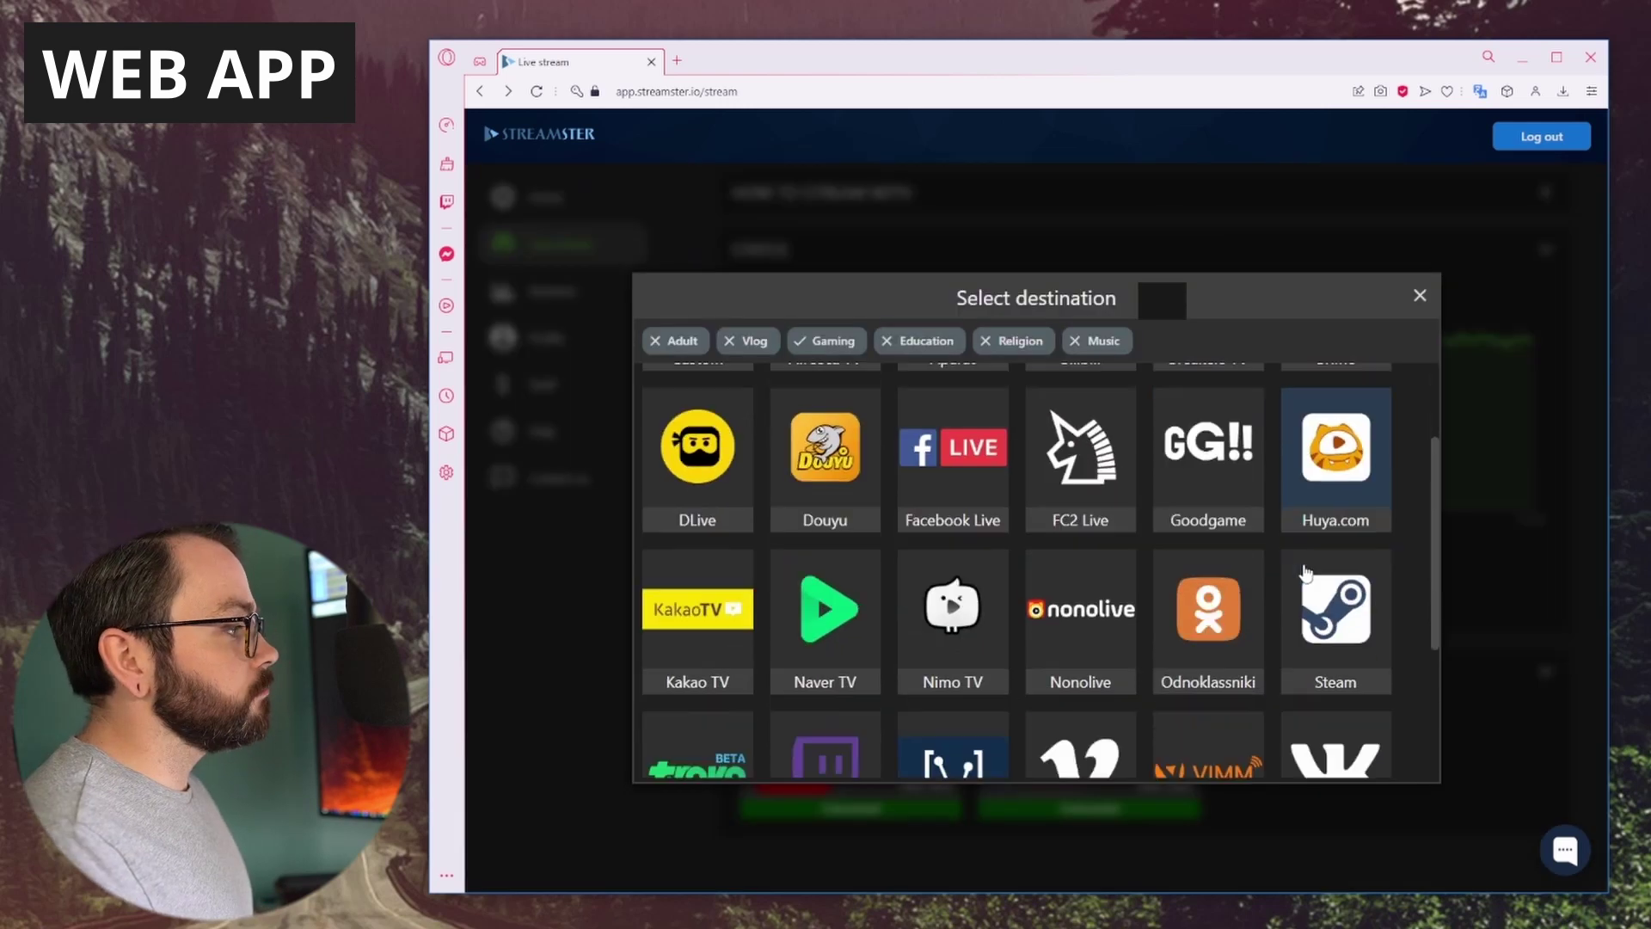
pyautogui.scroll(-2, 1368, 538)
pyautogui.click(1361, 534)
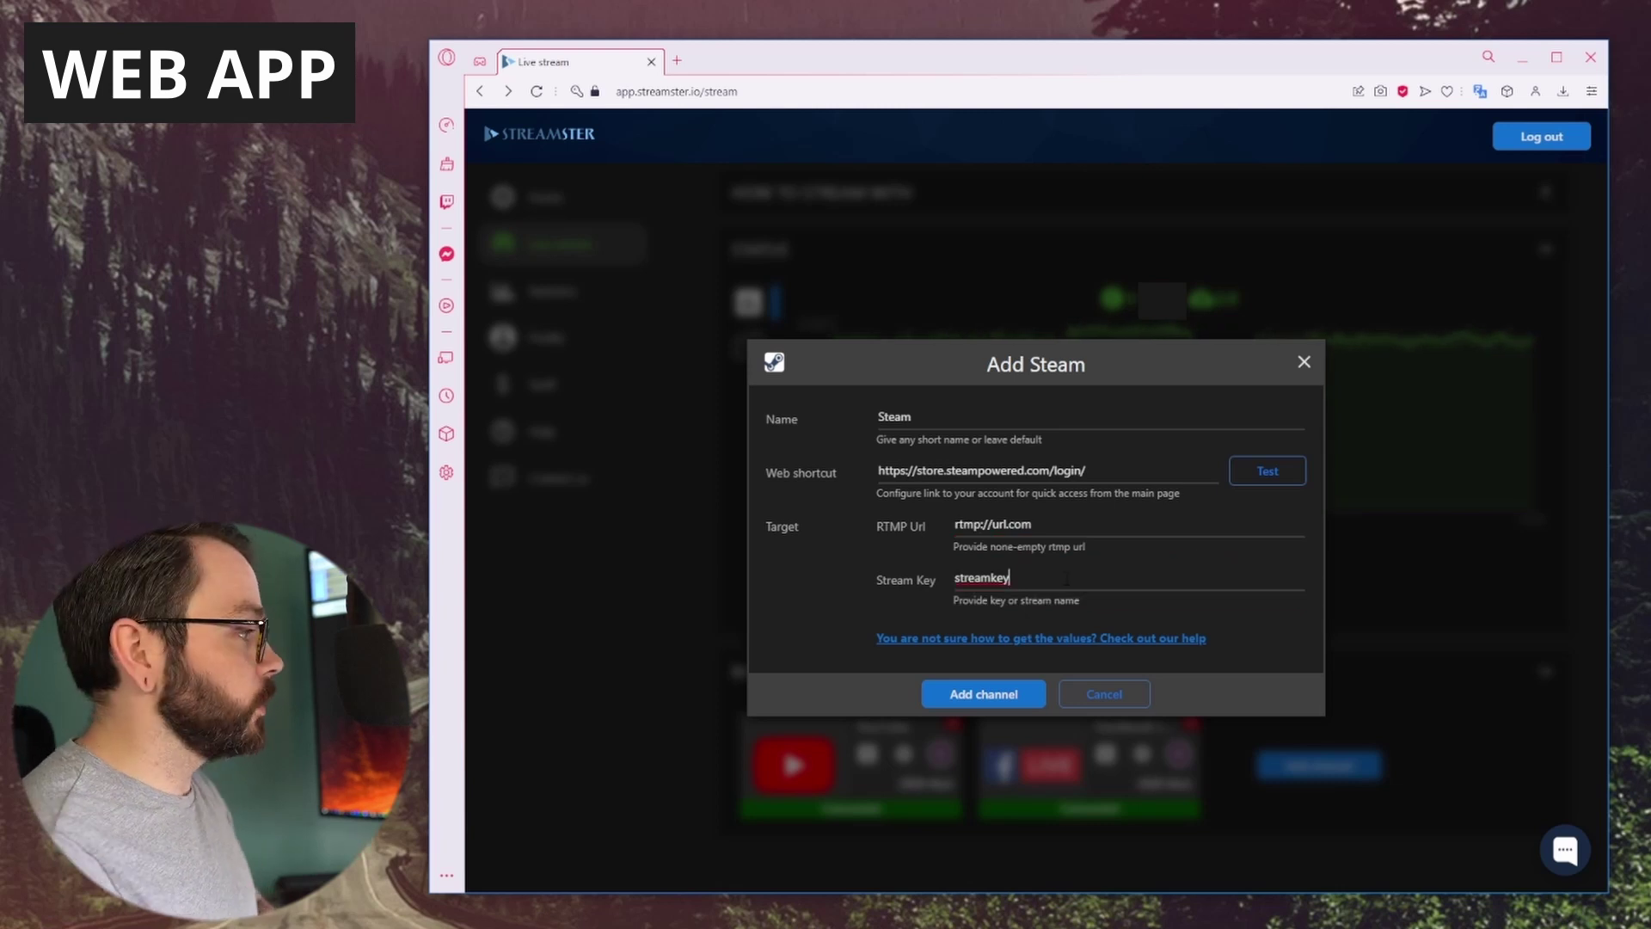
pyautogui.click(1031, 694)
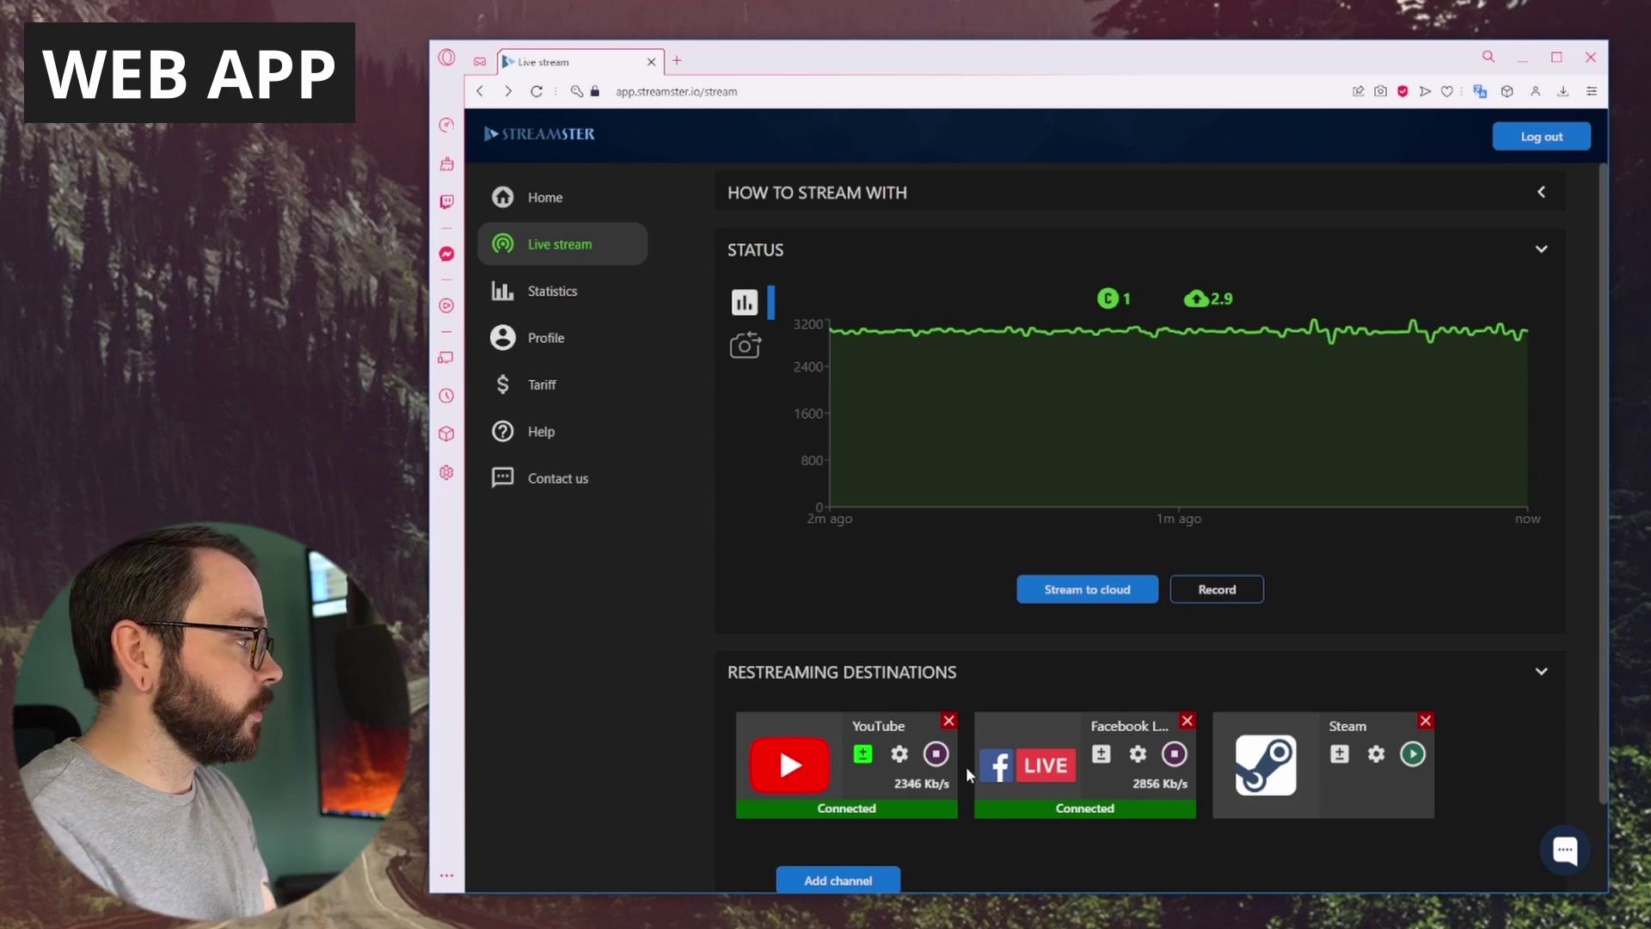
# Stop restreaming to YouTube and Facebook Live, and restart both channels
pyautogui.click(936, 753)
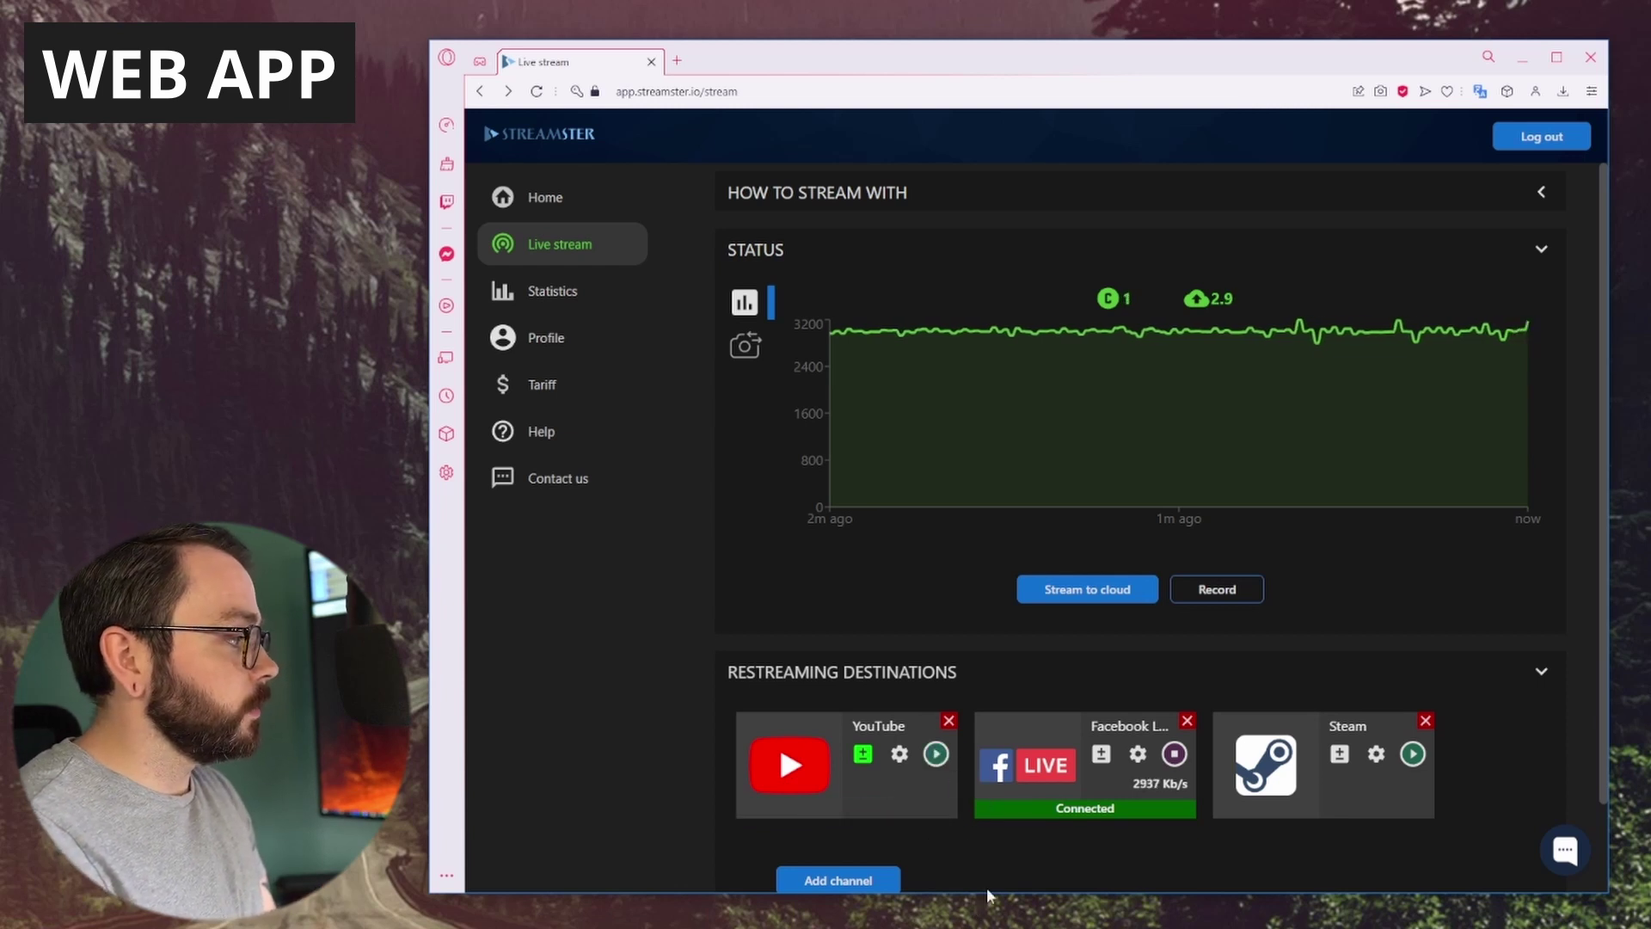
pyautogui.click(1174, 754)
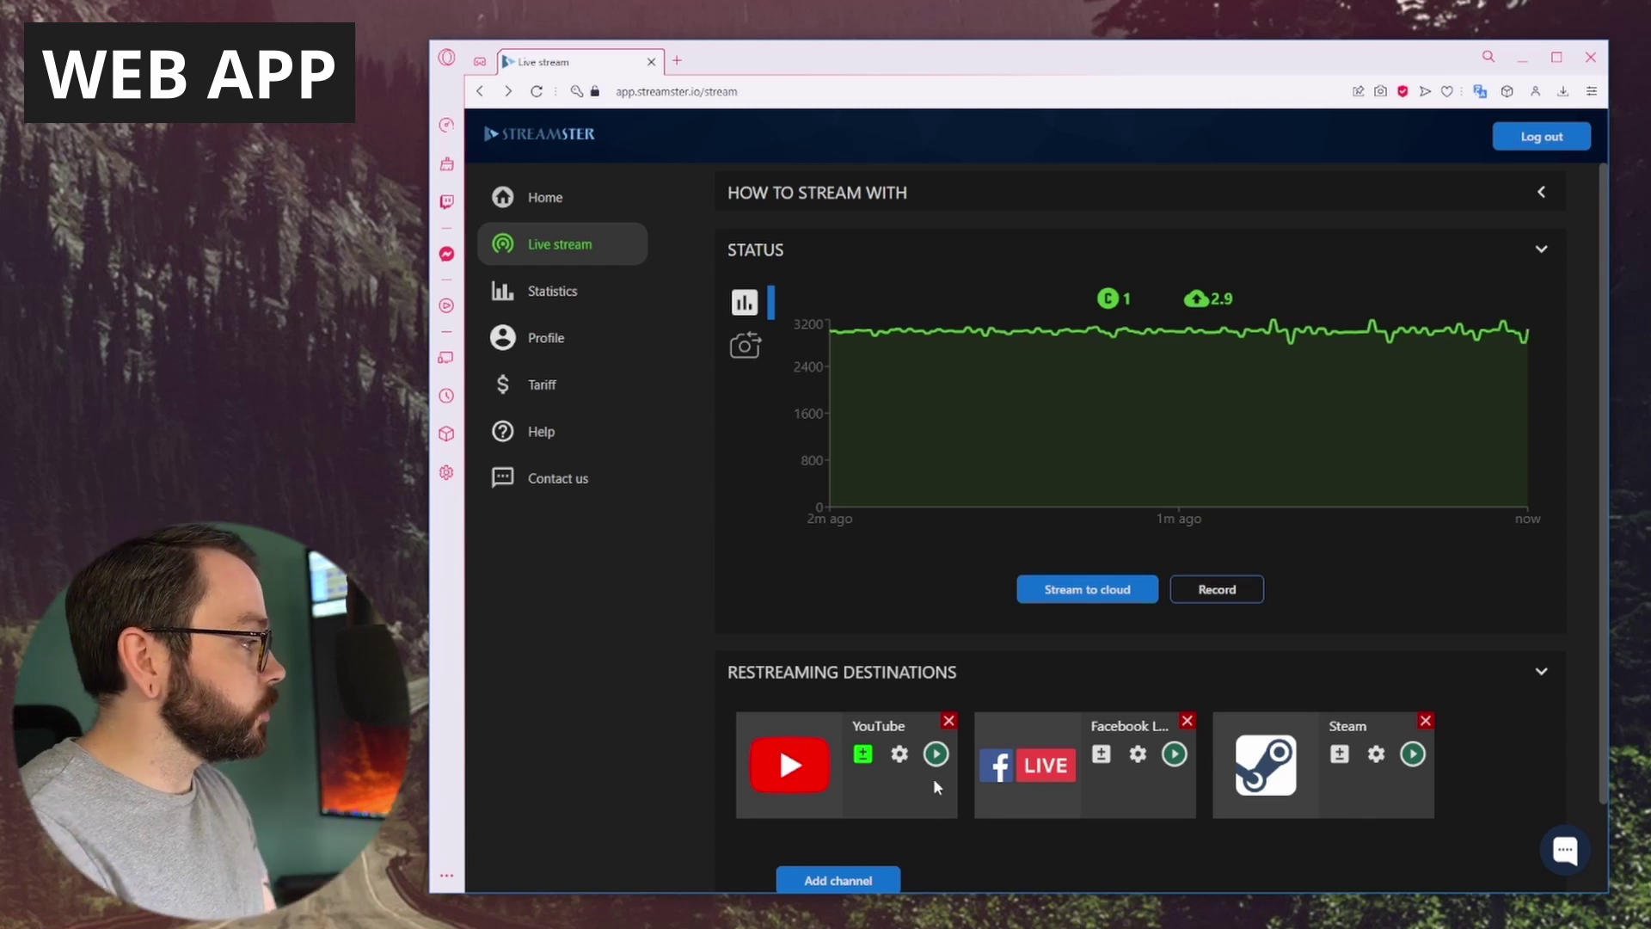
pyautogui.click(936, 755)
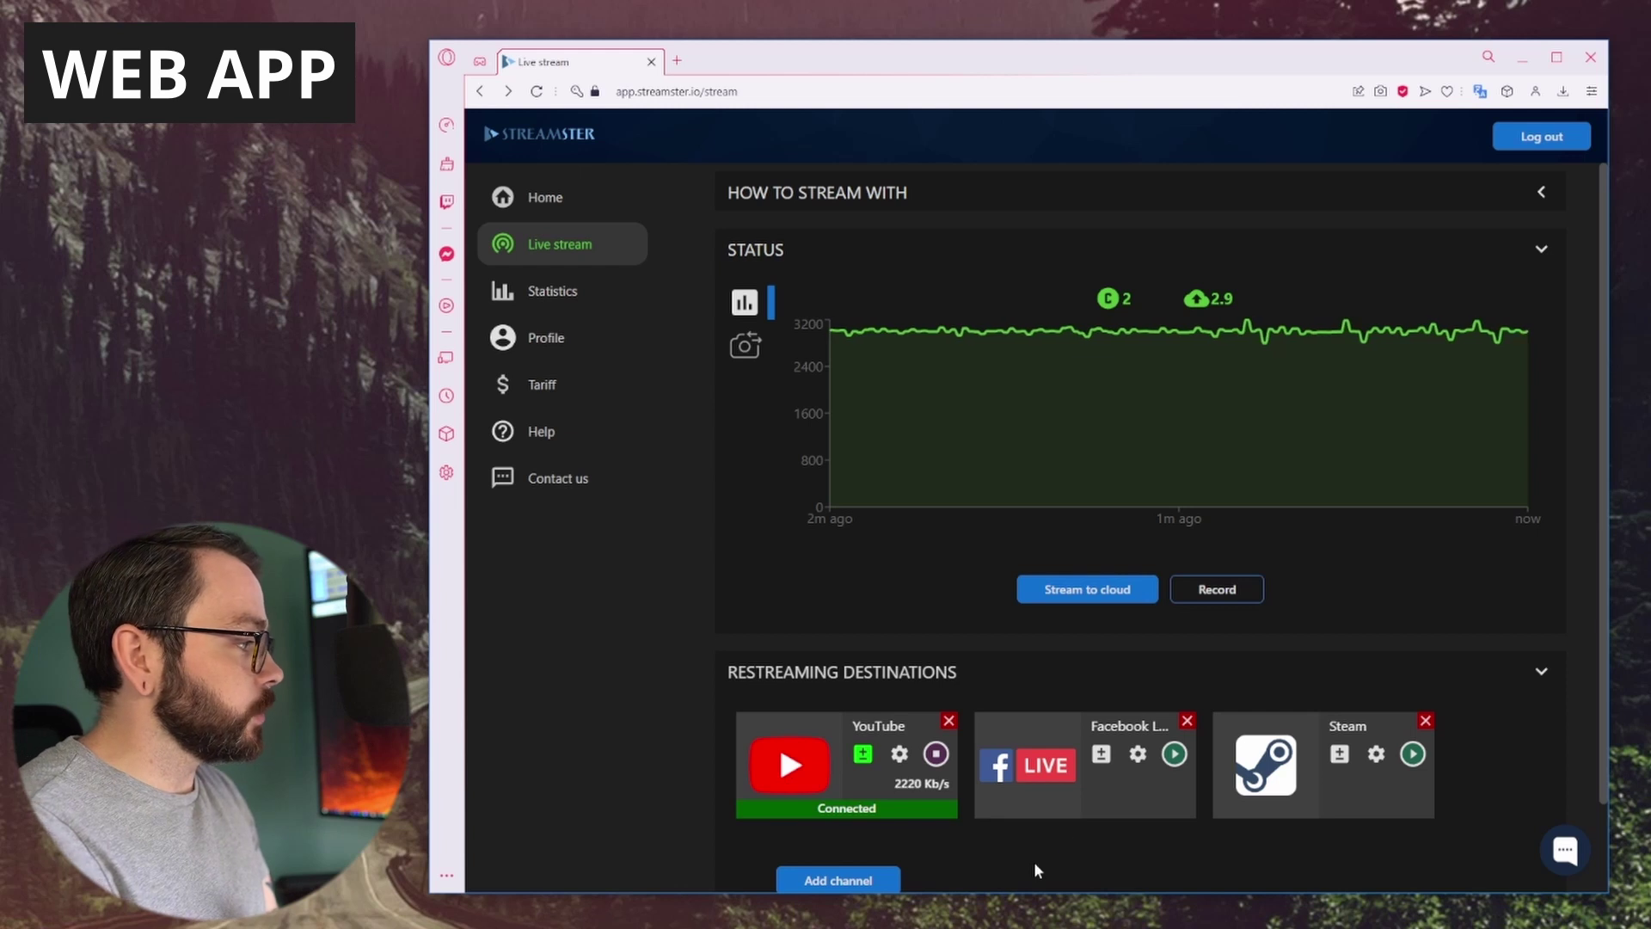
pyautogui.click(1174, 754)
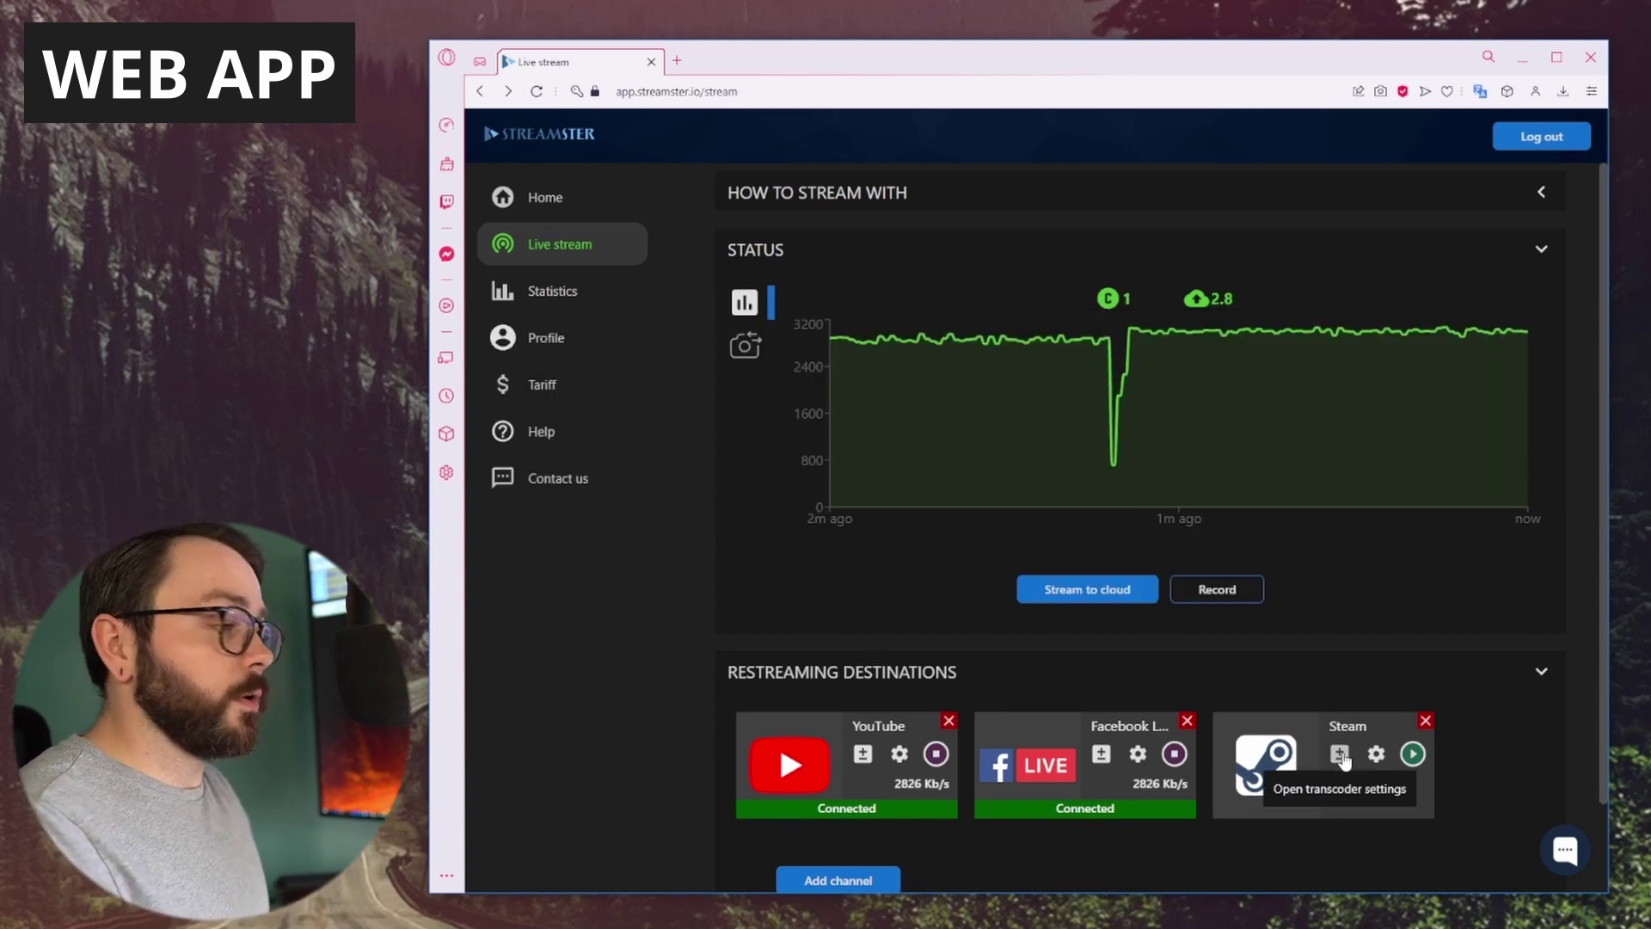
# In the transcoding settings, assign YouTube to the transcoded stream, and return Facebook Live to the original stream after trying it there
pyautogui.click(1340, 754)
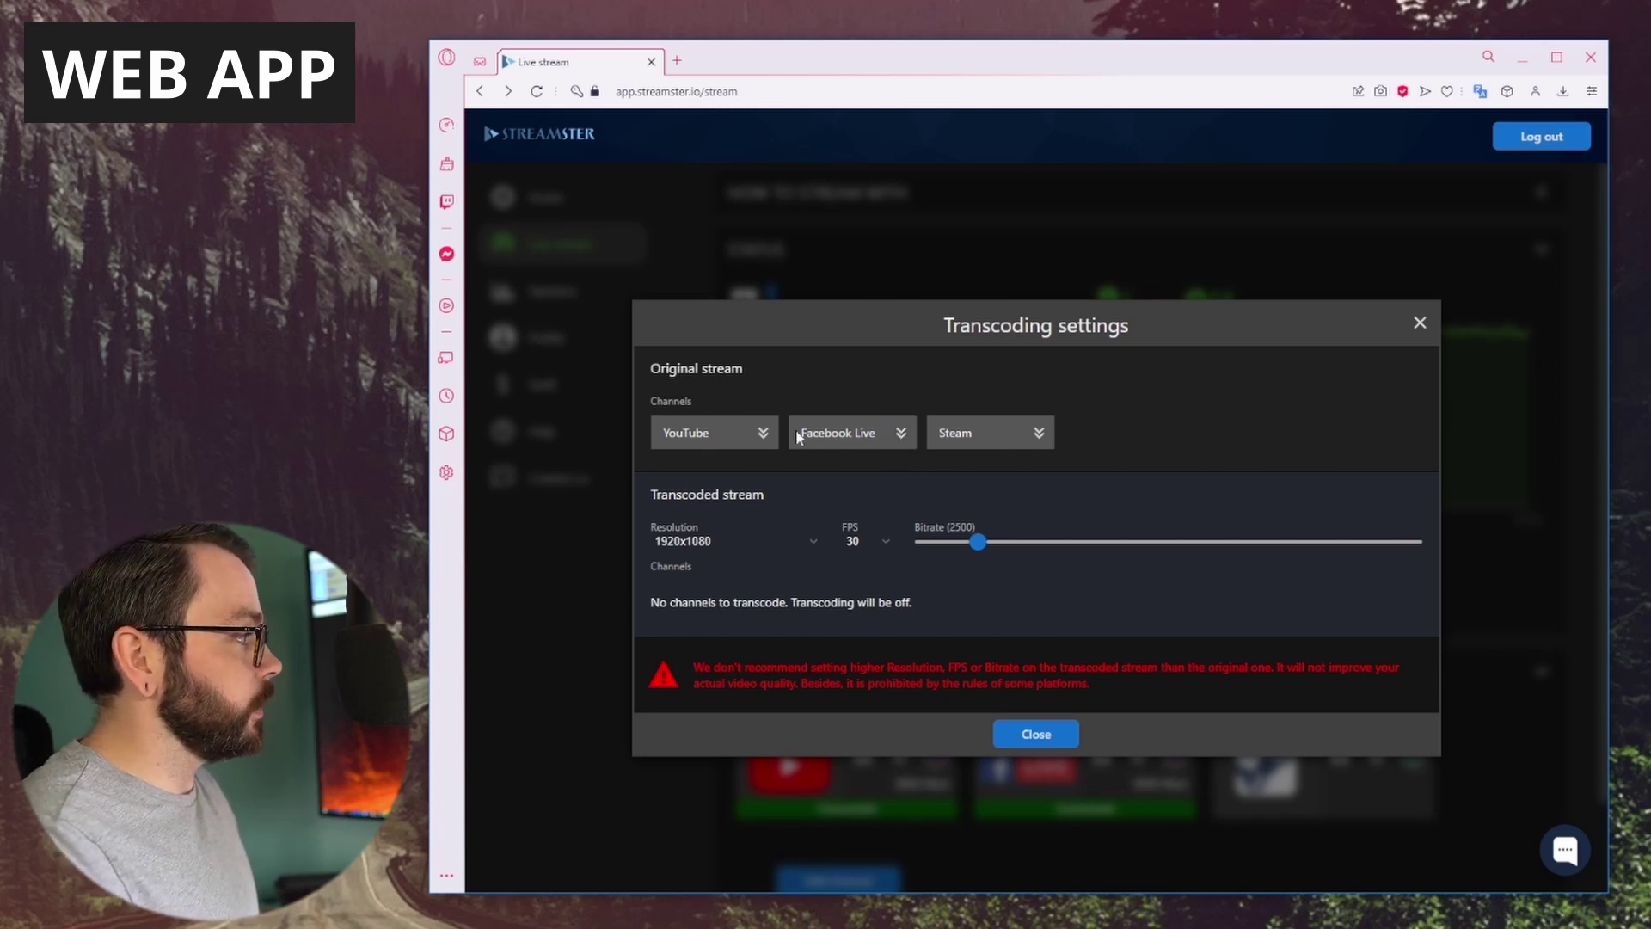
pyautogui.click(762, 433)
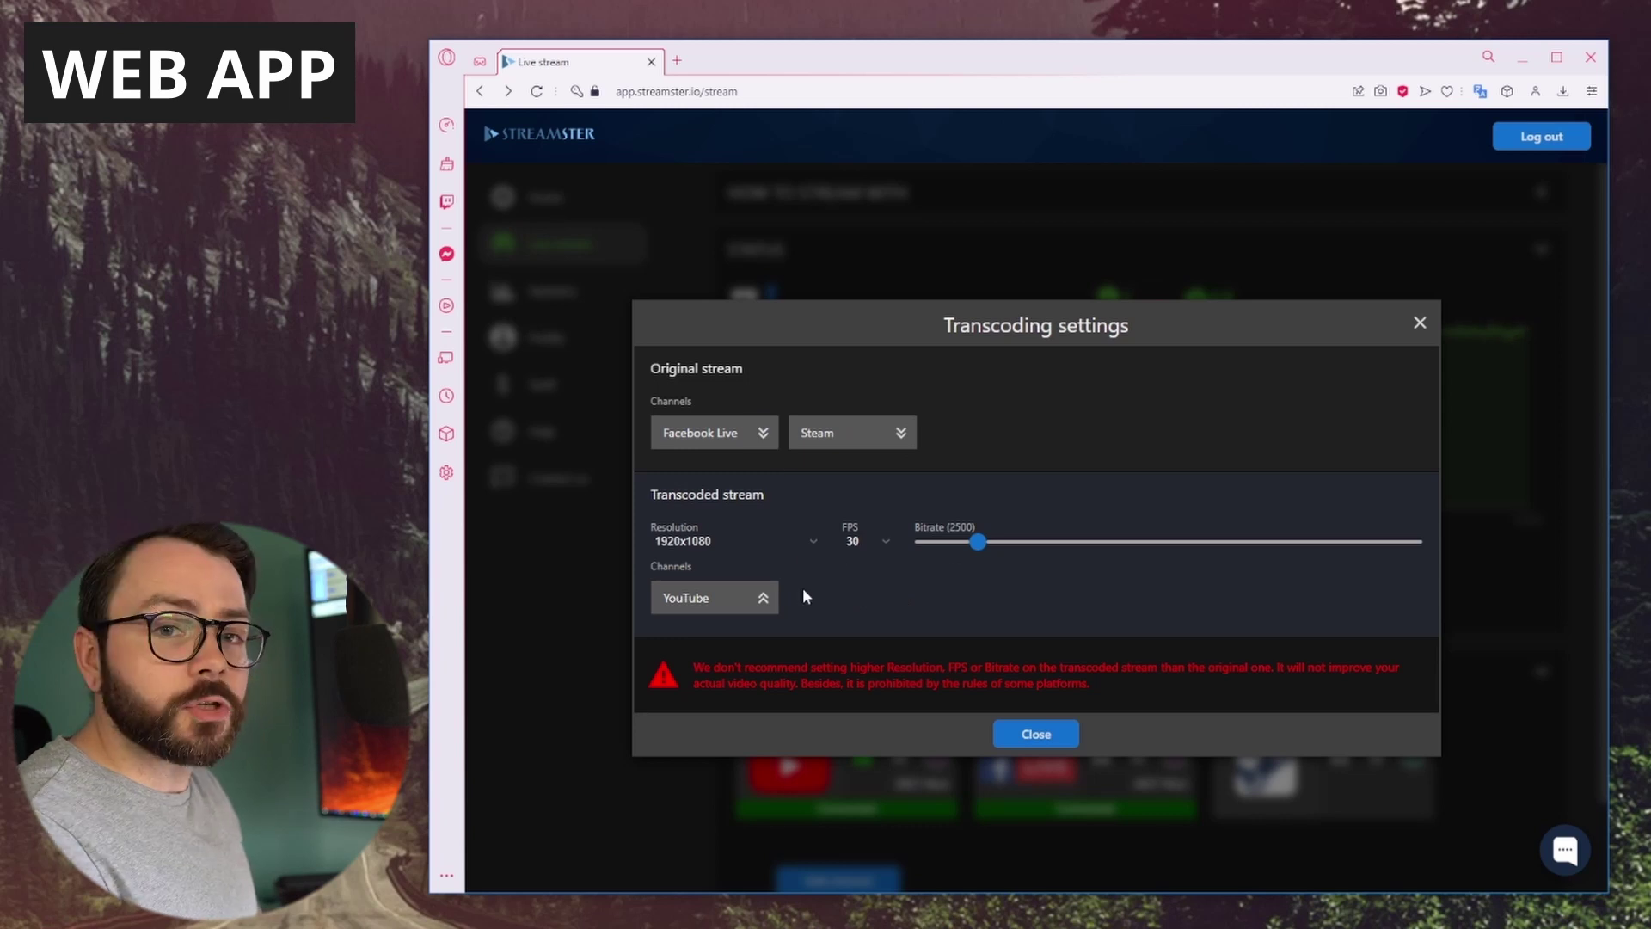
pyautogui.click(815, 543)
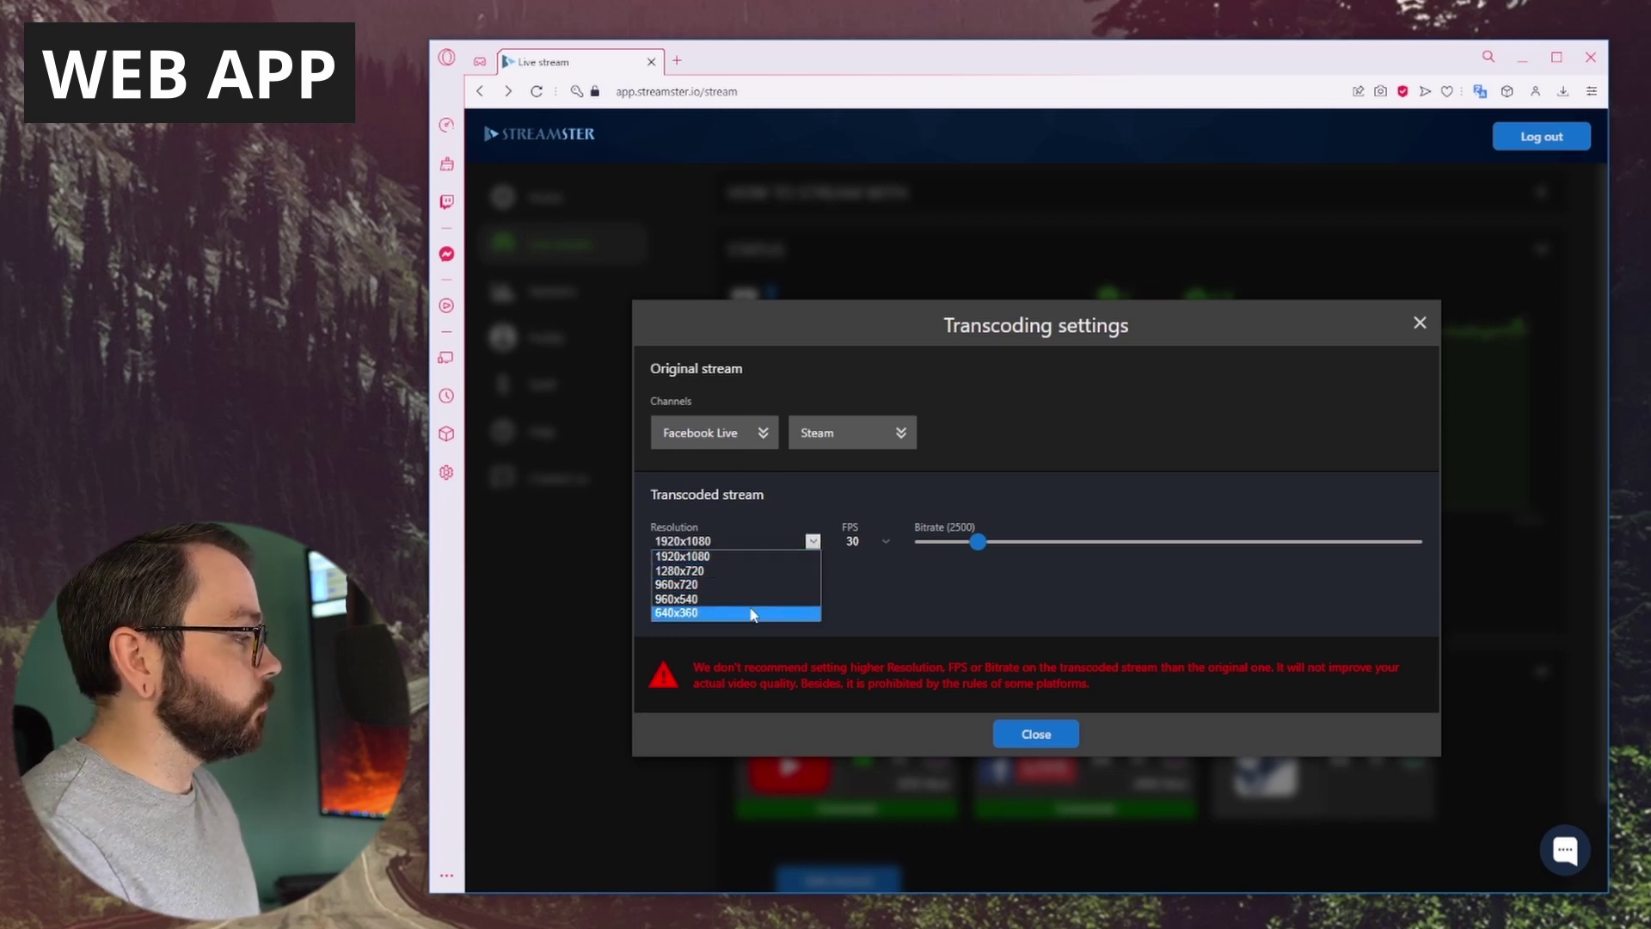
pyautogui.click(884, 595)
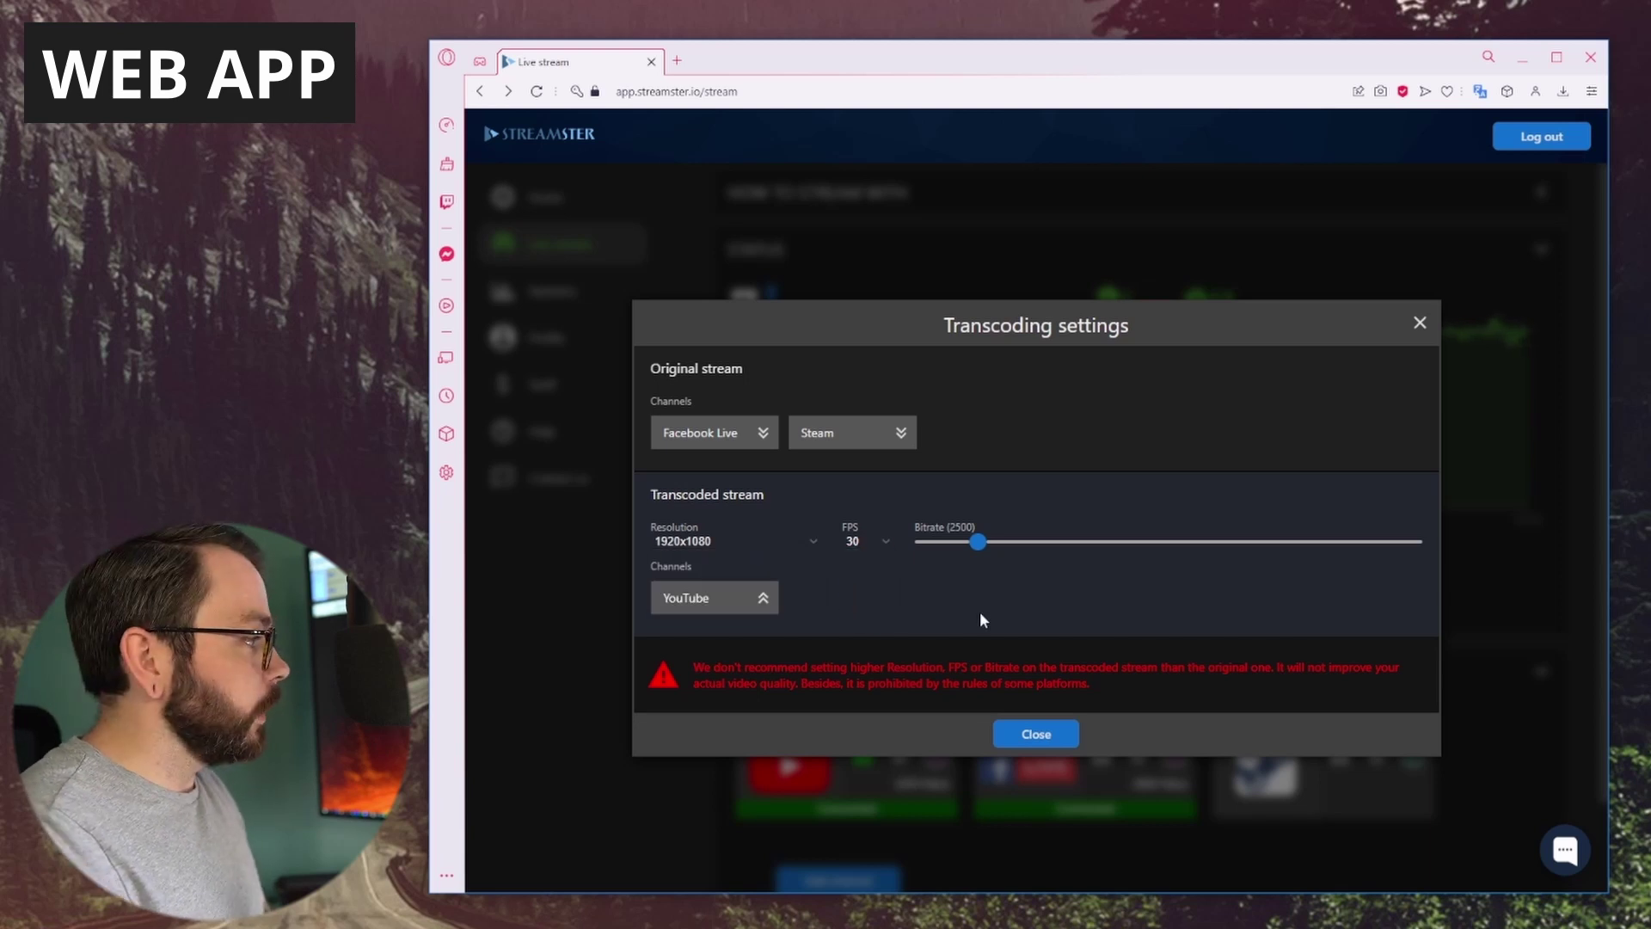
pyautogui.click(760, 433)
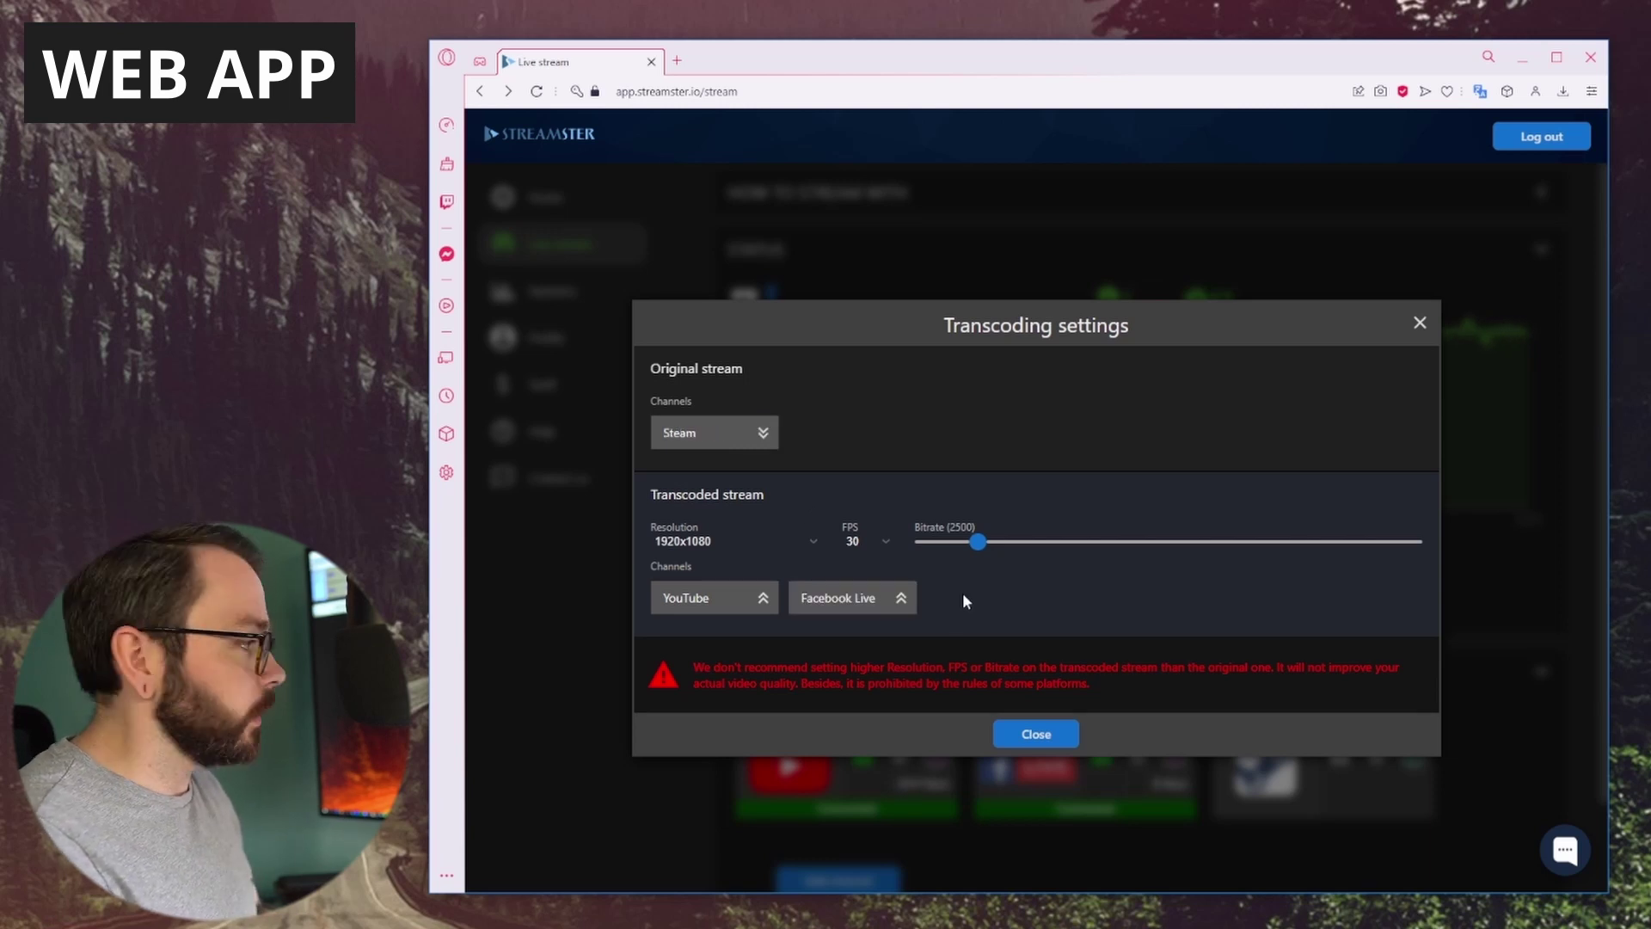
pyautogui.click(901, 597)
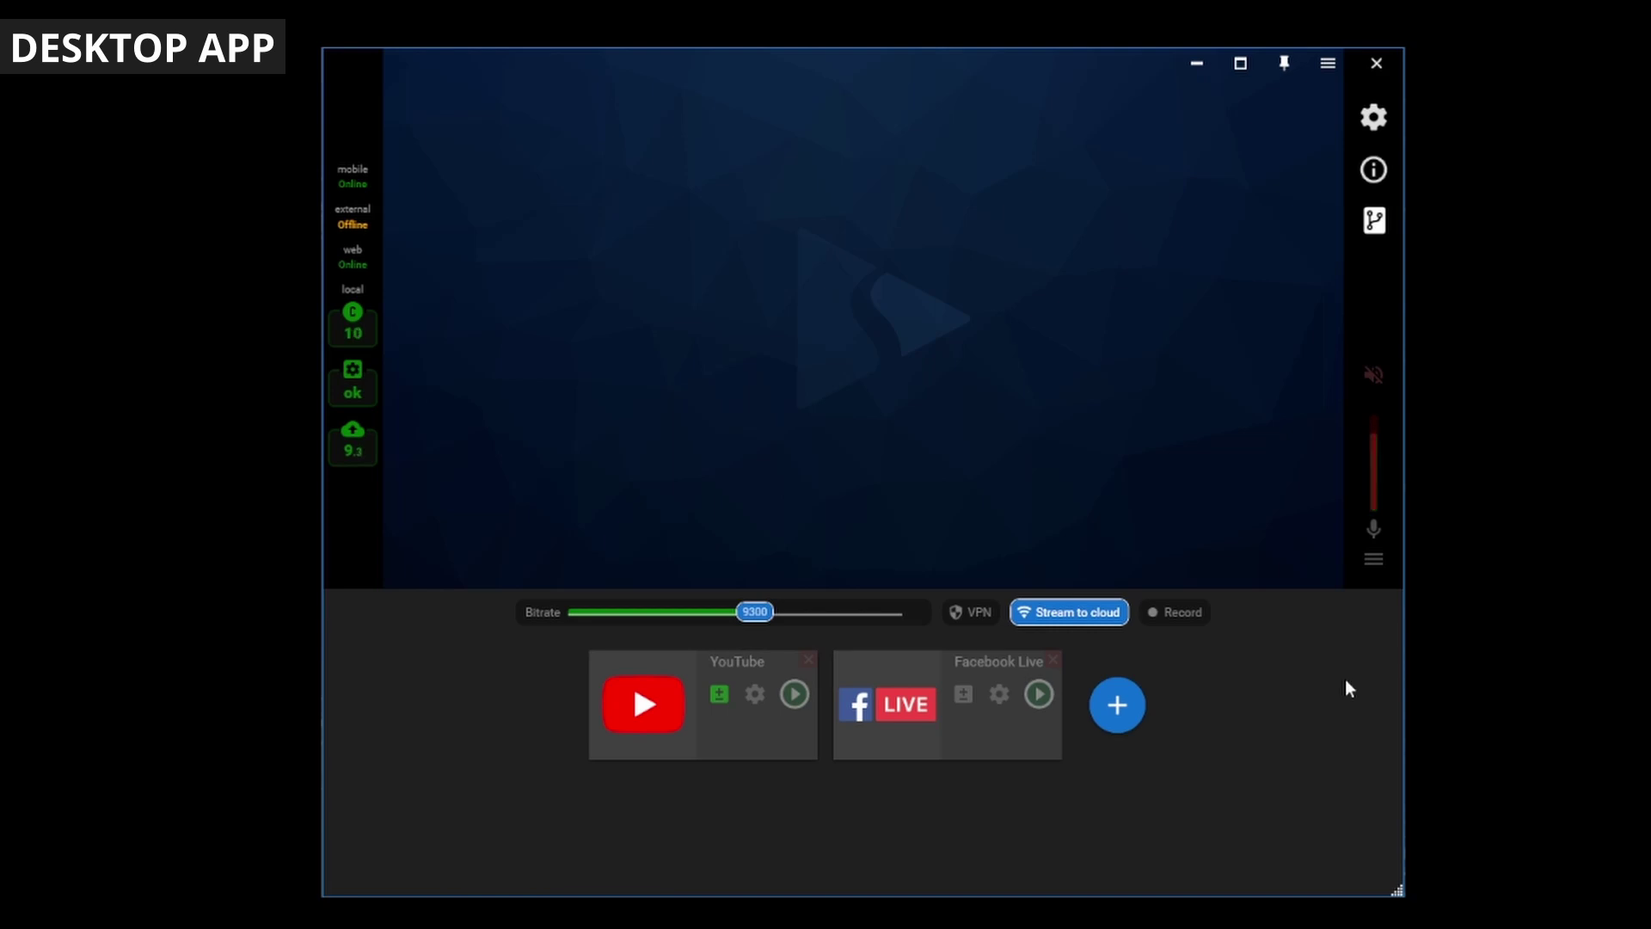
# In the Streamster desktop app, add the c922 Pro Stream Webcam as a layer, shrink it, and place it in the scene's upper-right corner
pyautogui.moveTo(829, 364)
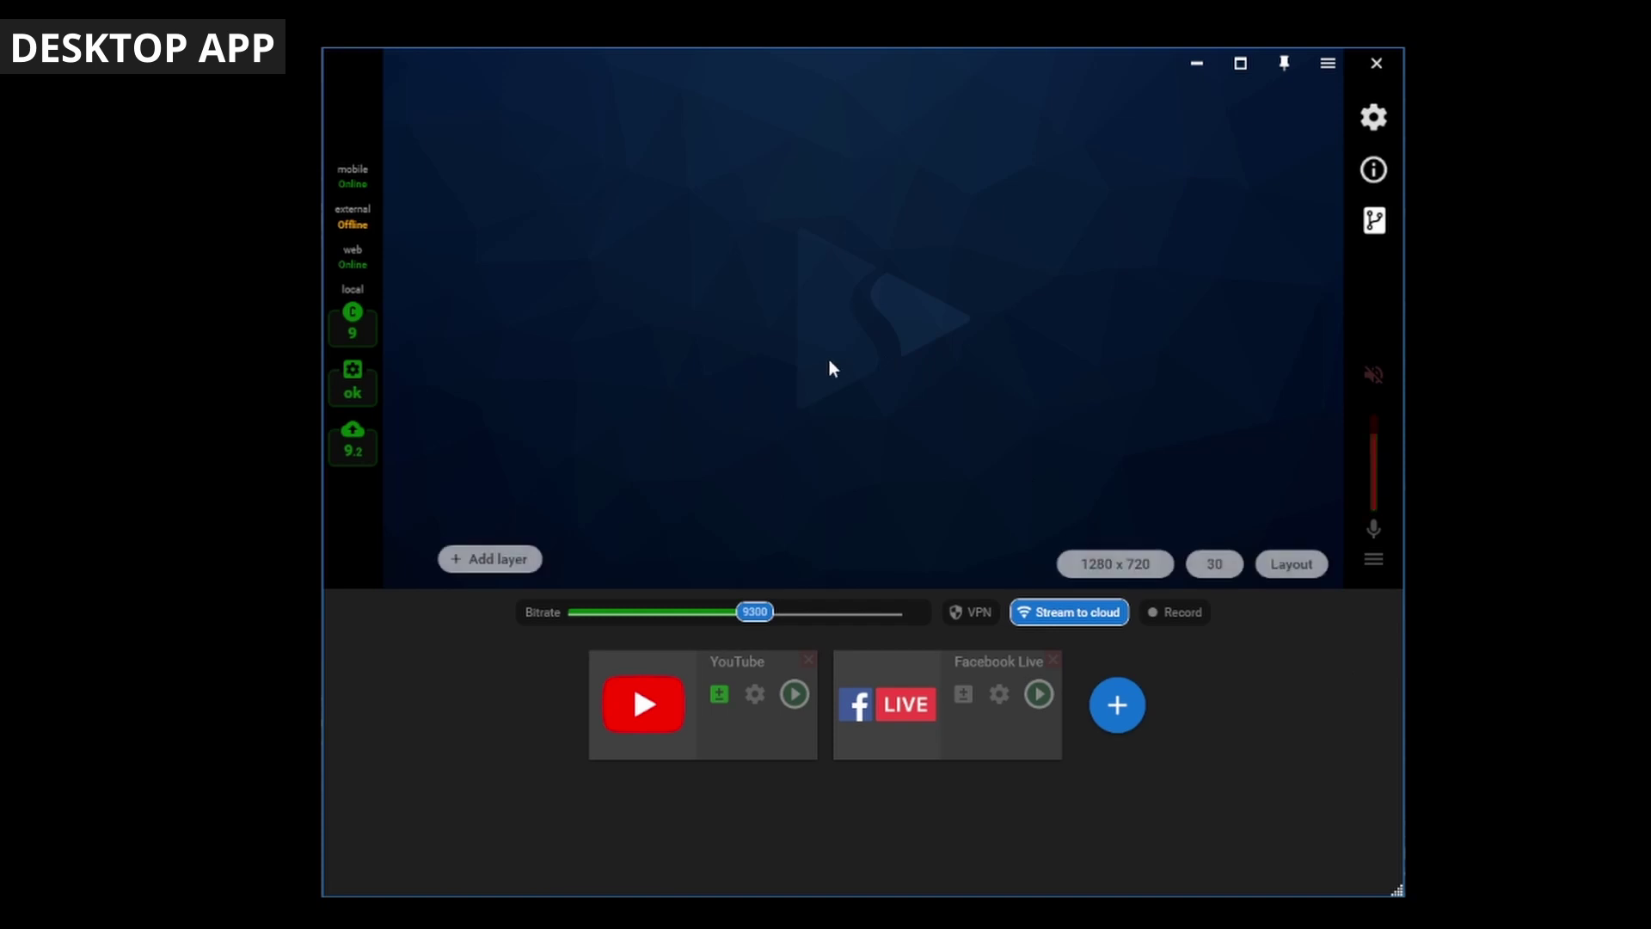
pyautogui.click(516, 570)
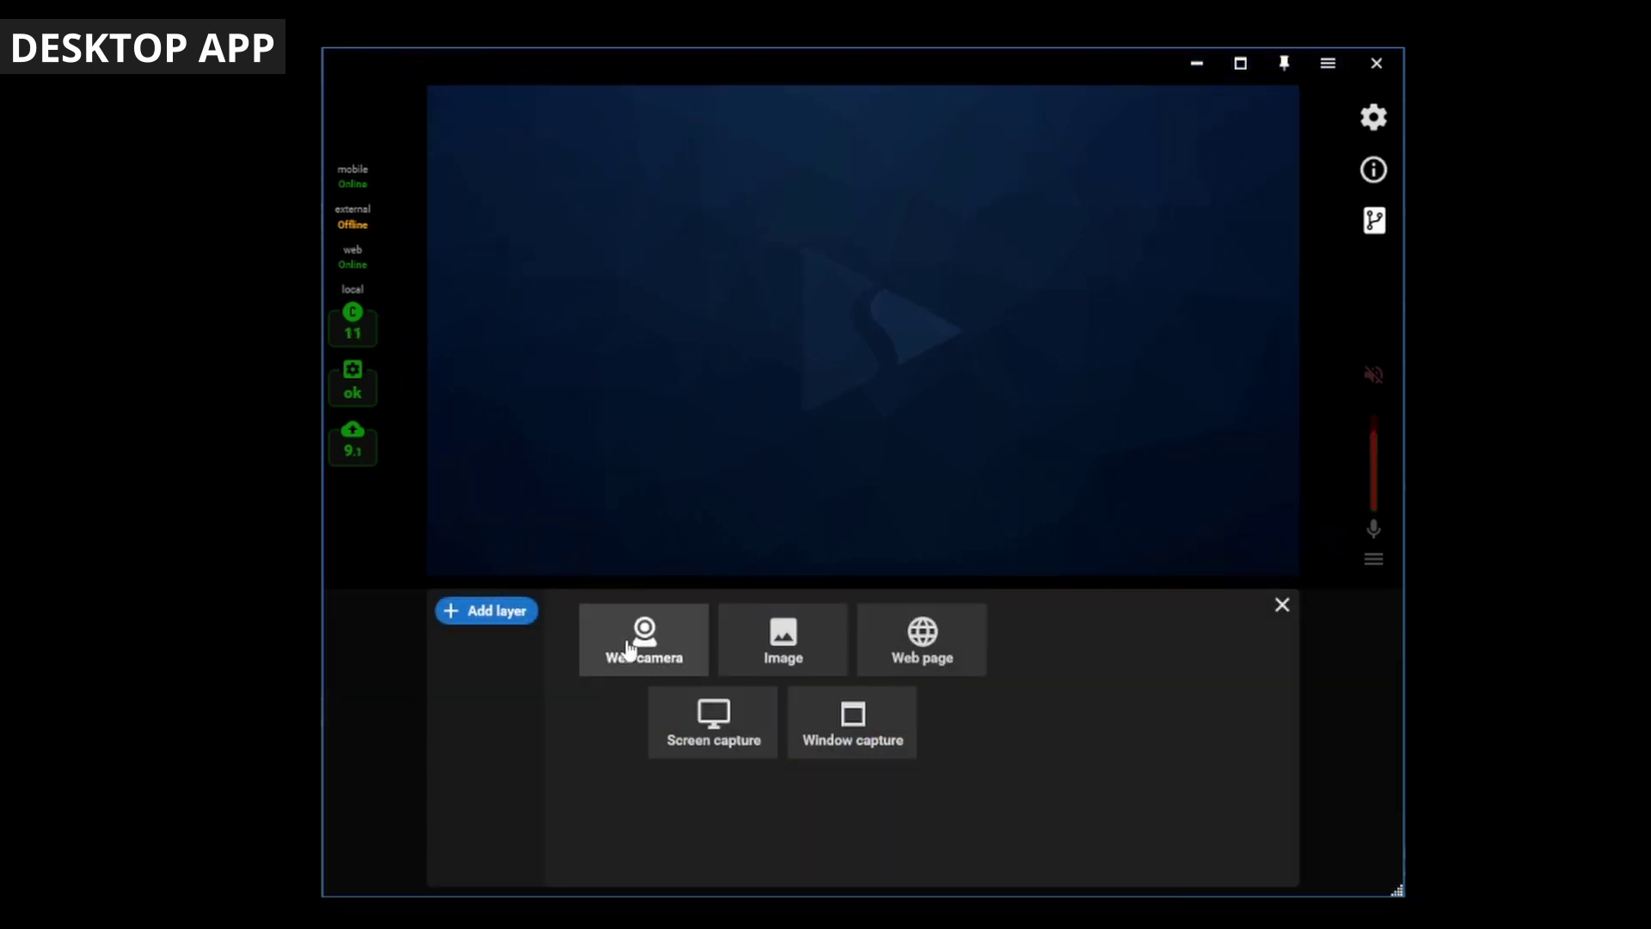
pyautogui.click(659, 662)
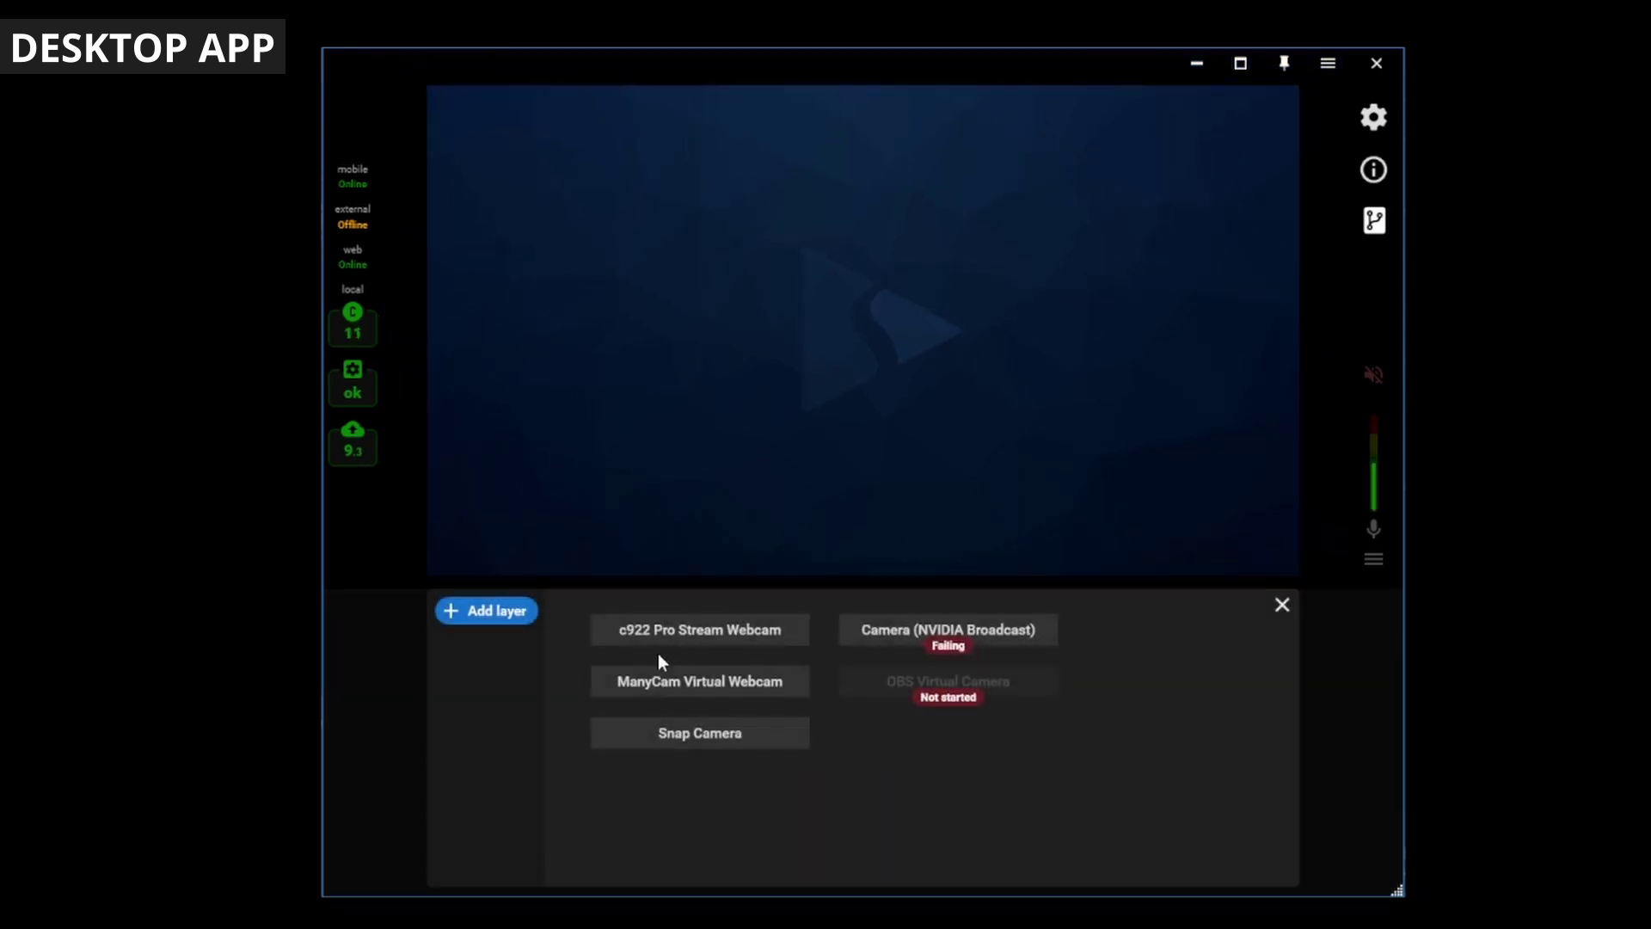
pyautogui.click(742, 641)
pyautogui.moveTo(777, 380); pyautogui.dragTo(956, 277)
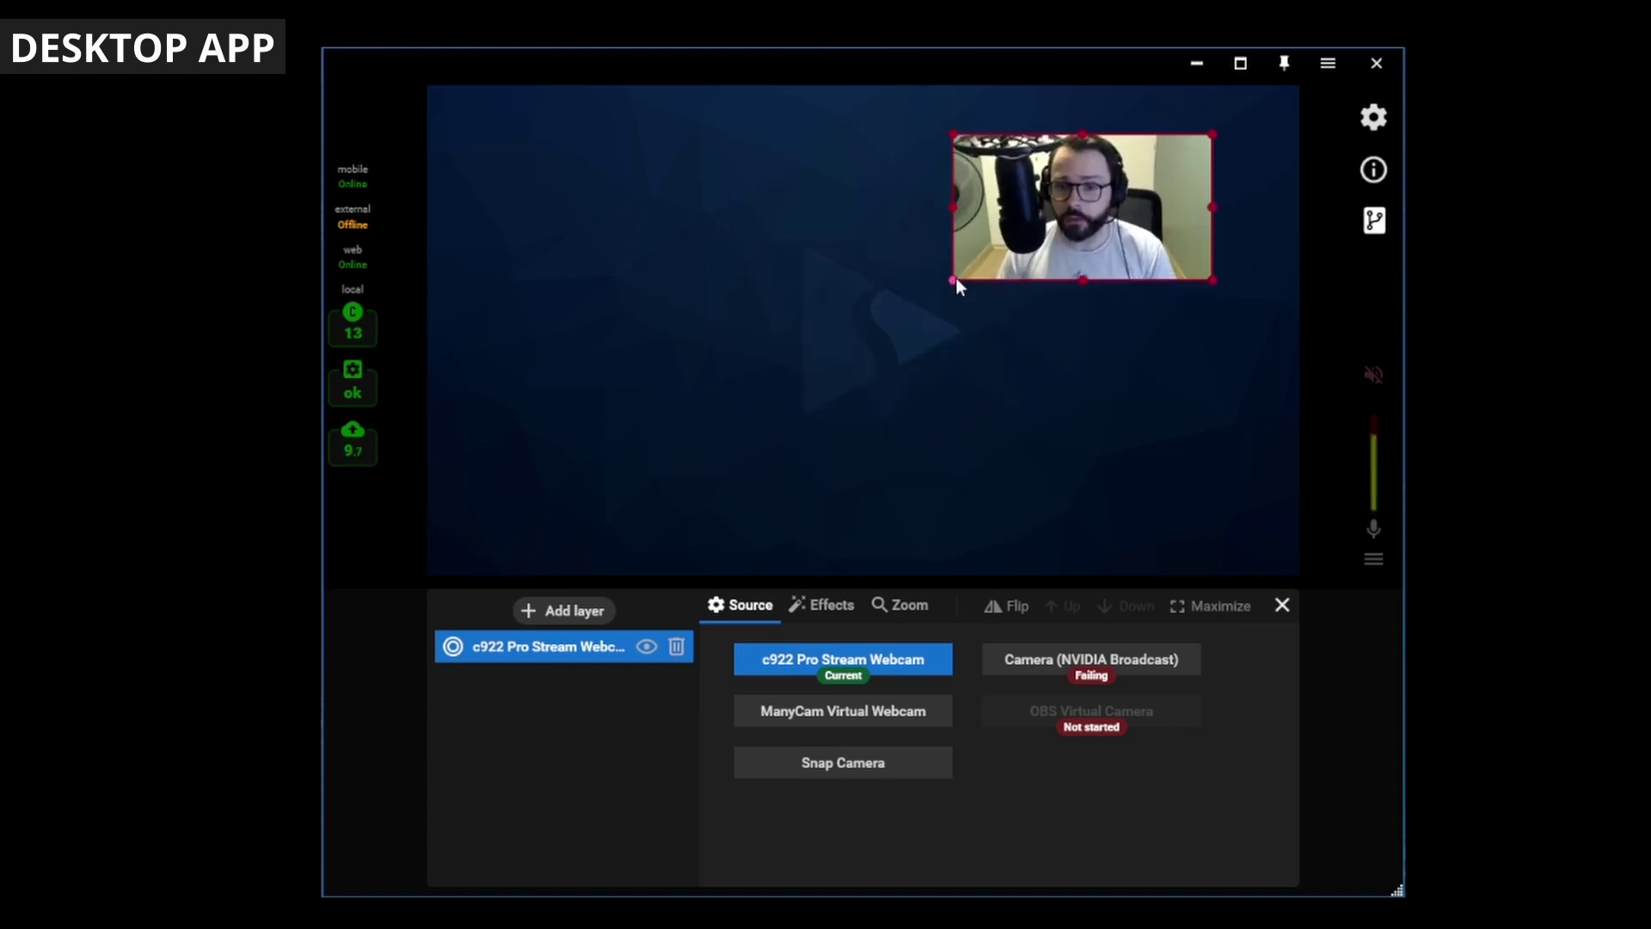
pyautogui.moveTo(1082, 236); pyautogui.dragTo(1138, 208)
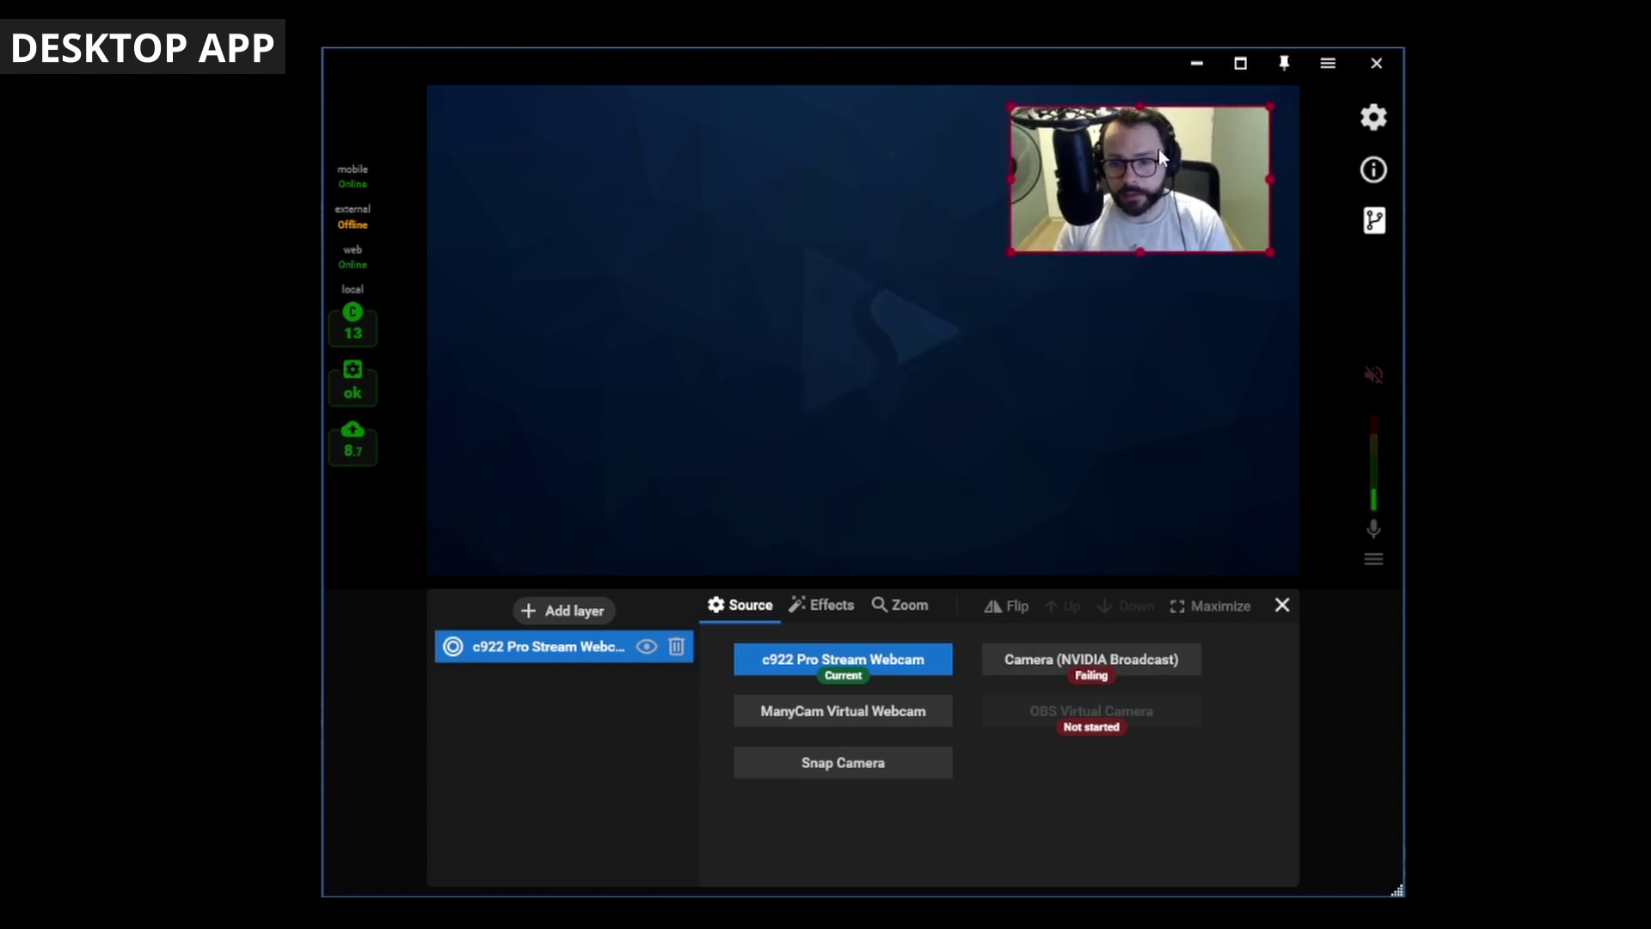
# Add the recently used sunset picture to the scene as an image layer
pyautogui.click(821, 460)
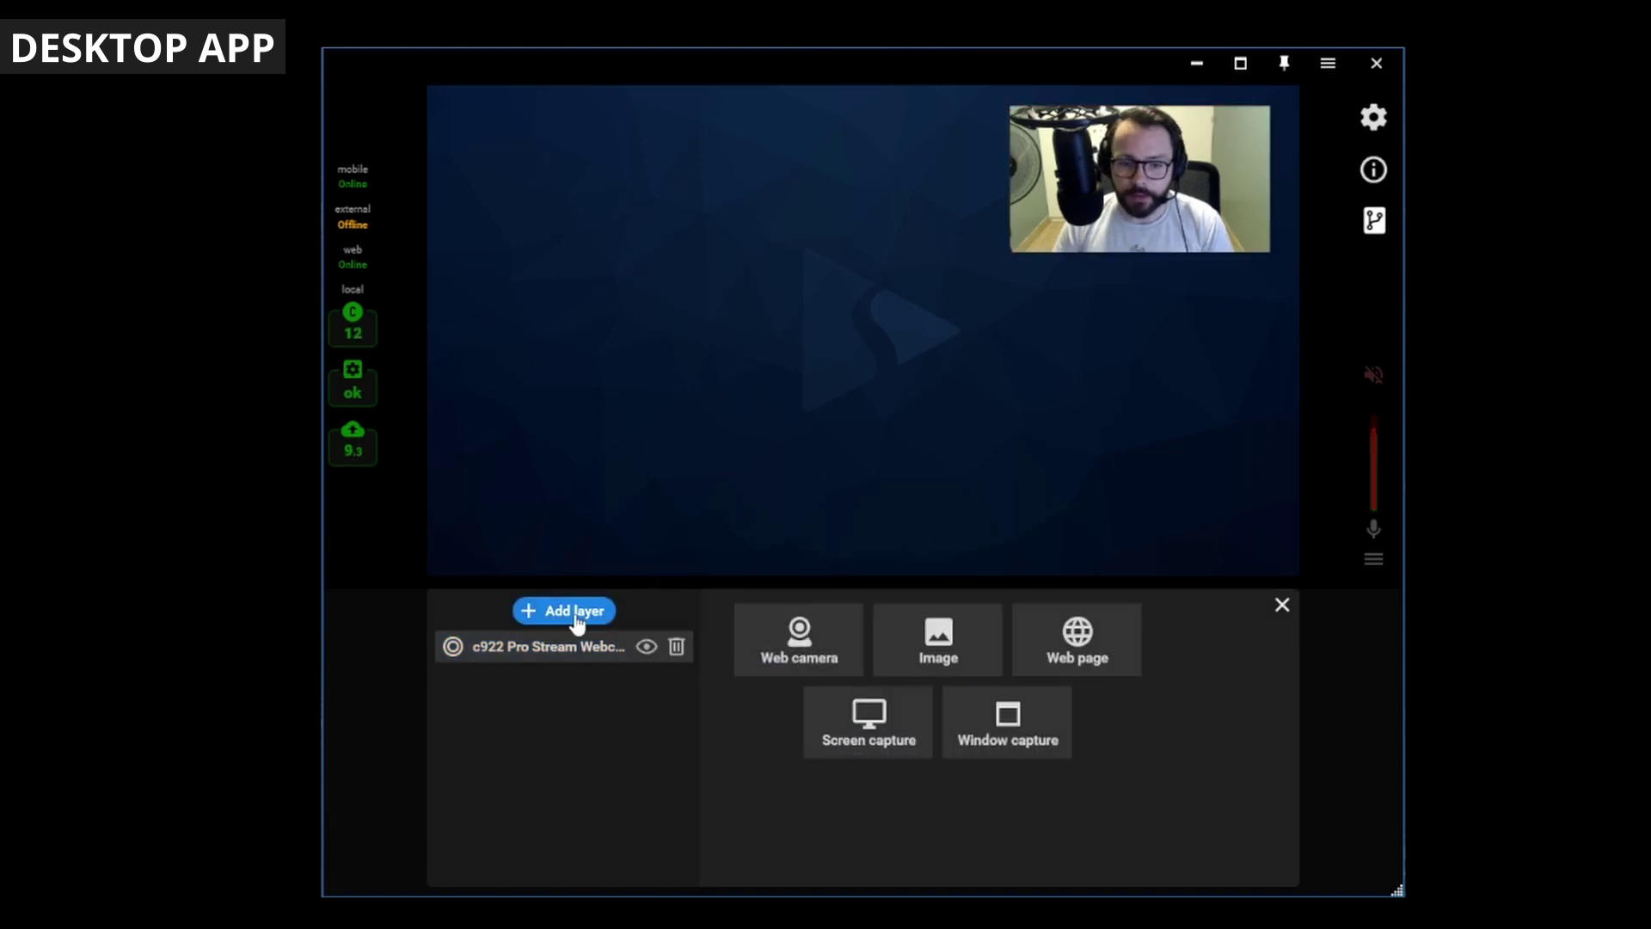
pyautogui.click(956, 655)
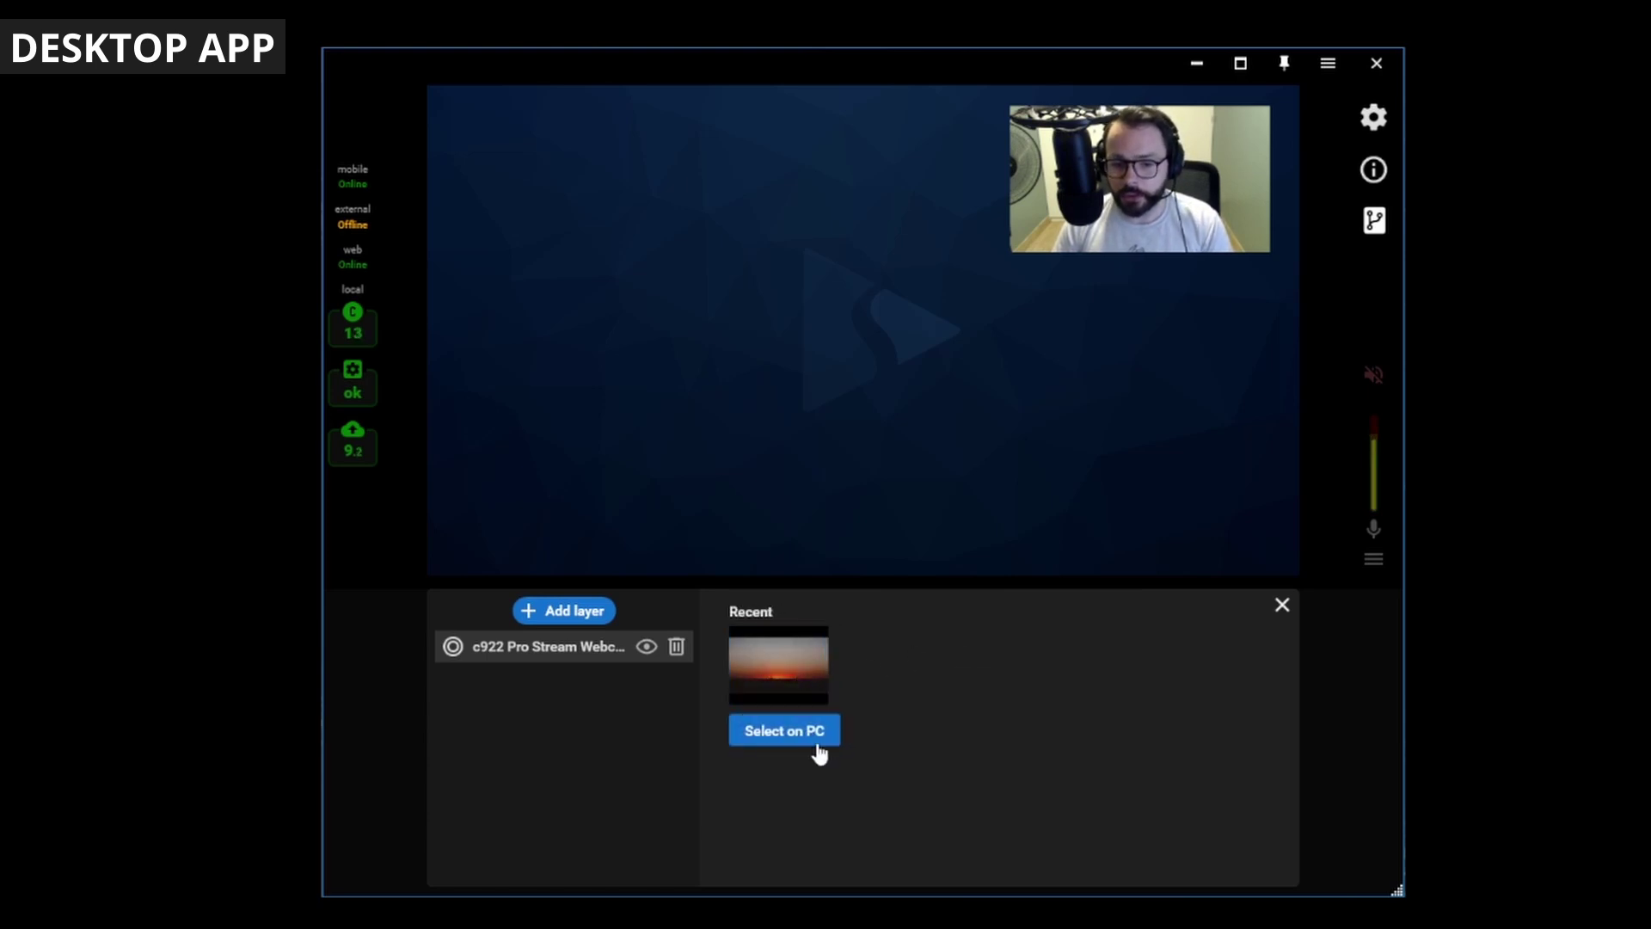
pyautogui.click(781, 664)
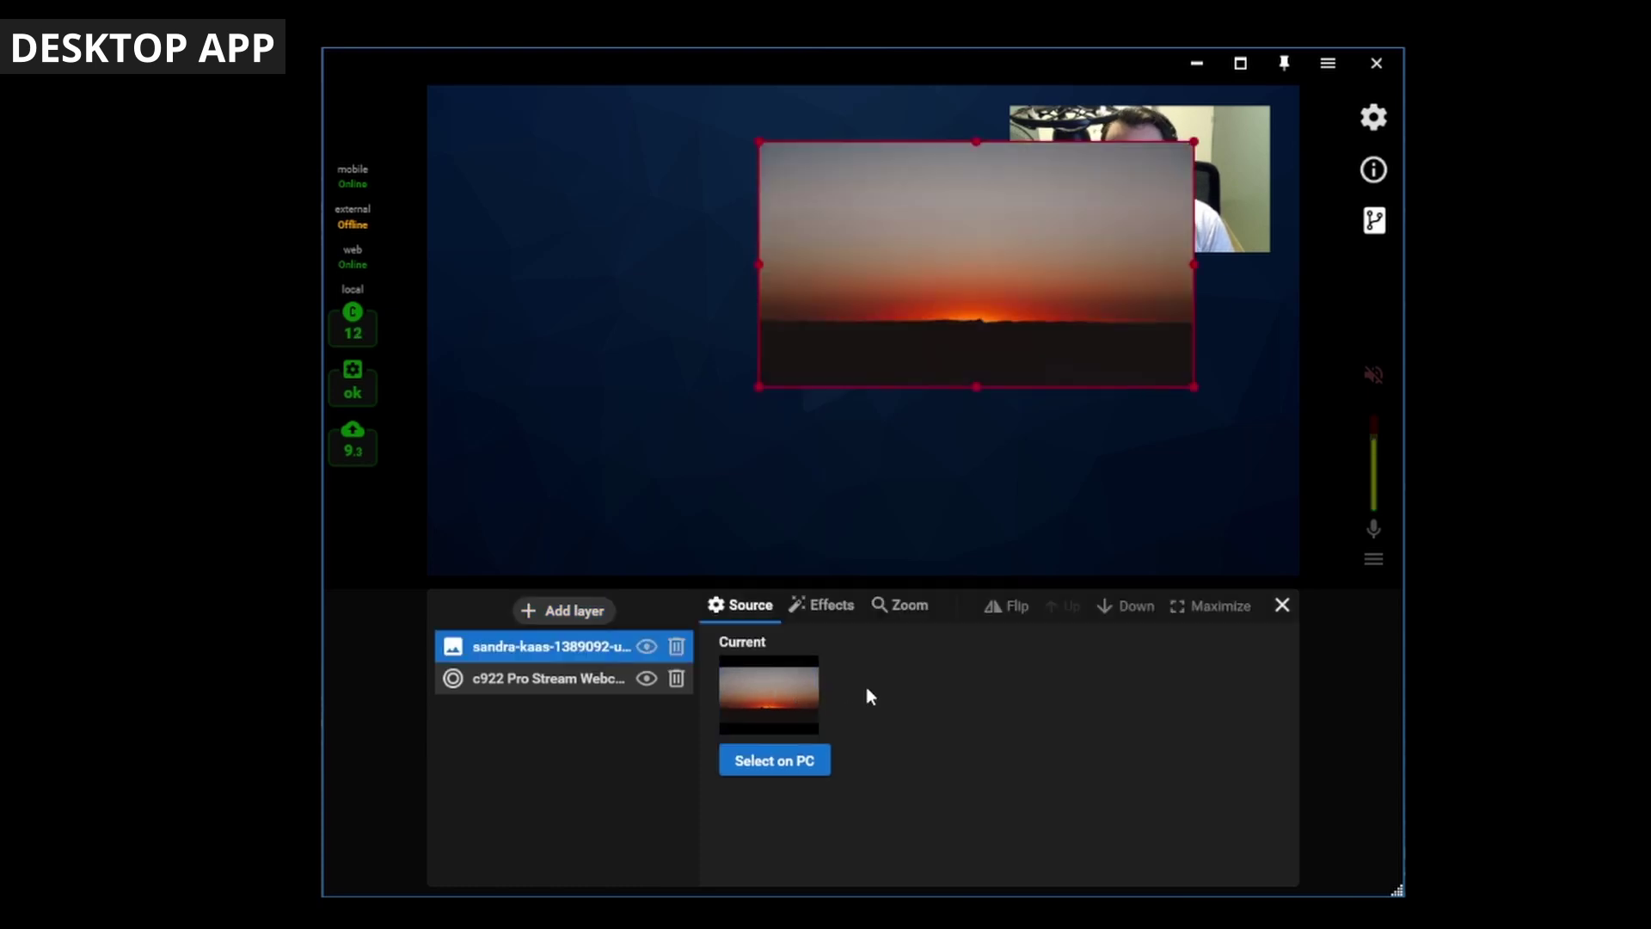
# Maximize the sunset image to fill the scene and move its layer below the webcam layer
pyautogui.moveTo(963, 335); pyautogui.dragTo(842, 386)
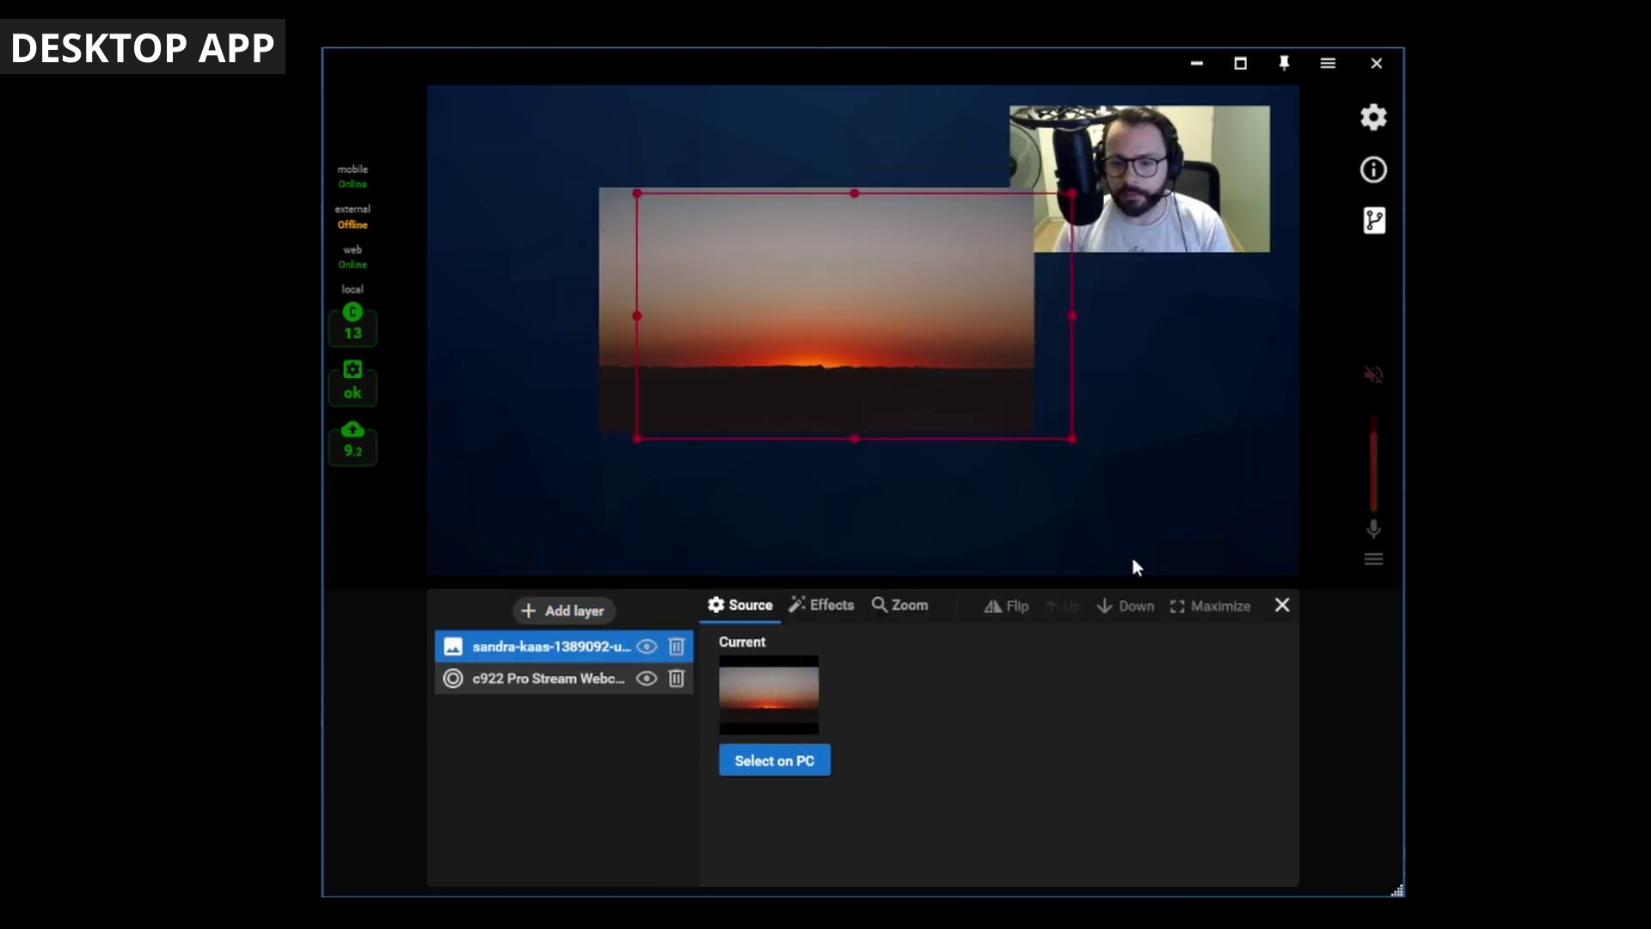
pyautogui.click(1210, 607)
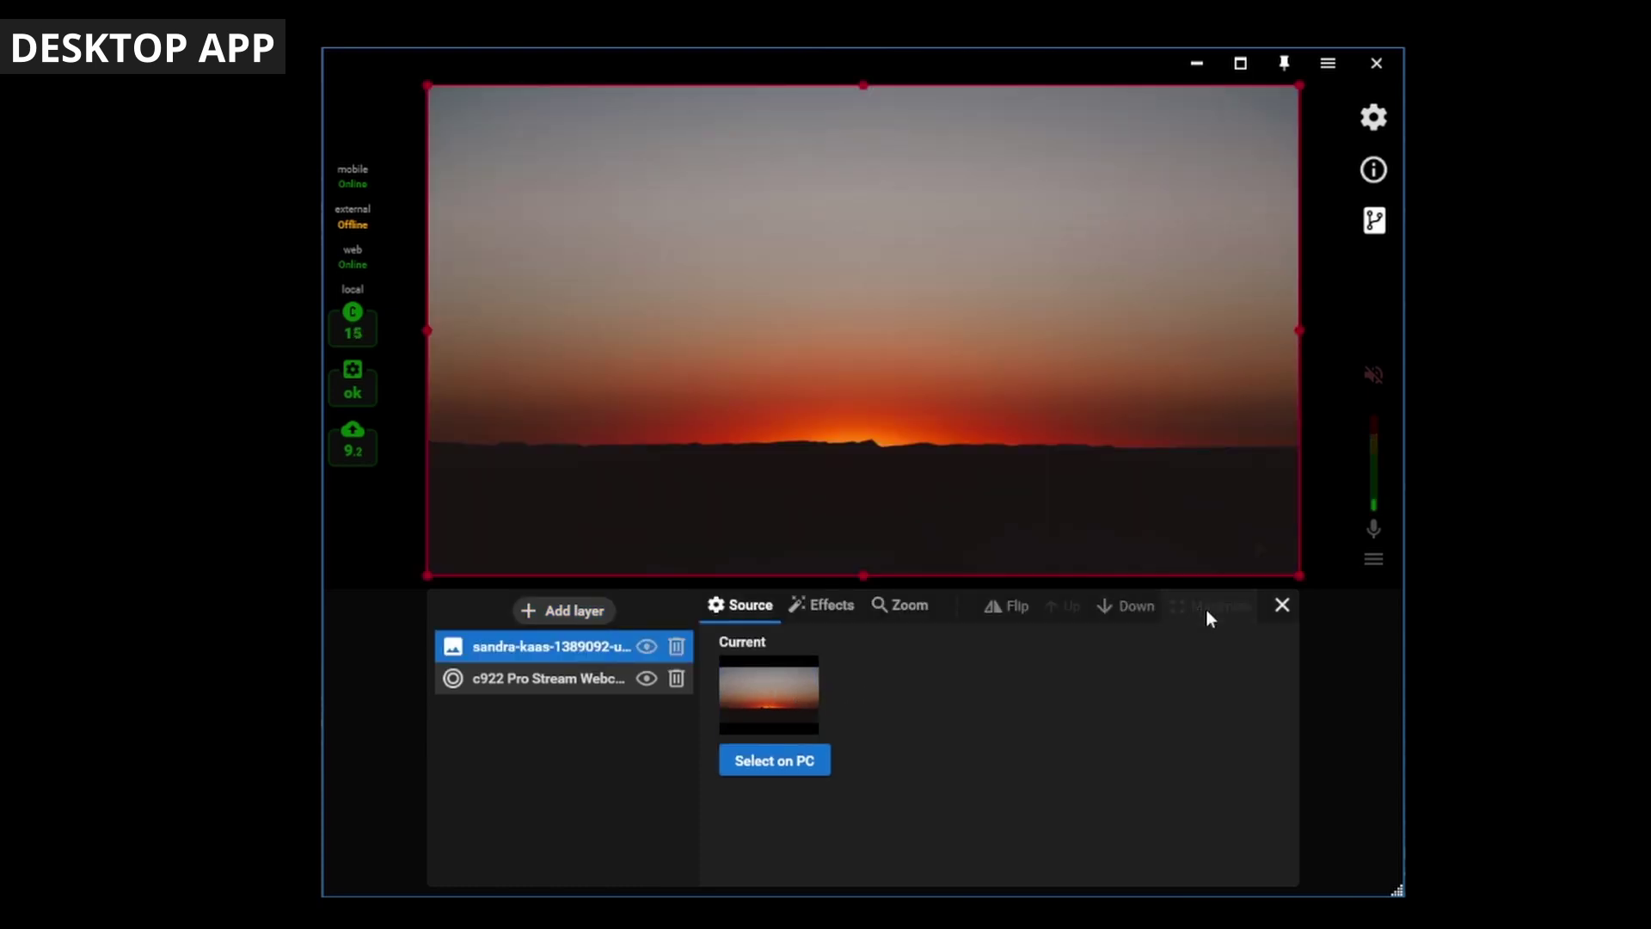
pyautogui.click(1128, 615)
# Try the Flip option on the sunset image layer, mirroring it back and forth
pyautogui.click(1015, 608)
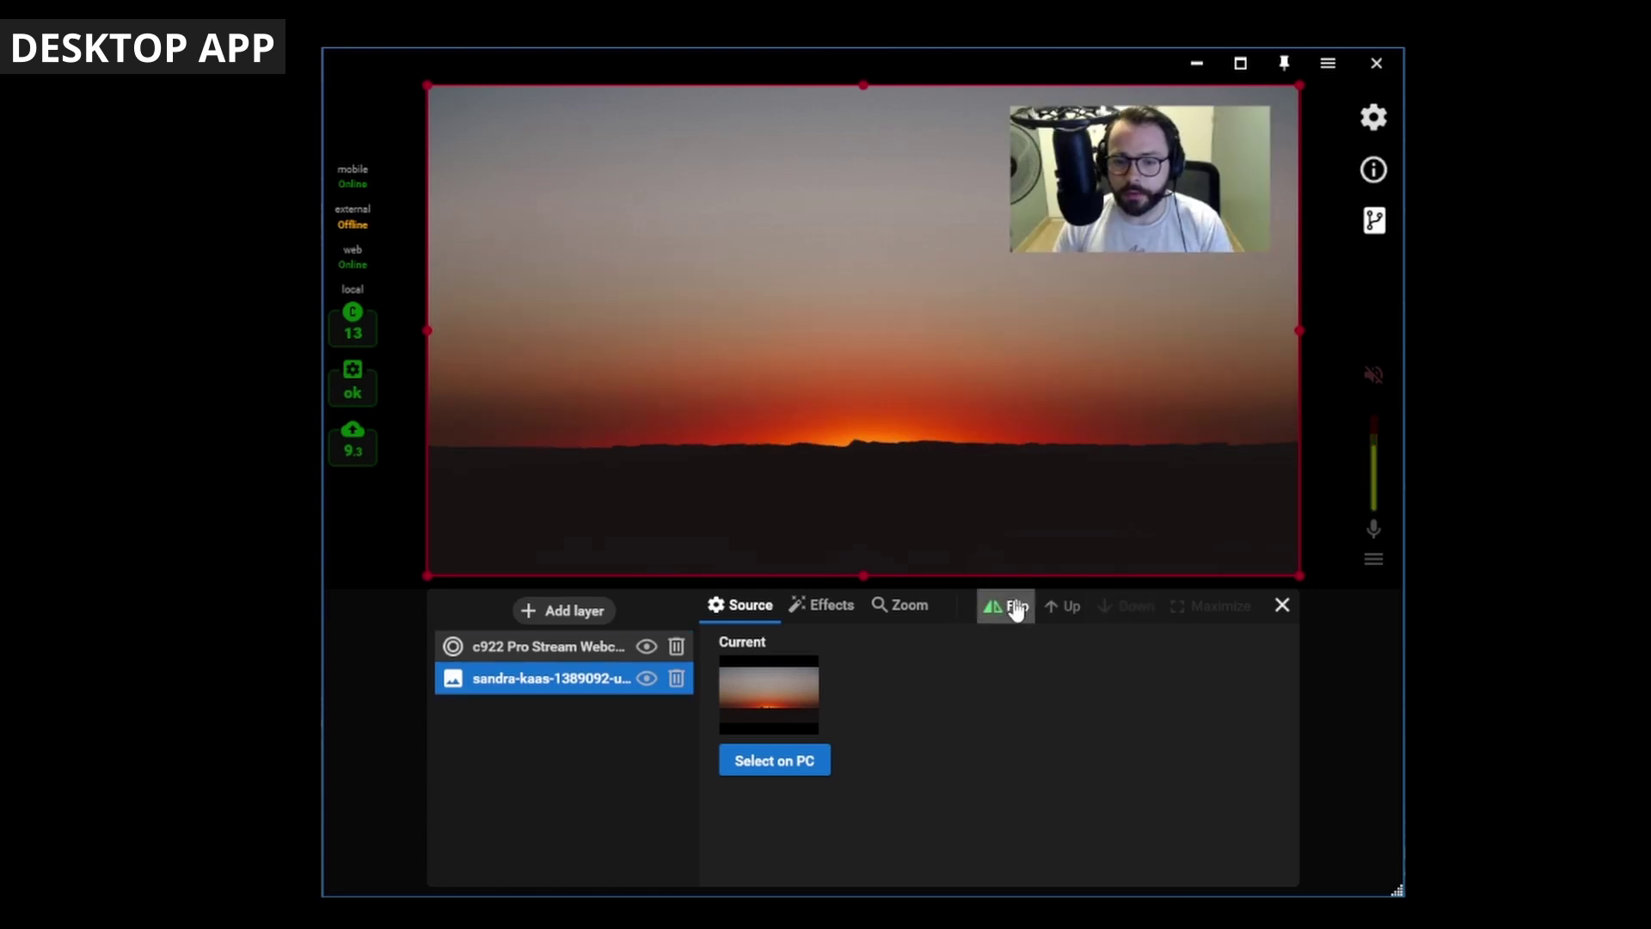
pyautogui.click(1016, 609)
pyautogui.click(1015, 609)
pyautogui.click(1014, 608)
pyautogui.click(1014, 608)
pyautogui.click(1014, 608)
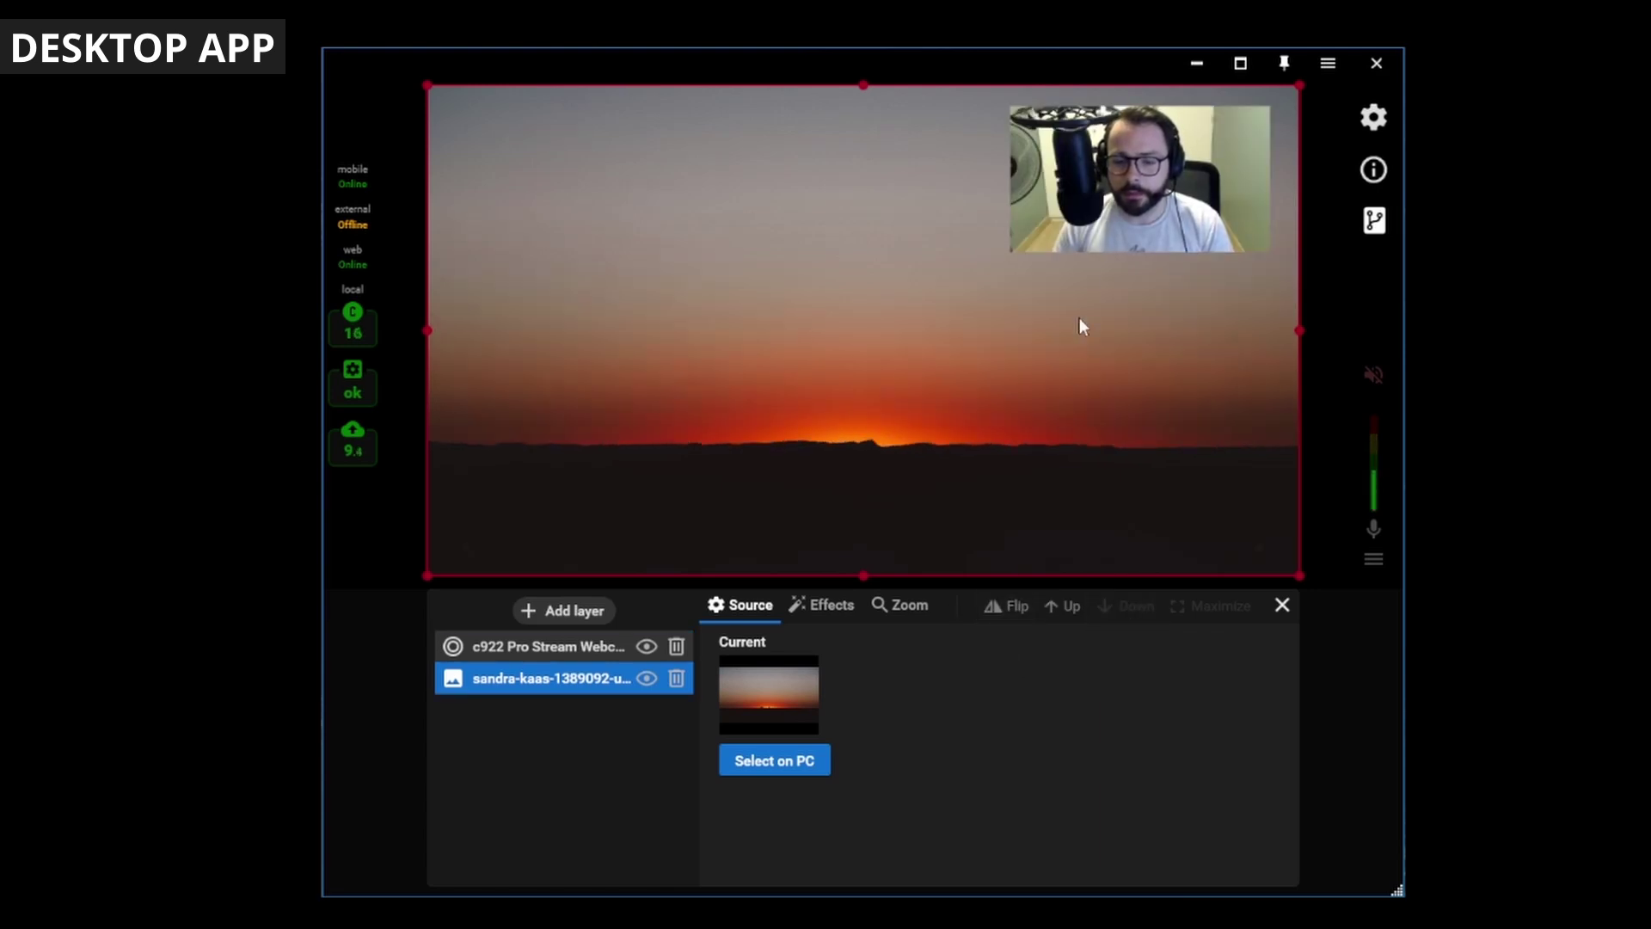
# Select the webcam layer and try flipping it back and forth
pyautogui.click(1151, 219)
pyautogui.click(1004, 608)
pyautogui.click(1004, 608)
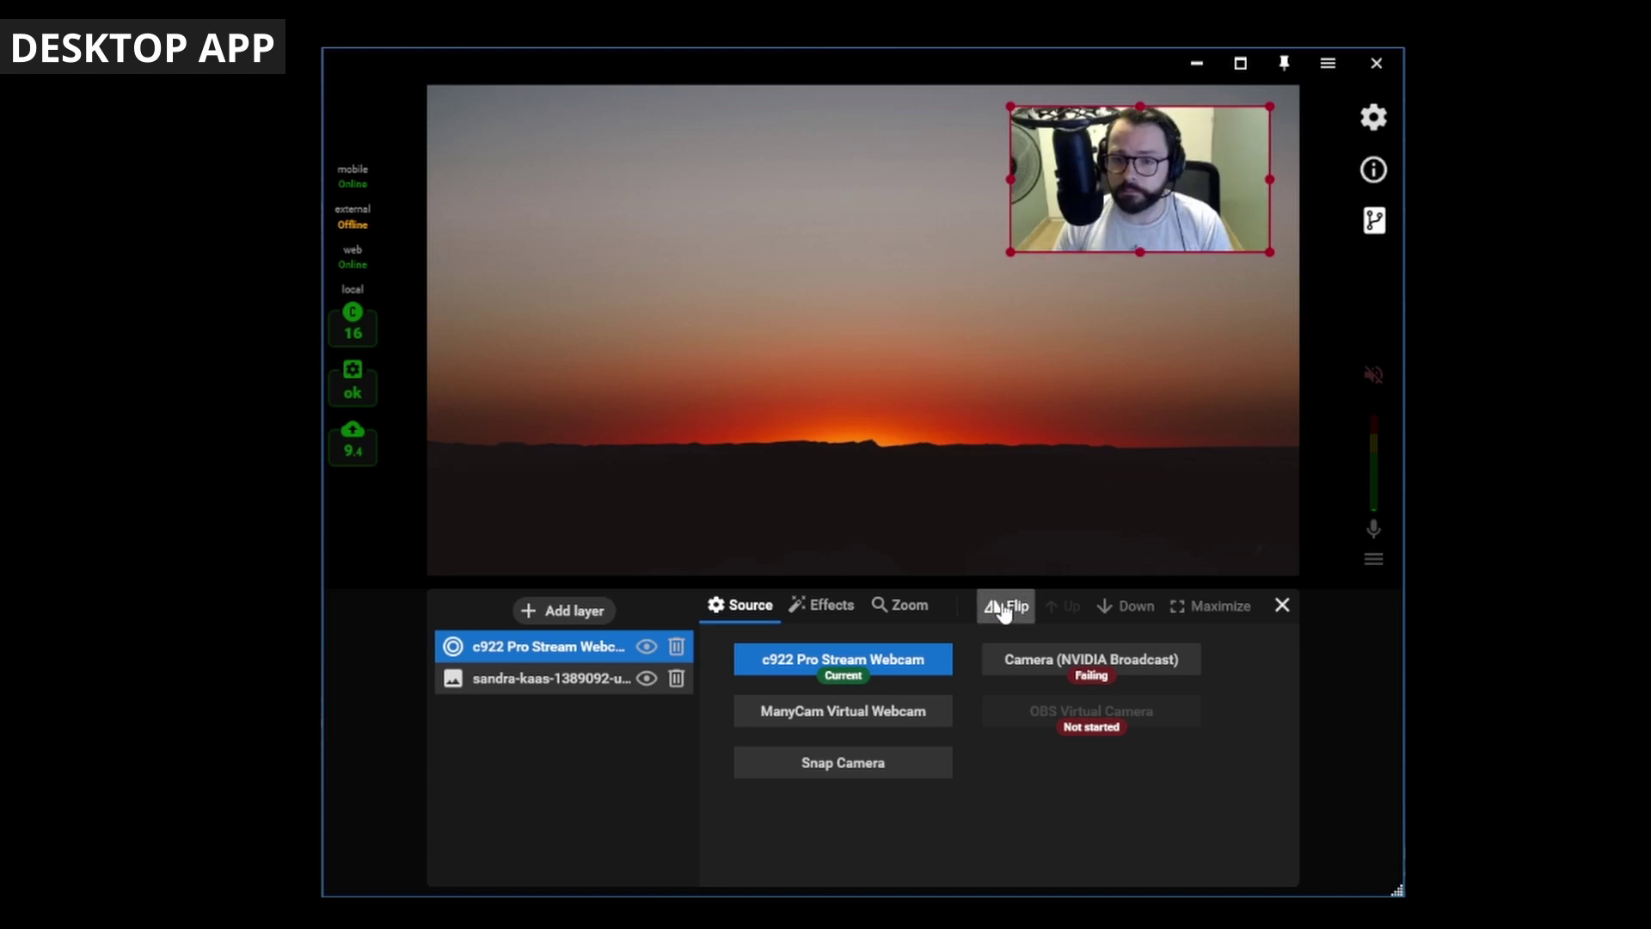
# Toggle Flip on the webcam layer twice more
pyautogui.click(1004, 608)
pyautogui.click(1004, 609)
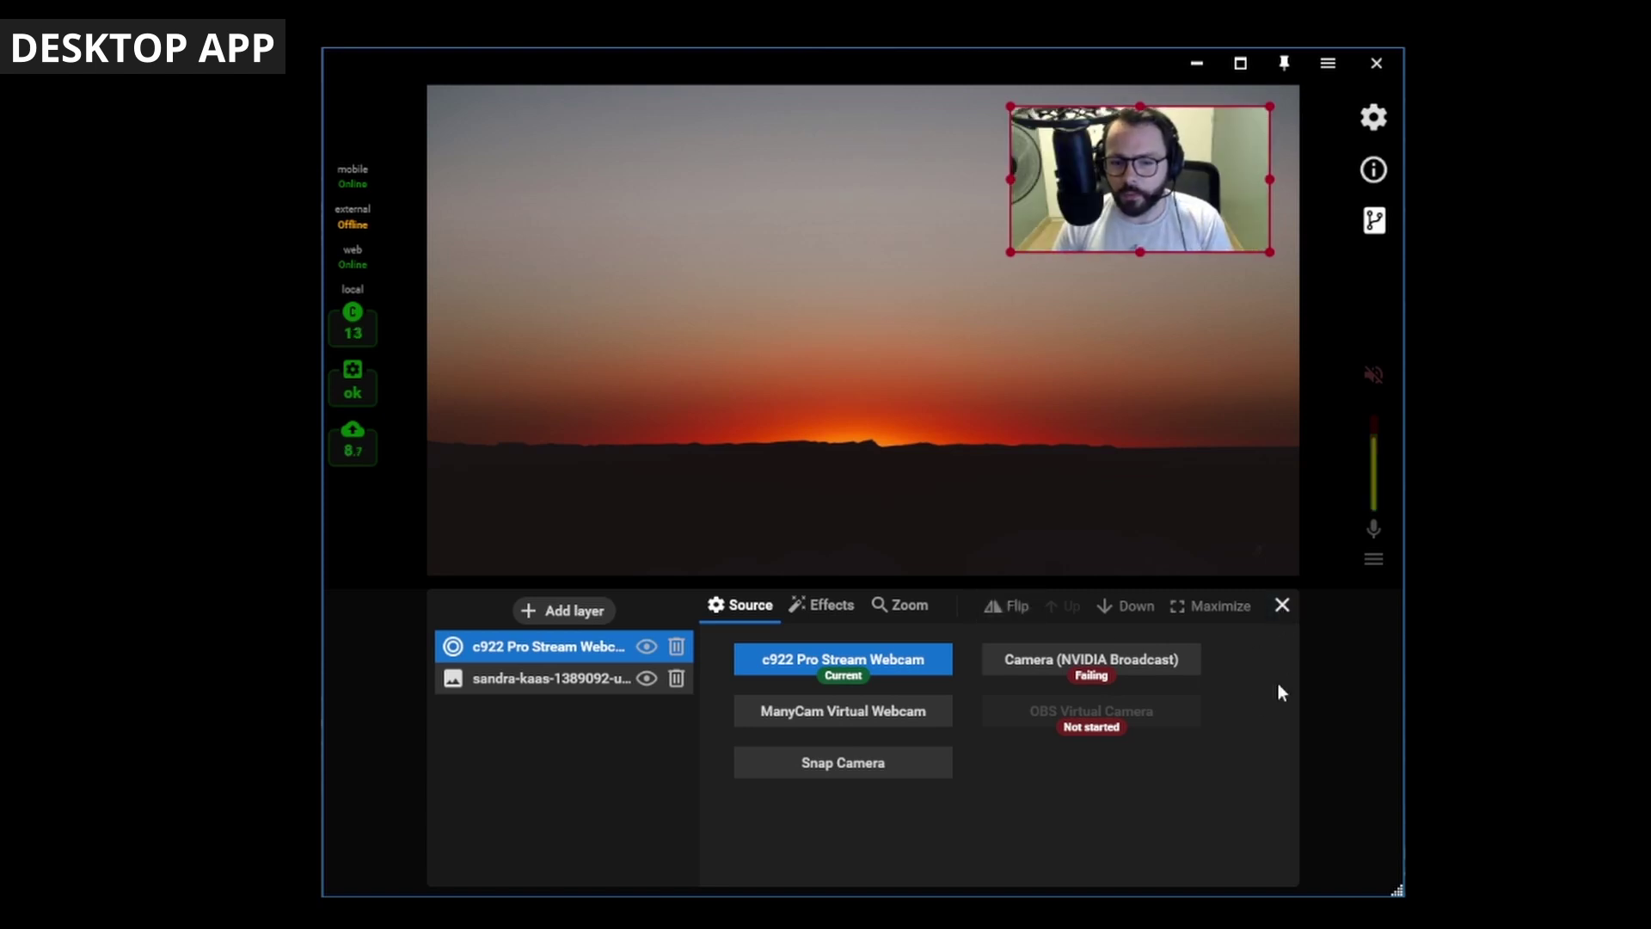
# Add a window capture layer showing the "7 HOUR 4K DRONE FILM" browser window
pyautogui.click(593, 612)
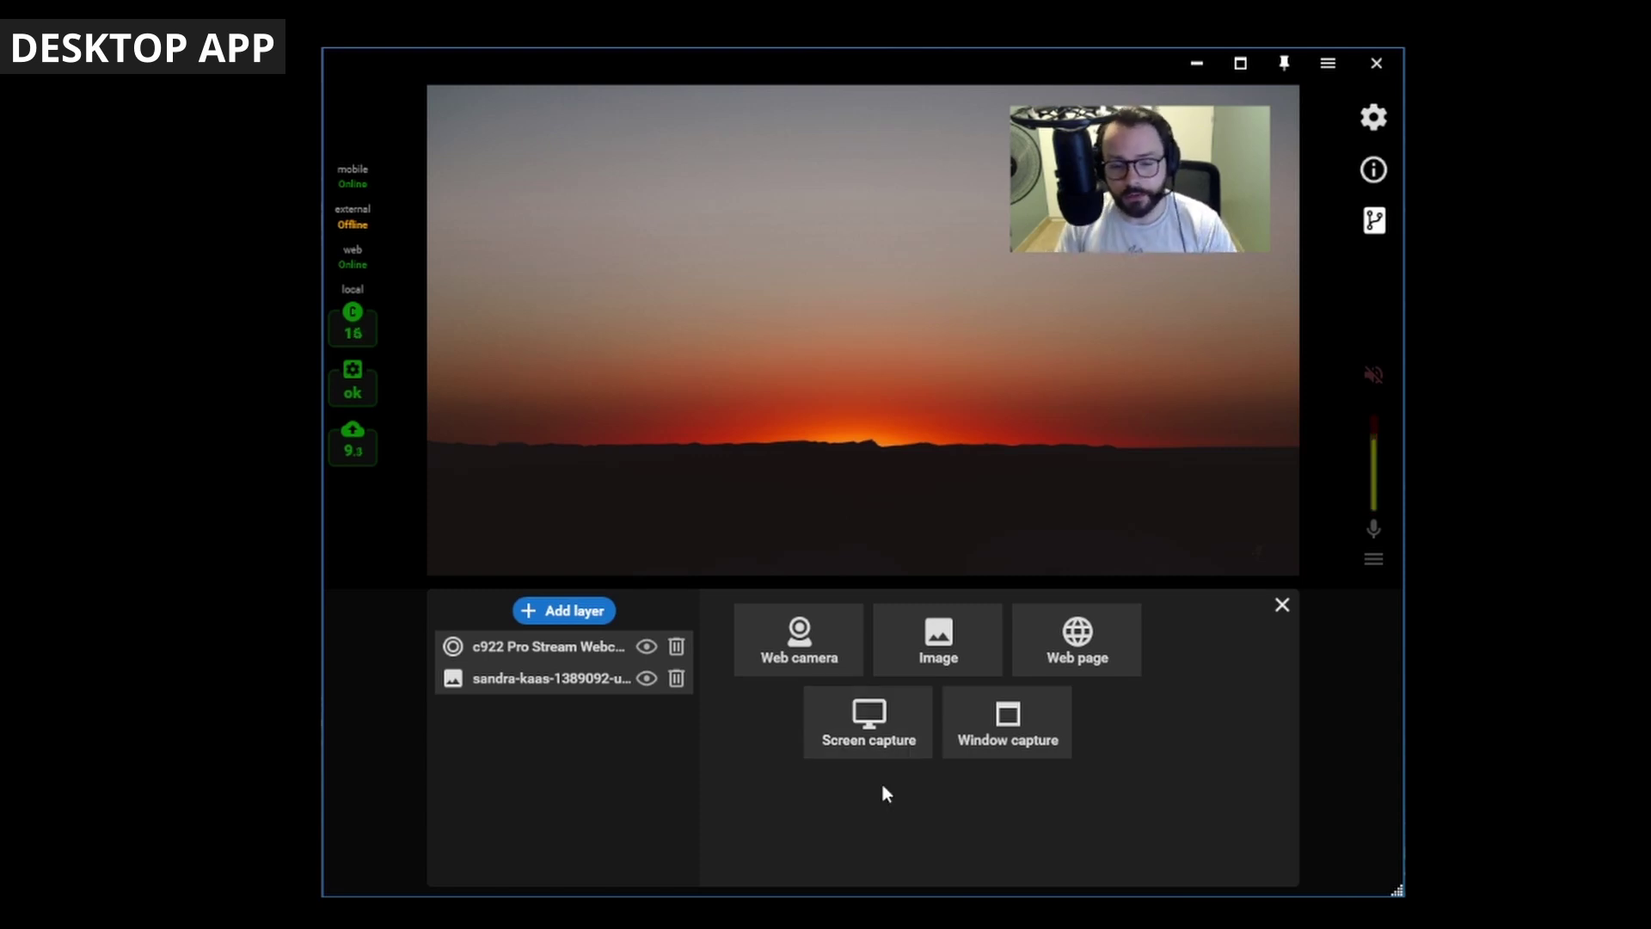
pyautogui.click(1025, 733)
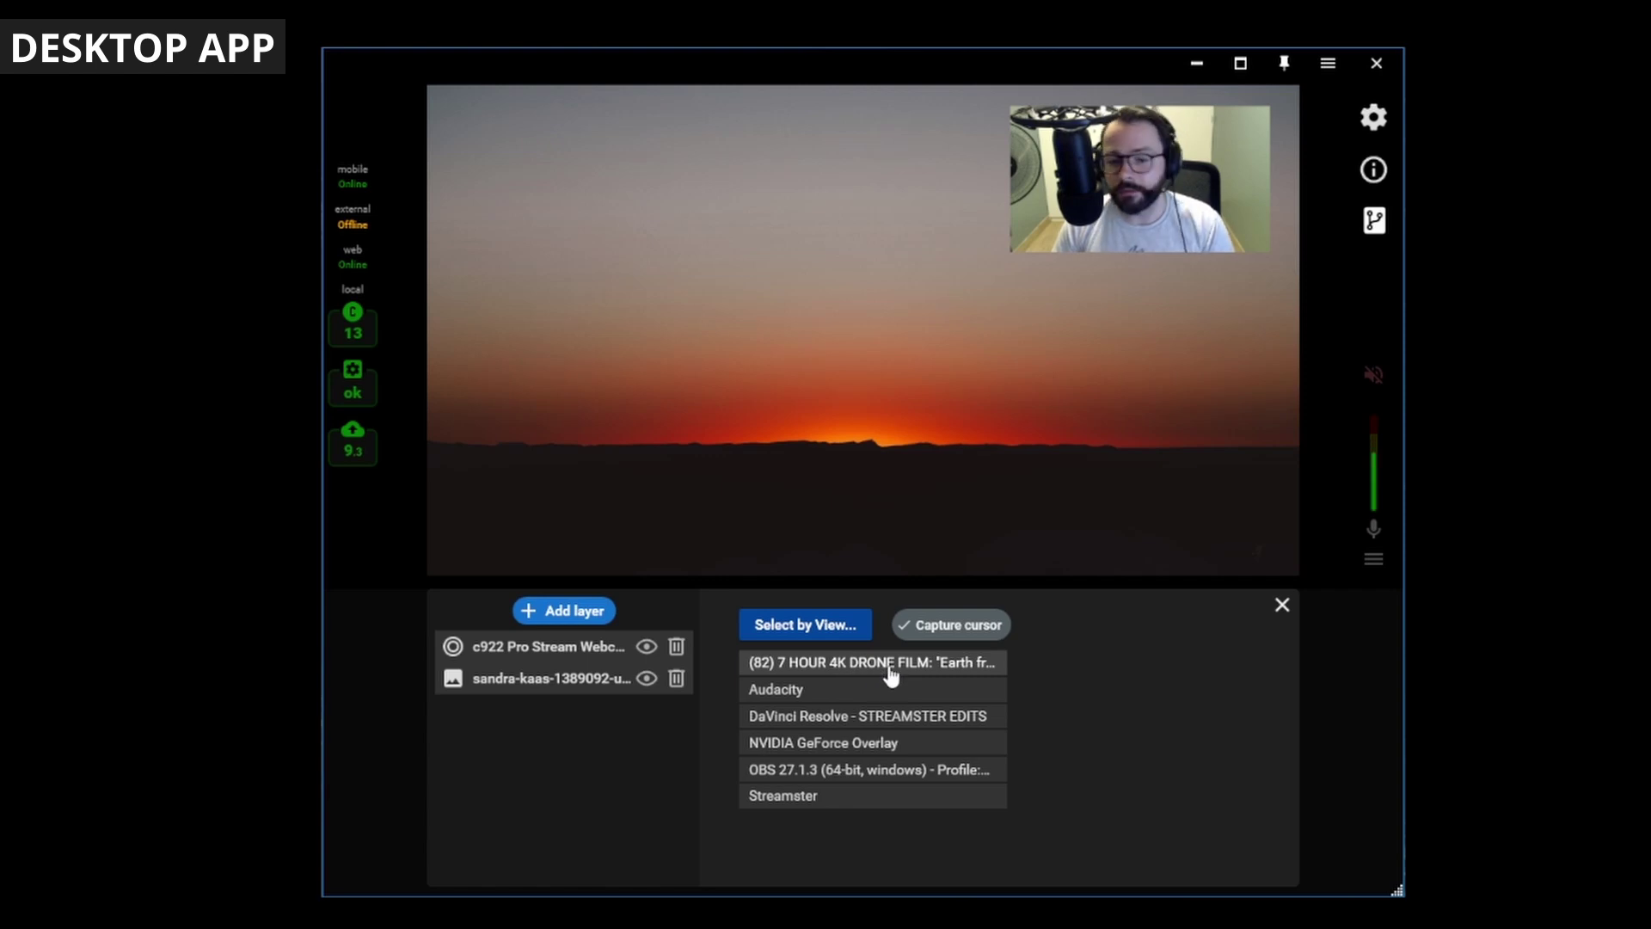
pyautogui.click(890, 662)
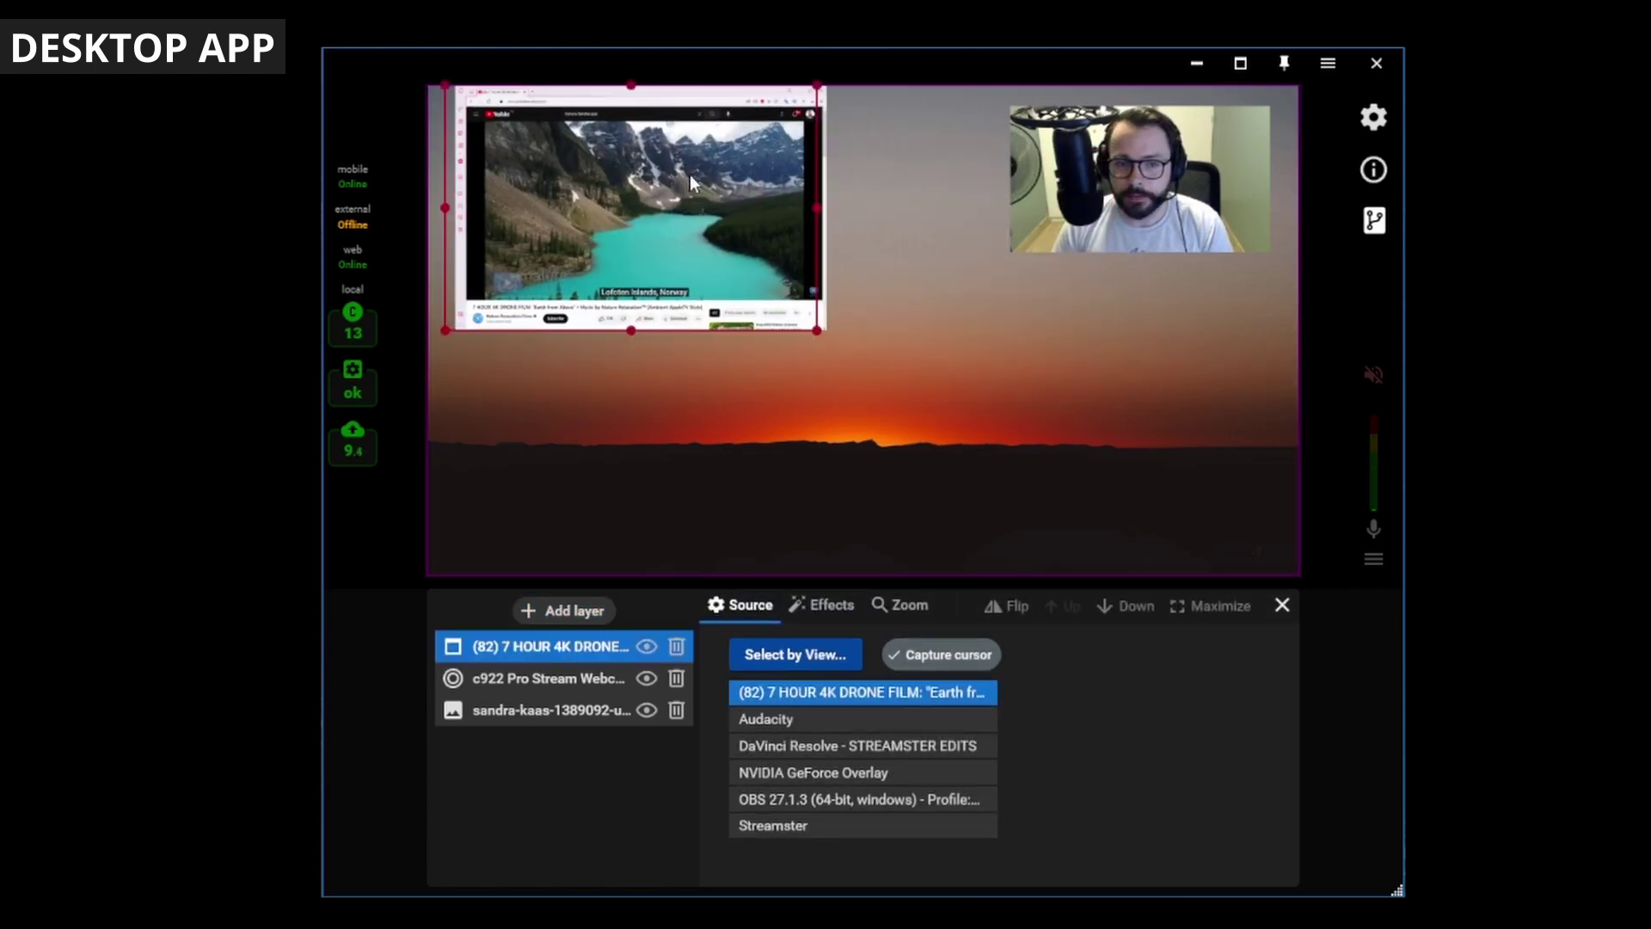
# Enlarge and reposition the captured drone film window so its video fills the scene, and move its layer below the webcam layer
pyautogui.moveTo(689, 174); pyautogui.dragTo(673, 190)
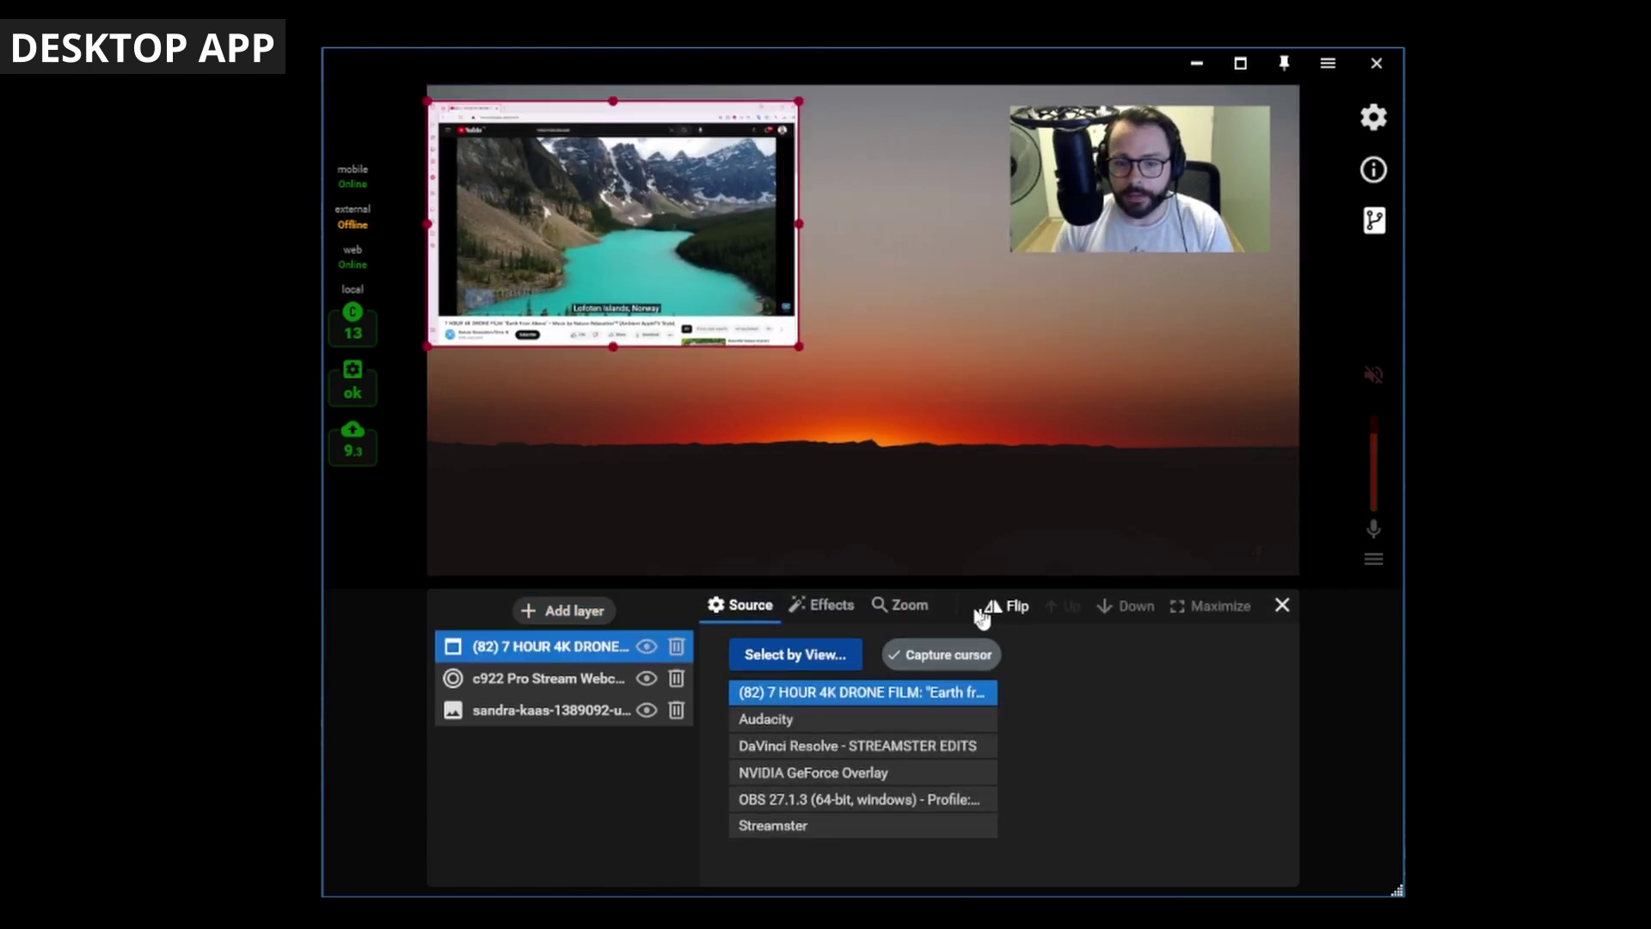
pyautogui.click(1231, 612)
pyautogui.moveTo(699, 286); pyautogui.dragTo(521, 209)
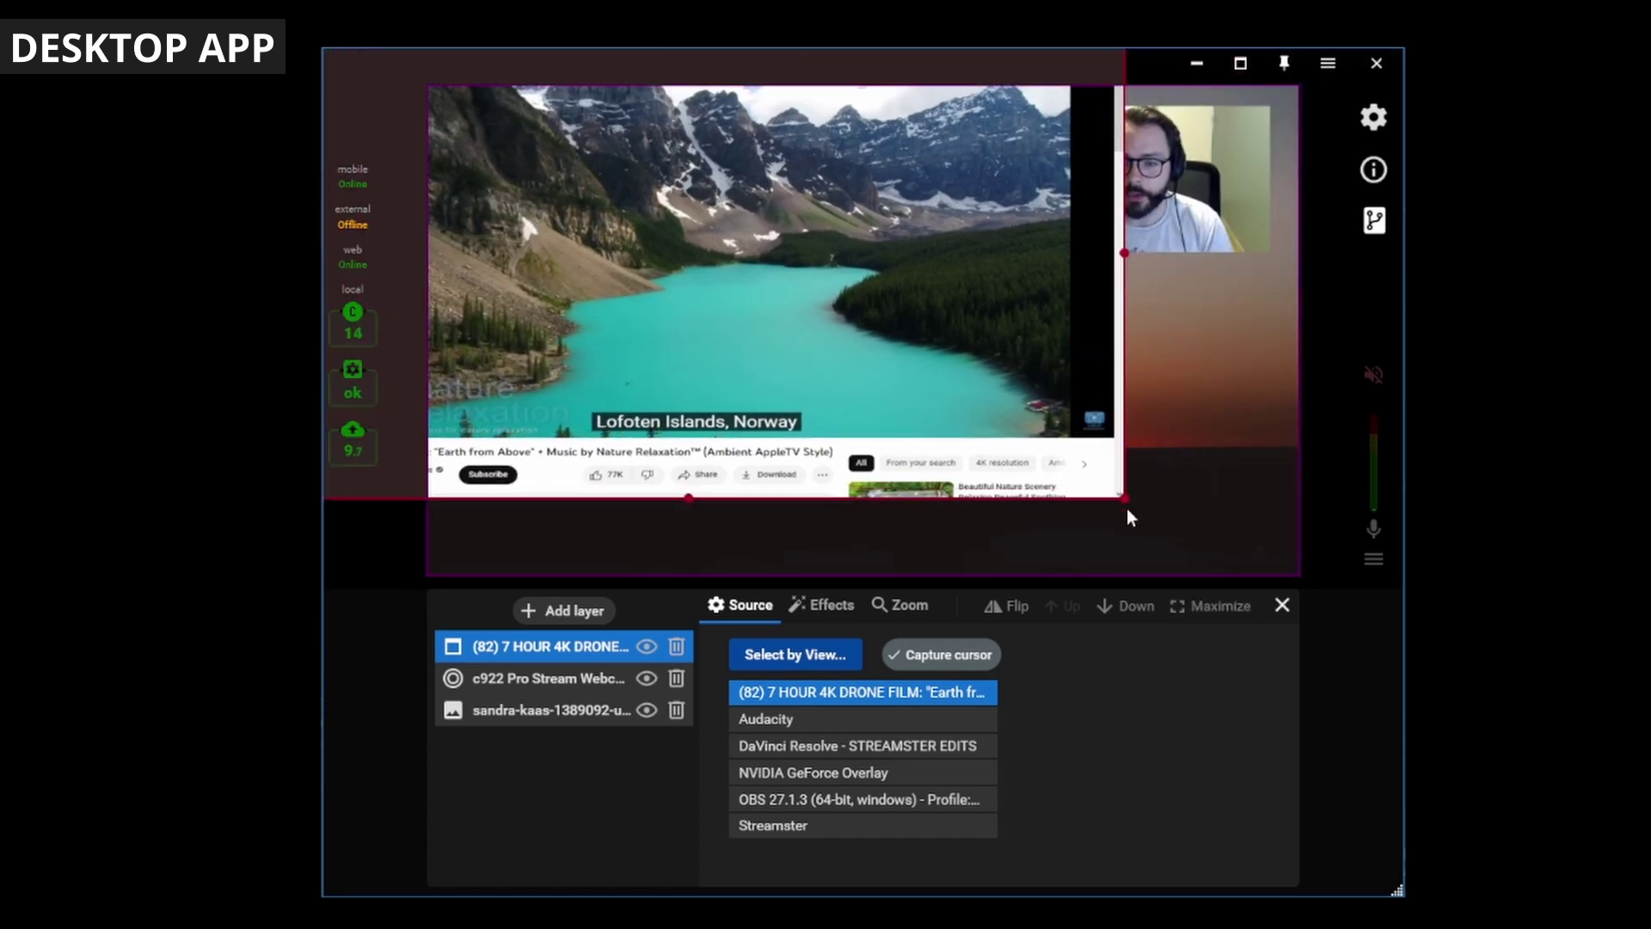
pyautogui.moveTo(1126, 501); pyautogui.dragTo(1298, 575)
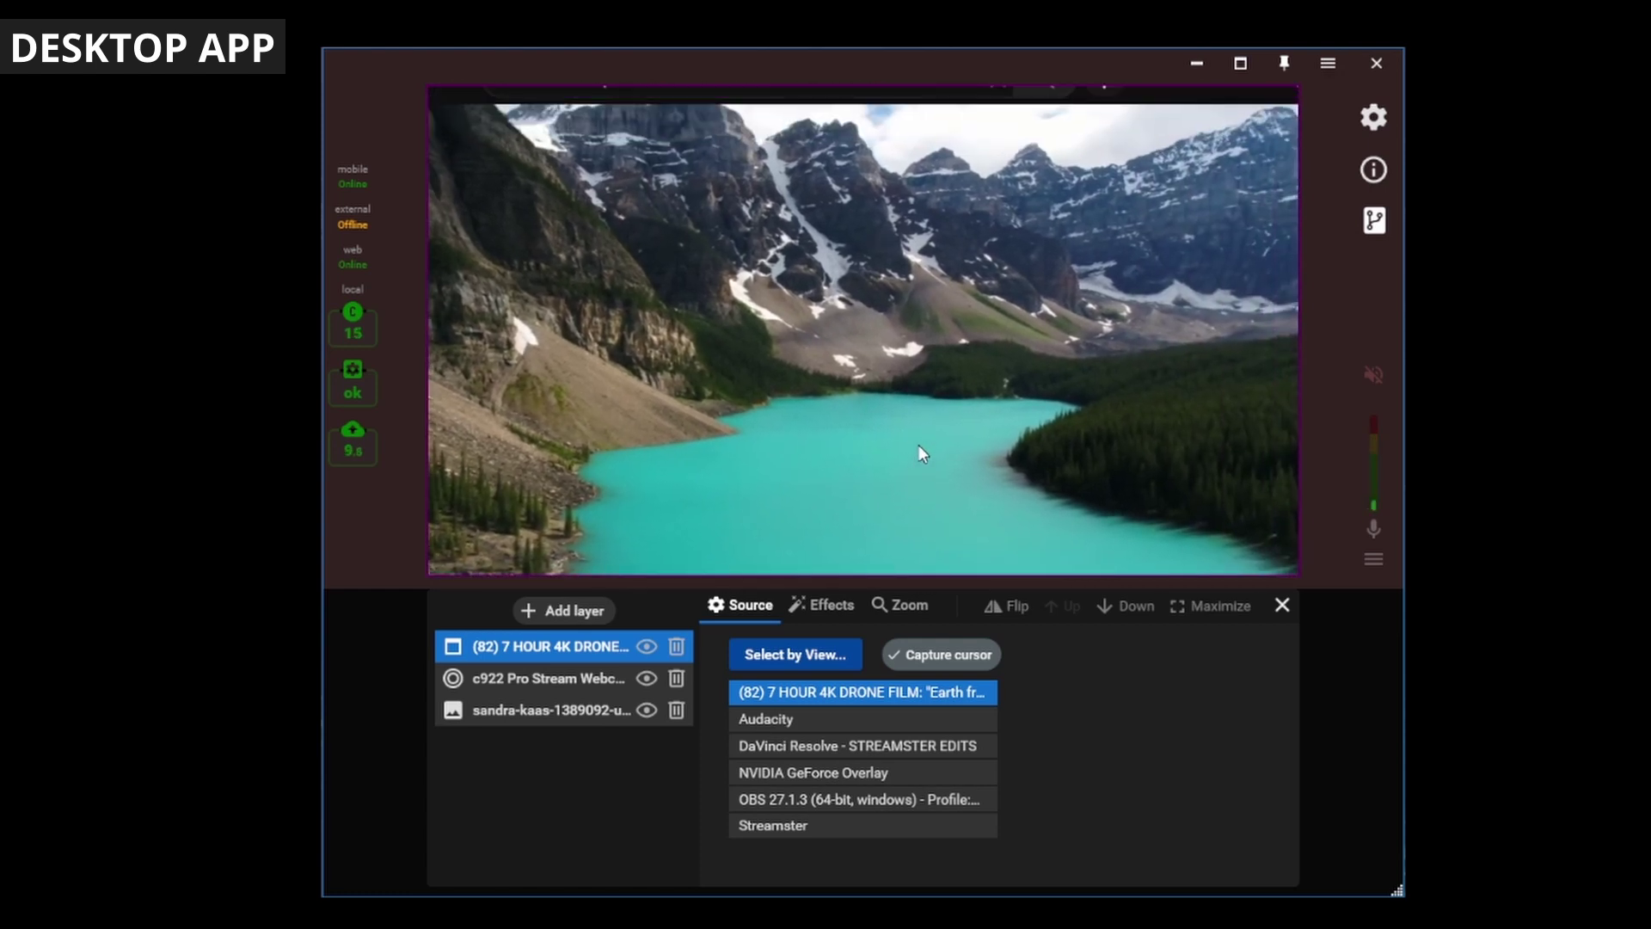
pyautogui.press('Escape')
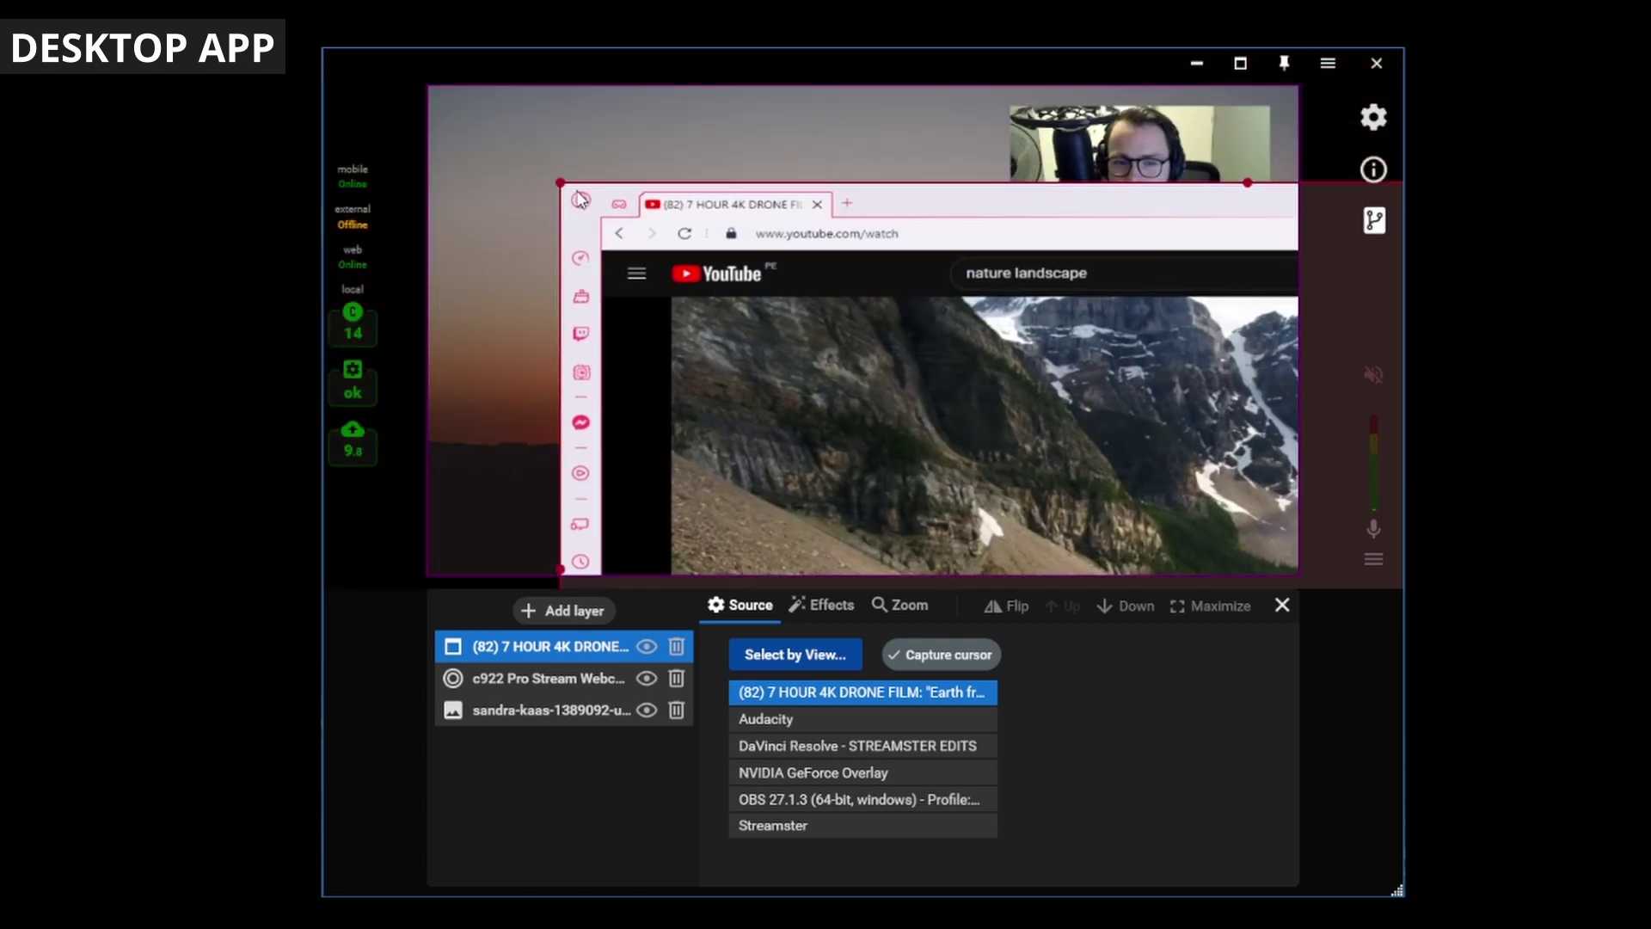
pyautogui.press('f')
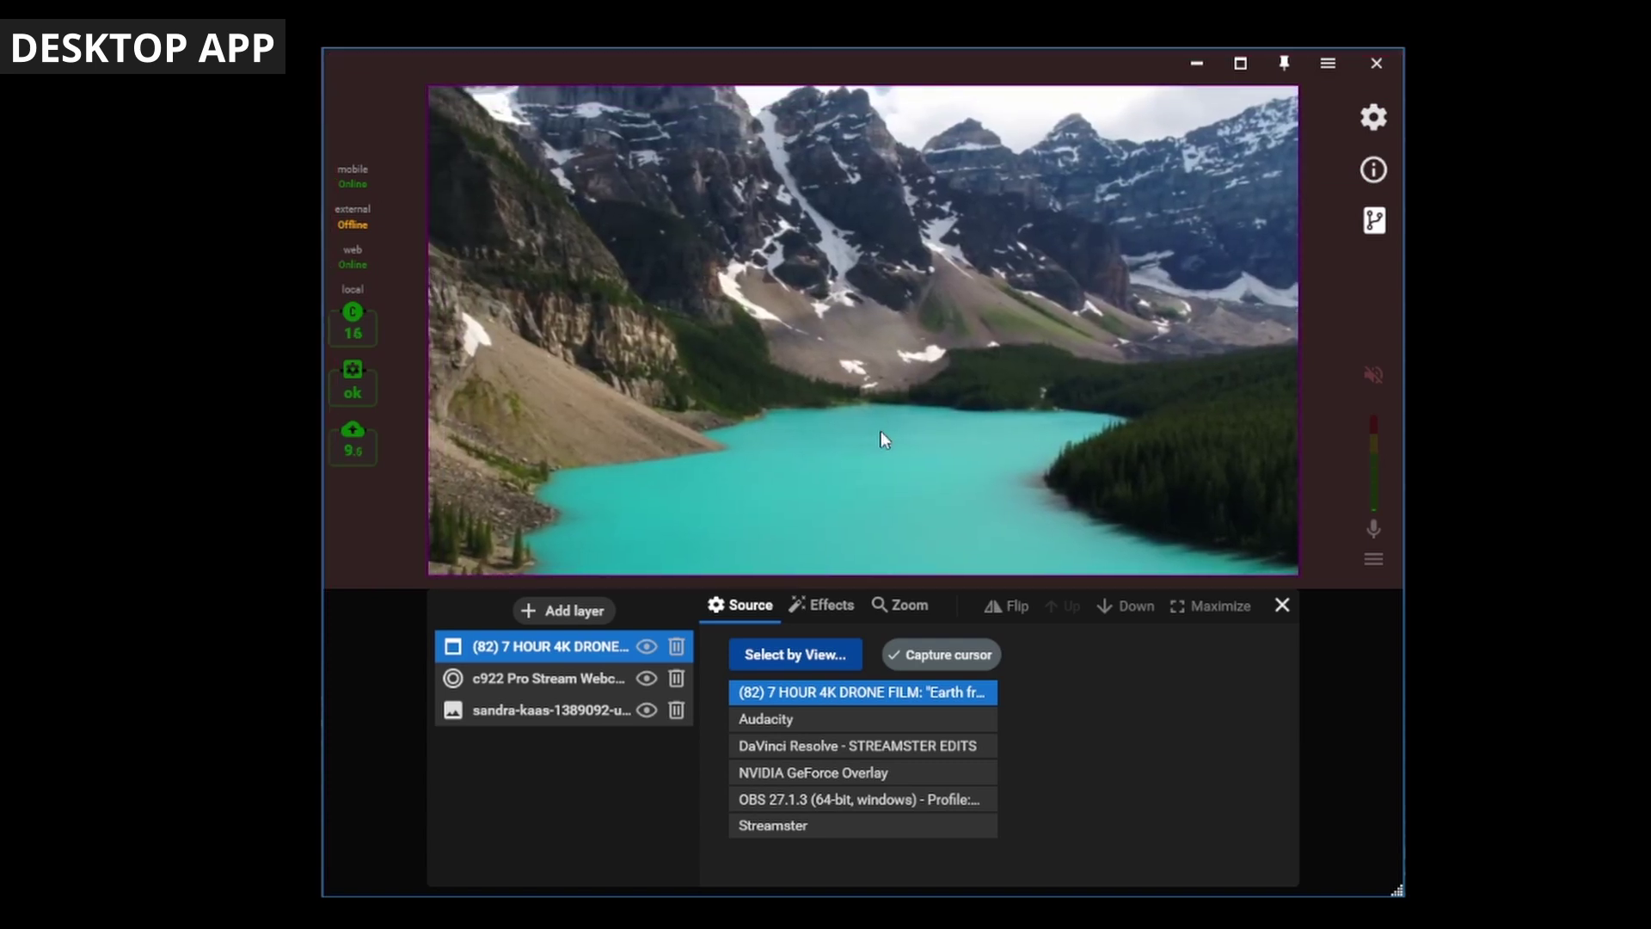
pyautogui.click(1127, 604)
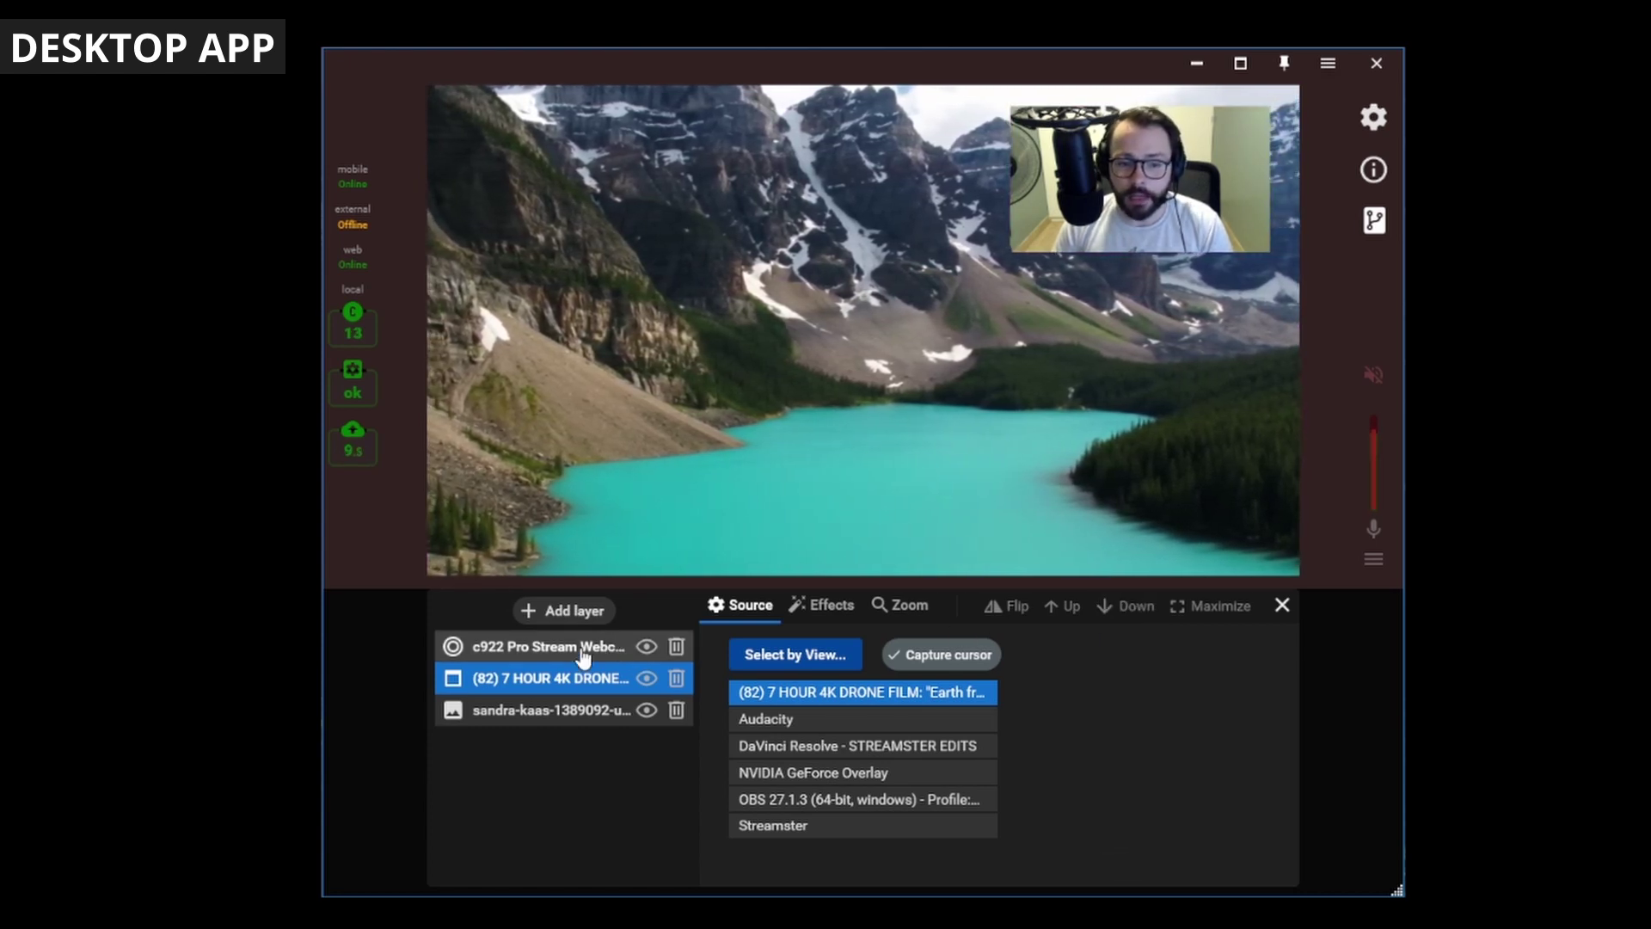
pyautogui.click(645, 488)
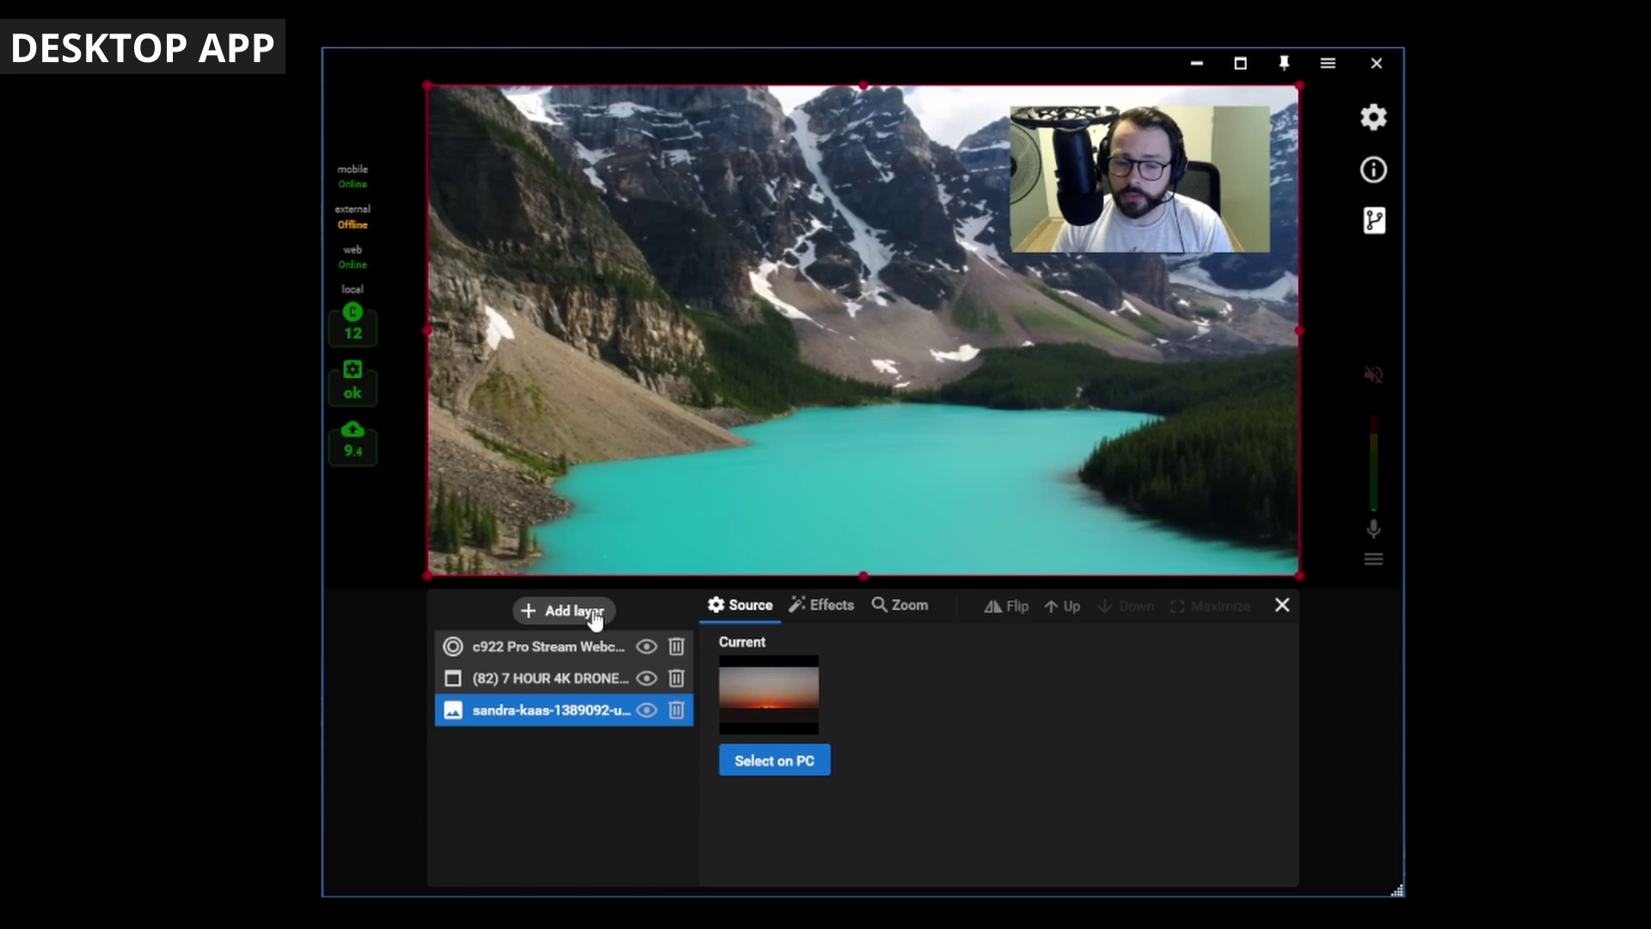
pyautogui.click(575, 611)
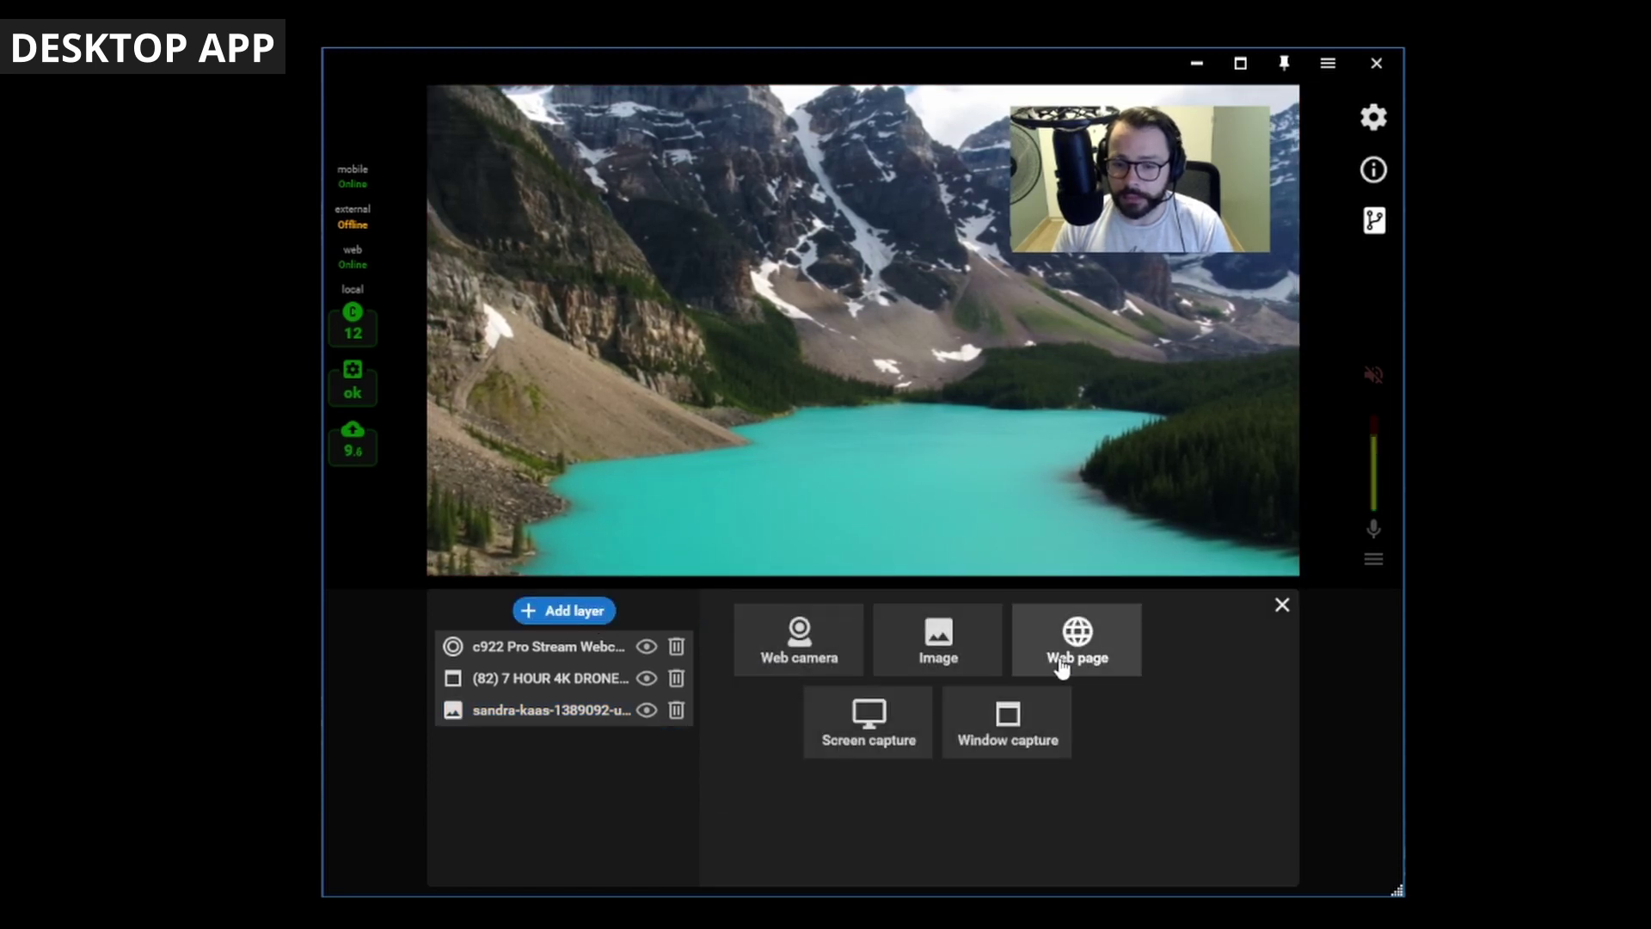
pyautogui.click(1075, 634)
pyautogui.write('https://streamster.io')
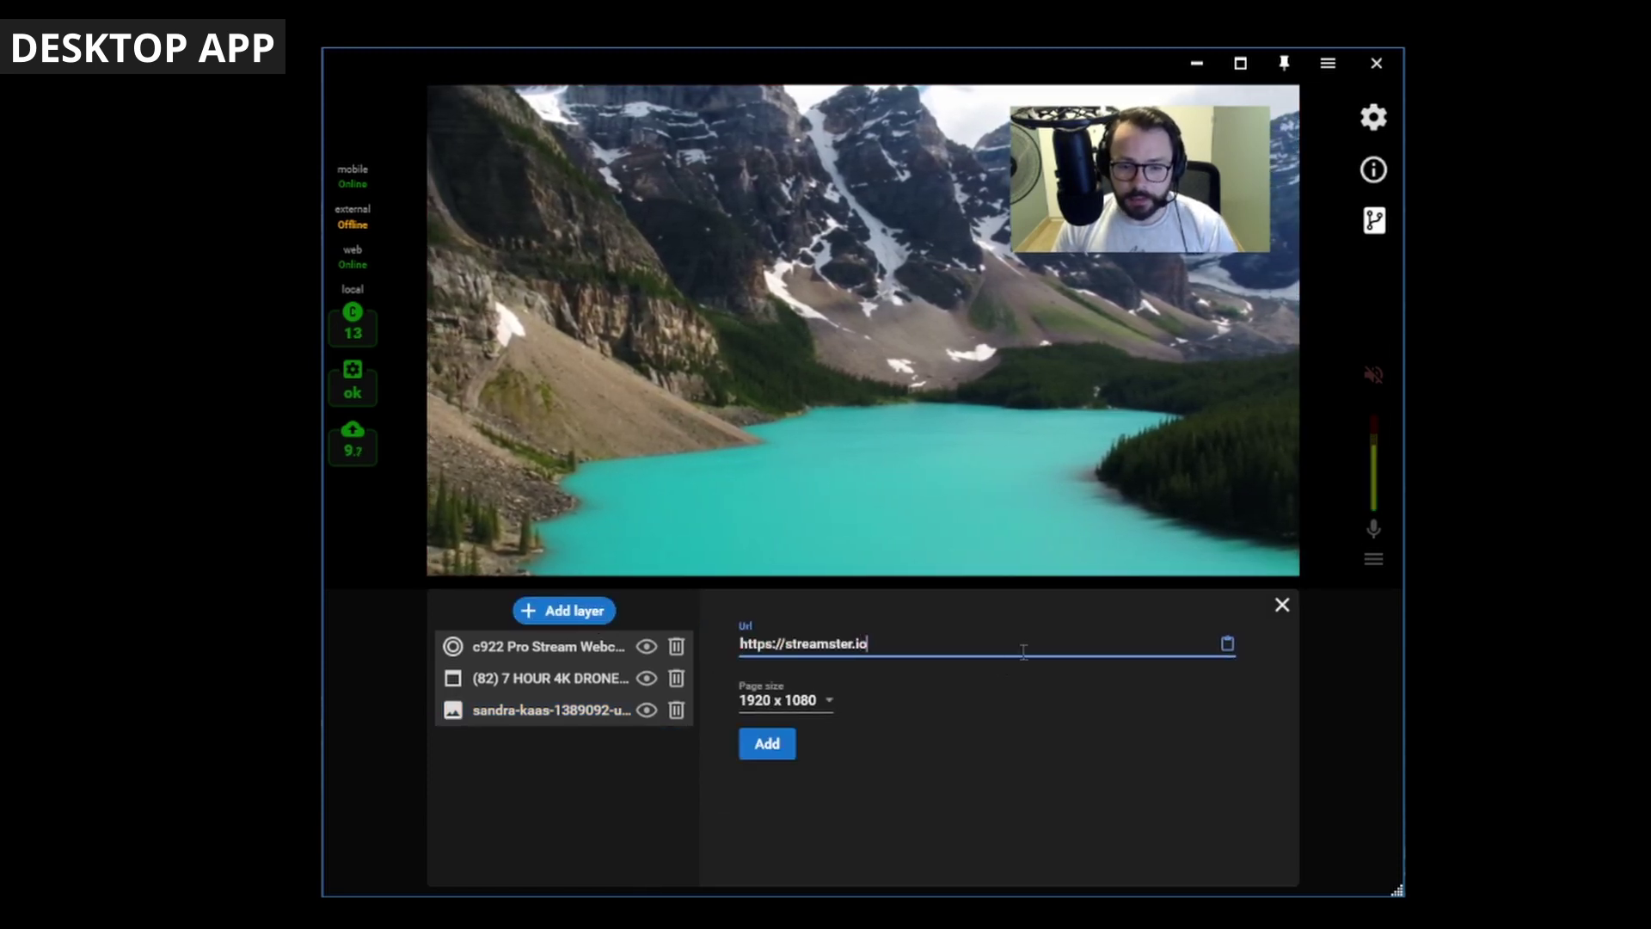
pyautogui.click(768, 744)
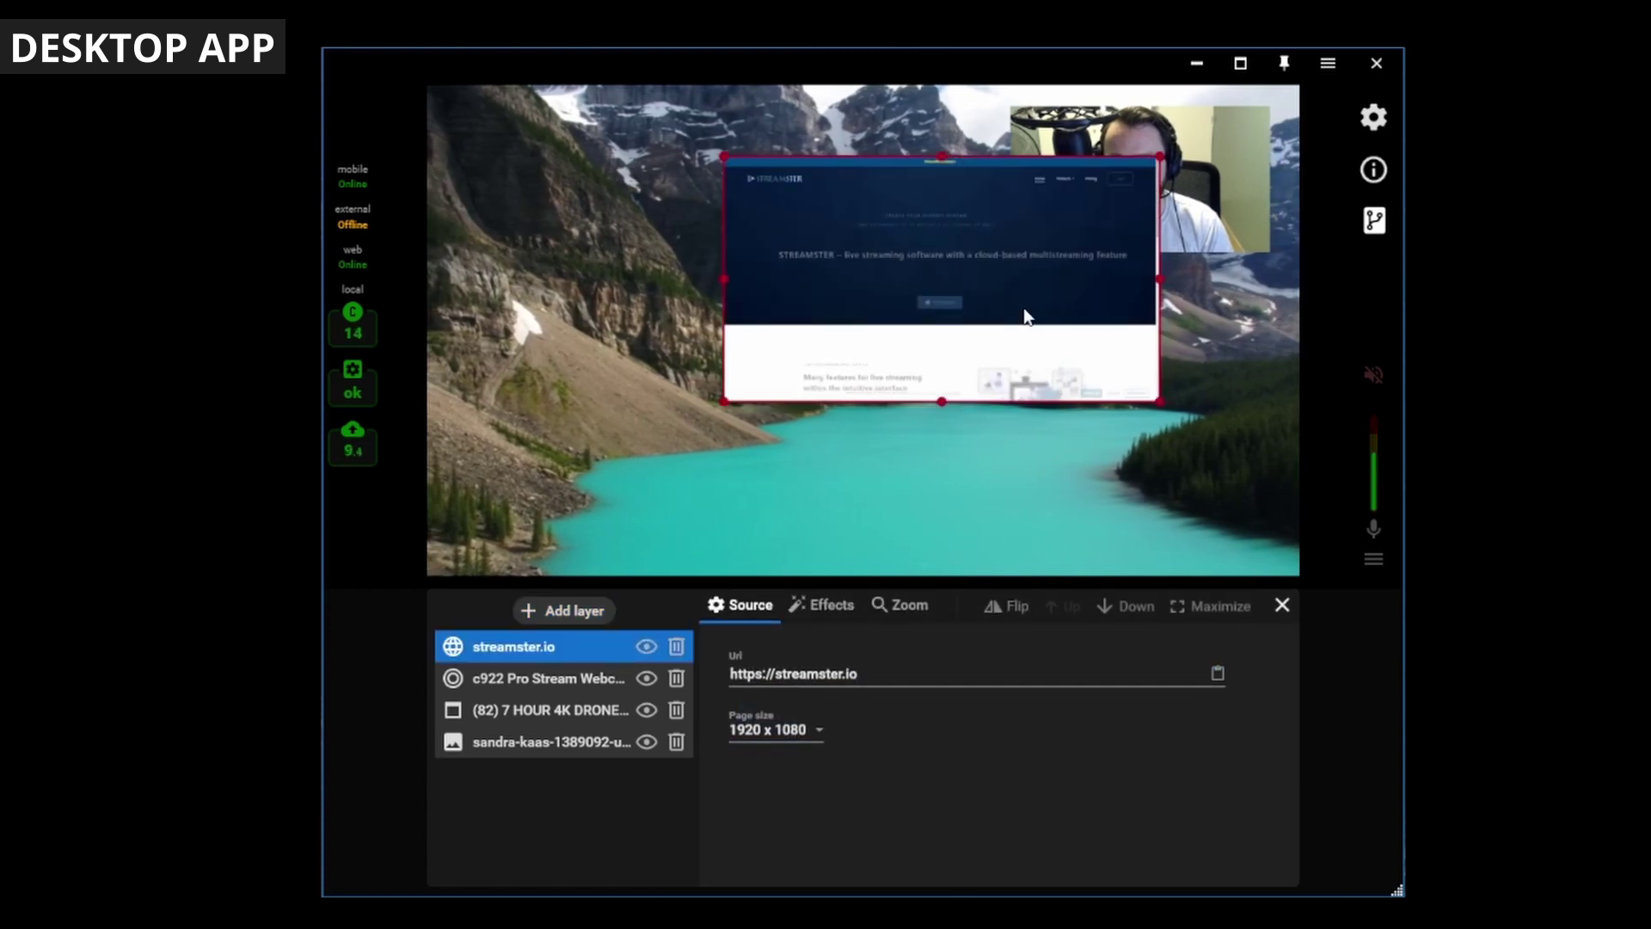
pyautogui.moveTo(915, 361); pyautogui.dragTo(811, 302)
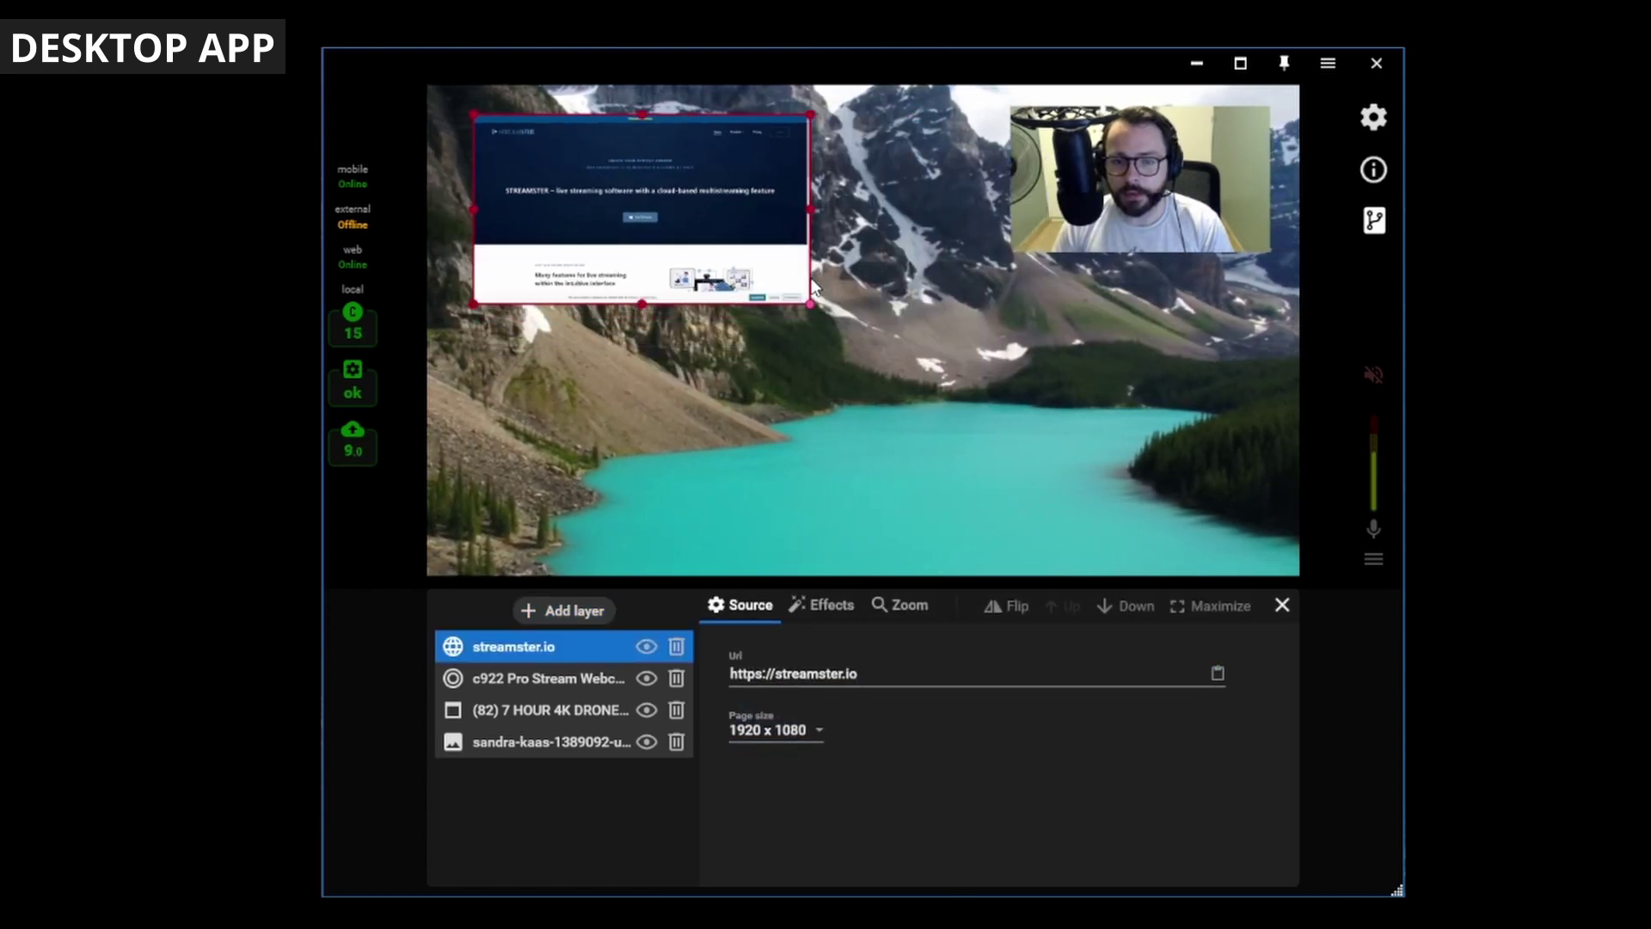
pyautogui.click(688, 370)
# Add a ManyCam Virtual Webcam layer and shrink it into the scene's lower-left corner
pyautogui.click(569, 418)
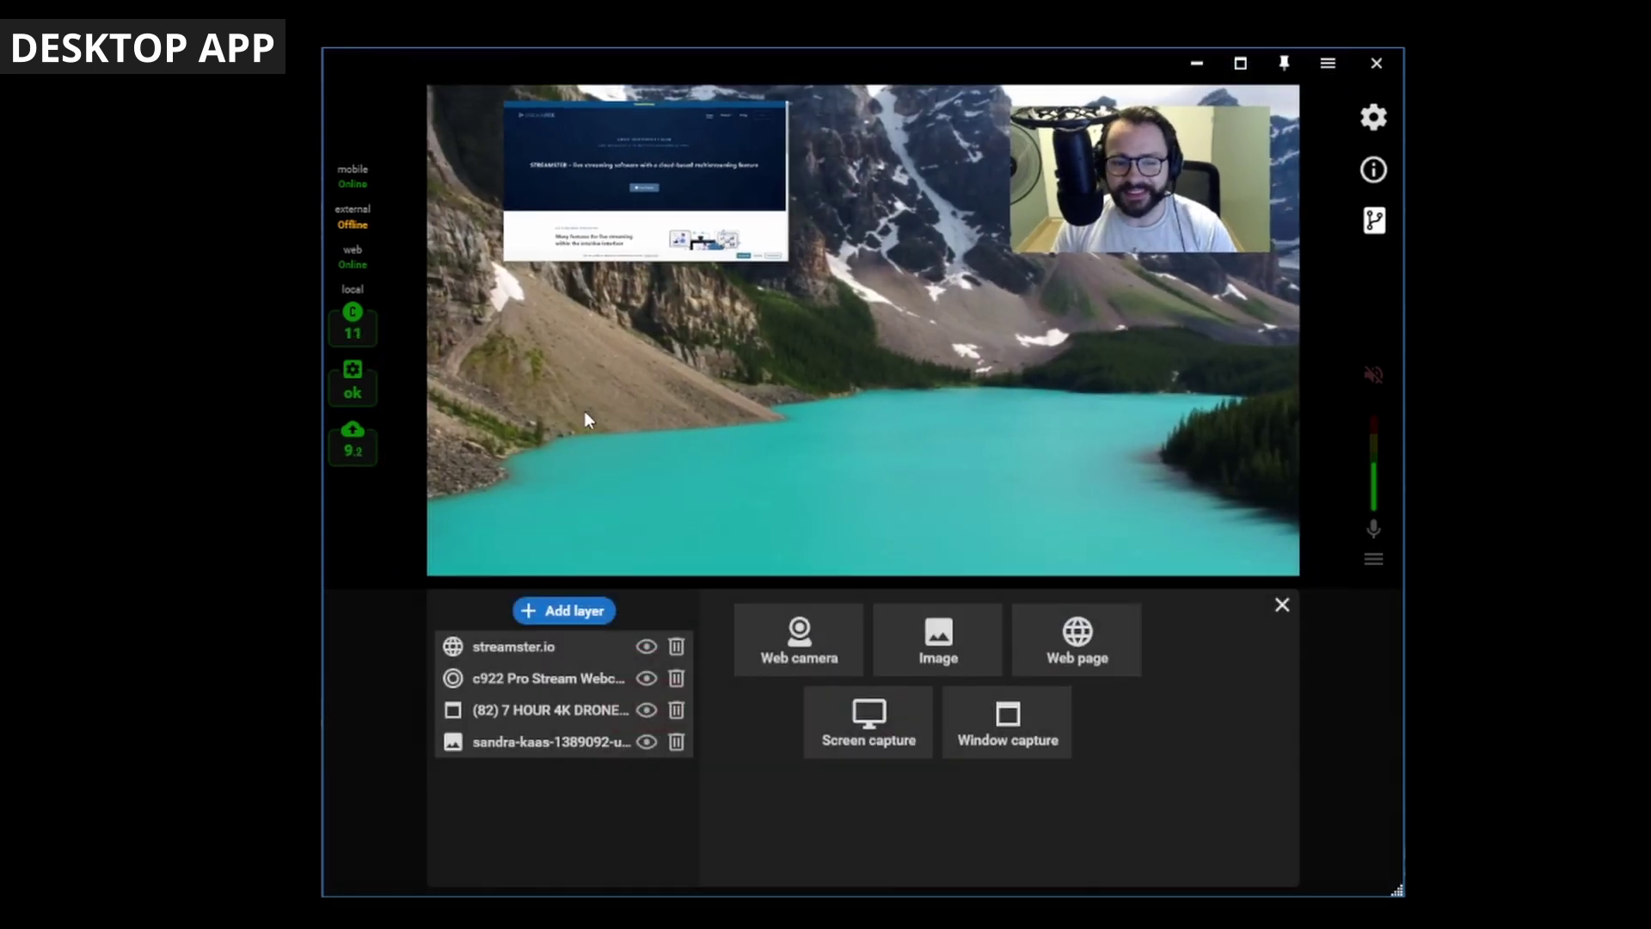
pyautogui.click(790, 628)
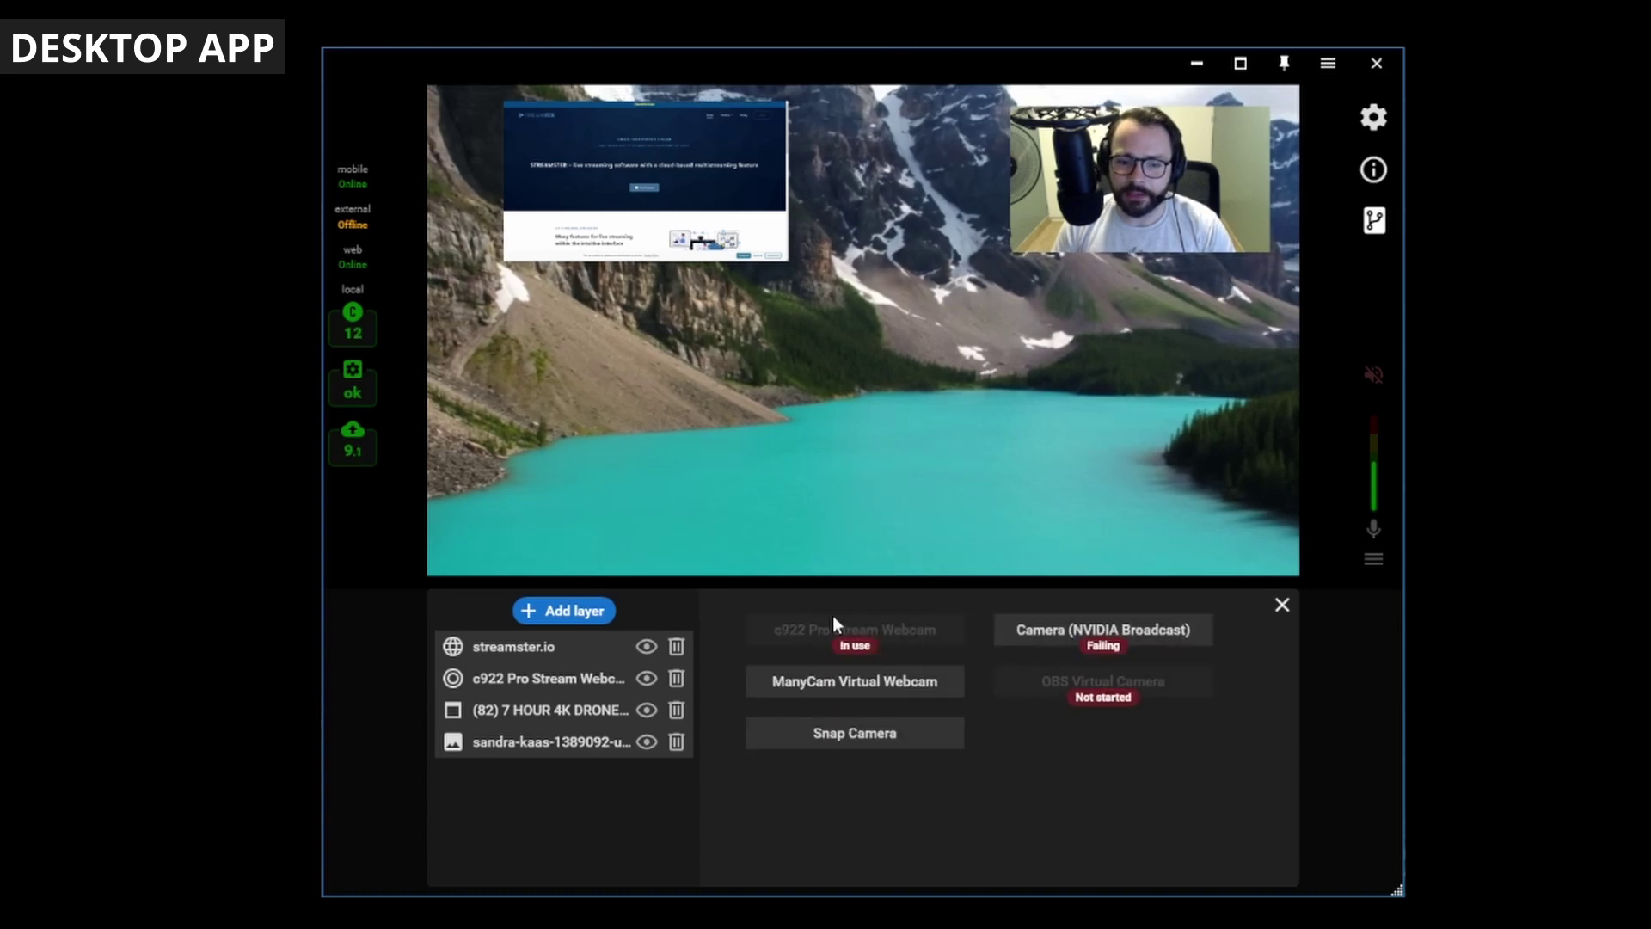
pyautogui.click(929, 685)
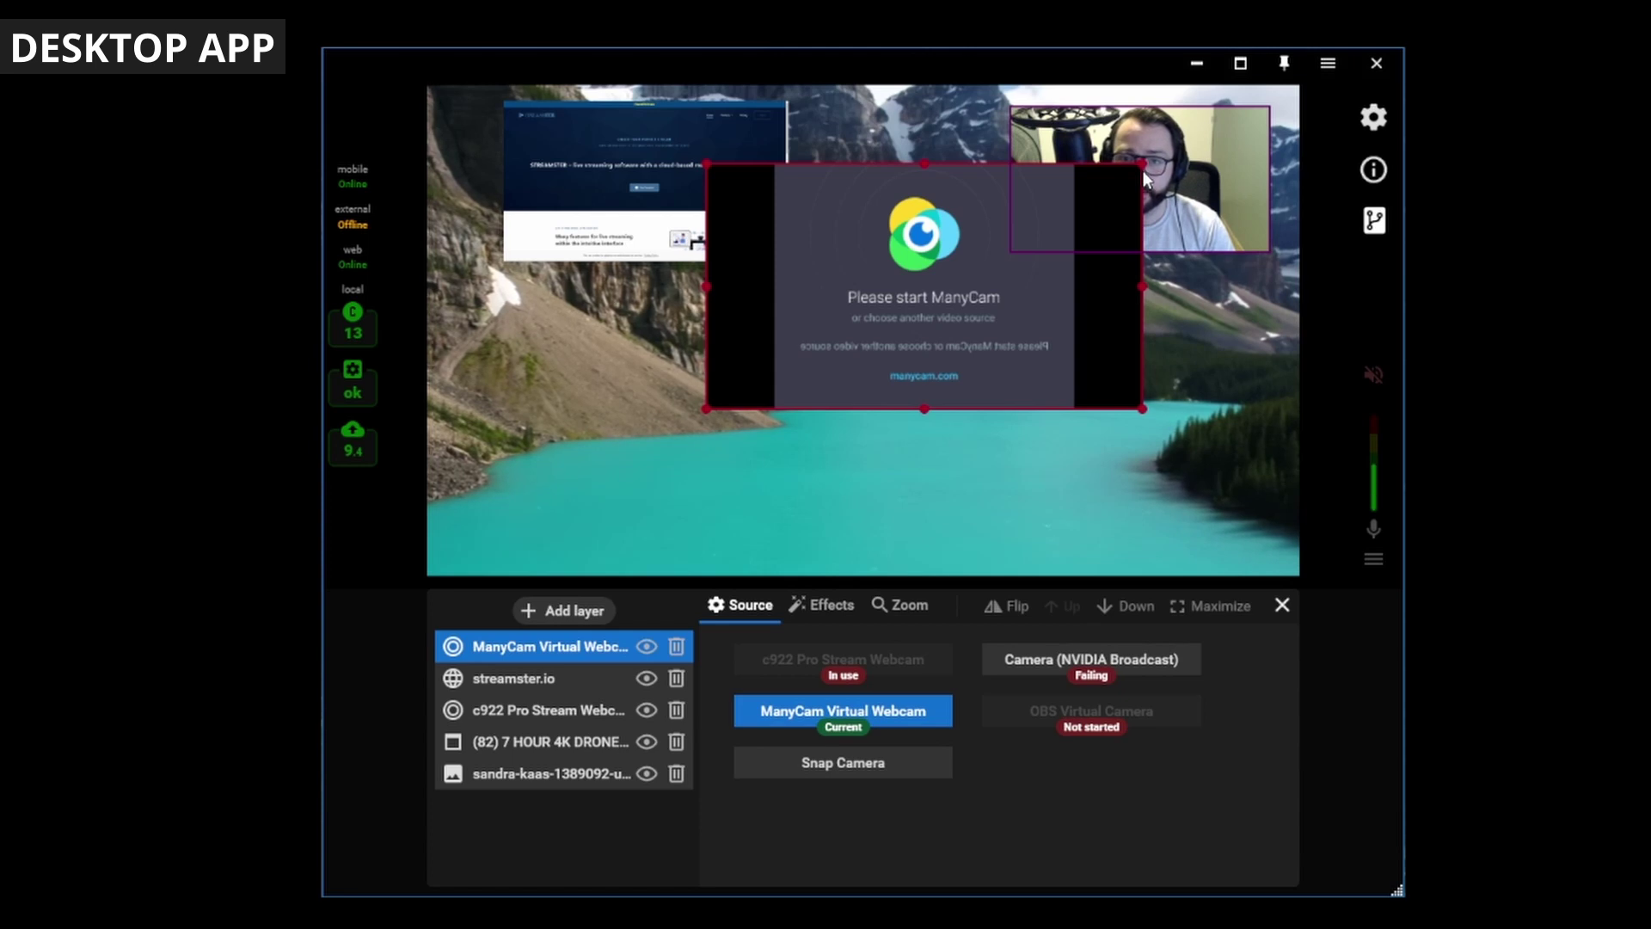
pyautogui.moveTo(1143, 170); pyautogui.dragTo(638, 504)
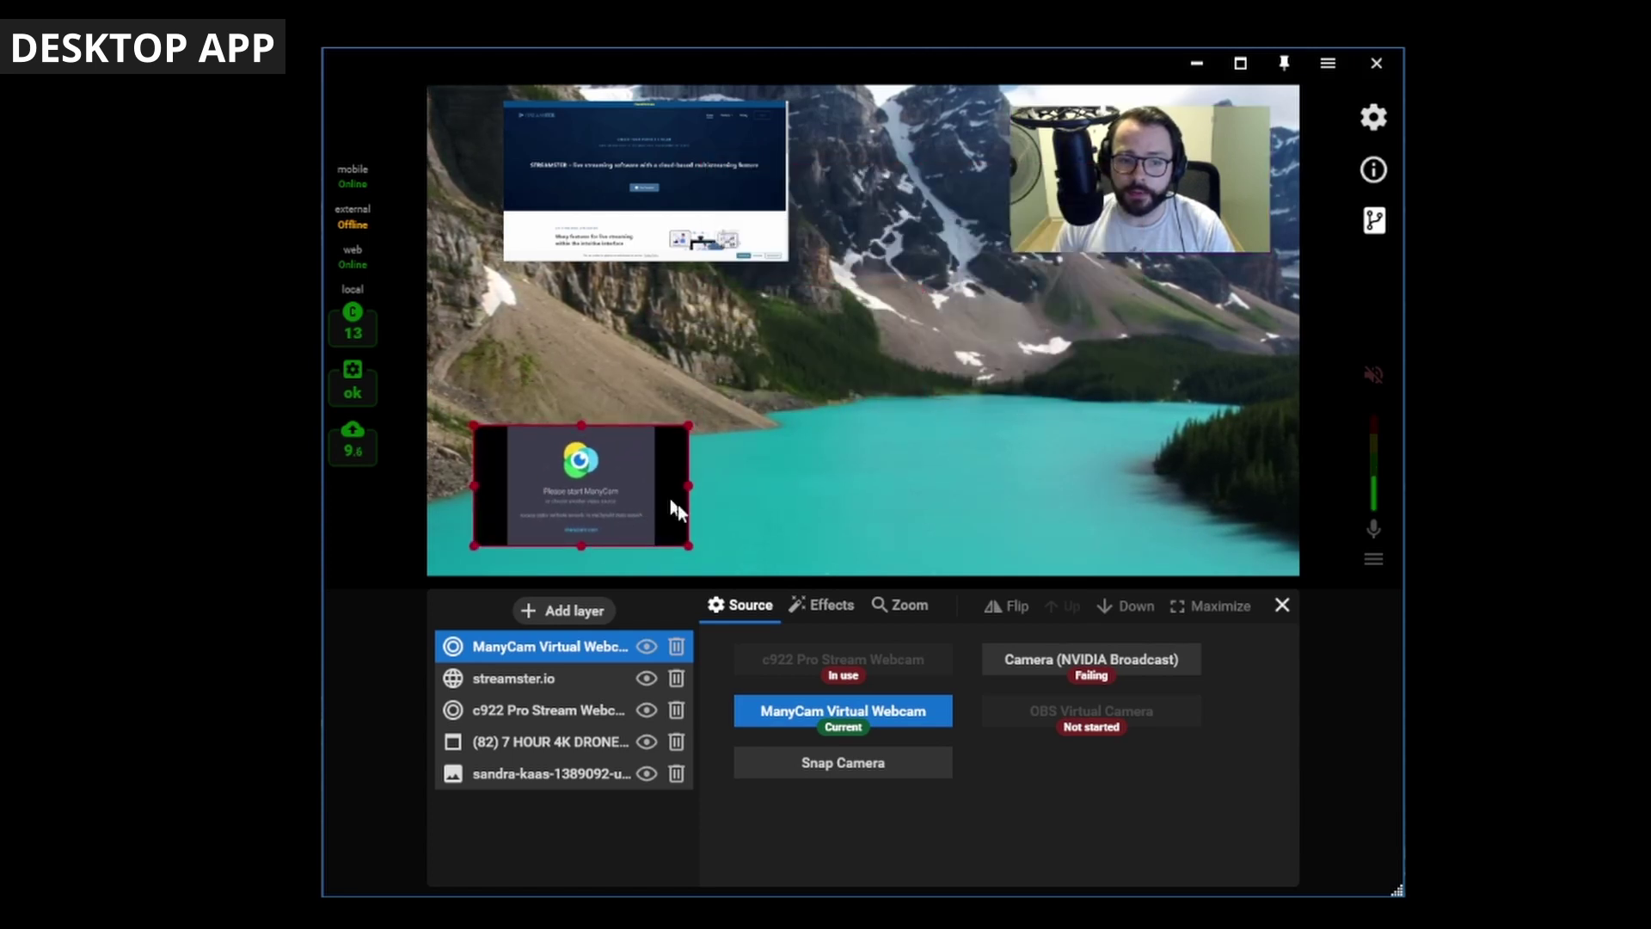
# Switch the ManyCam layer's source to Snap Camera and move it to the scene's lower-right corner
pyautogui.click(843, 762)
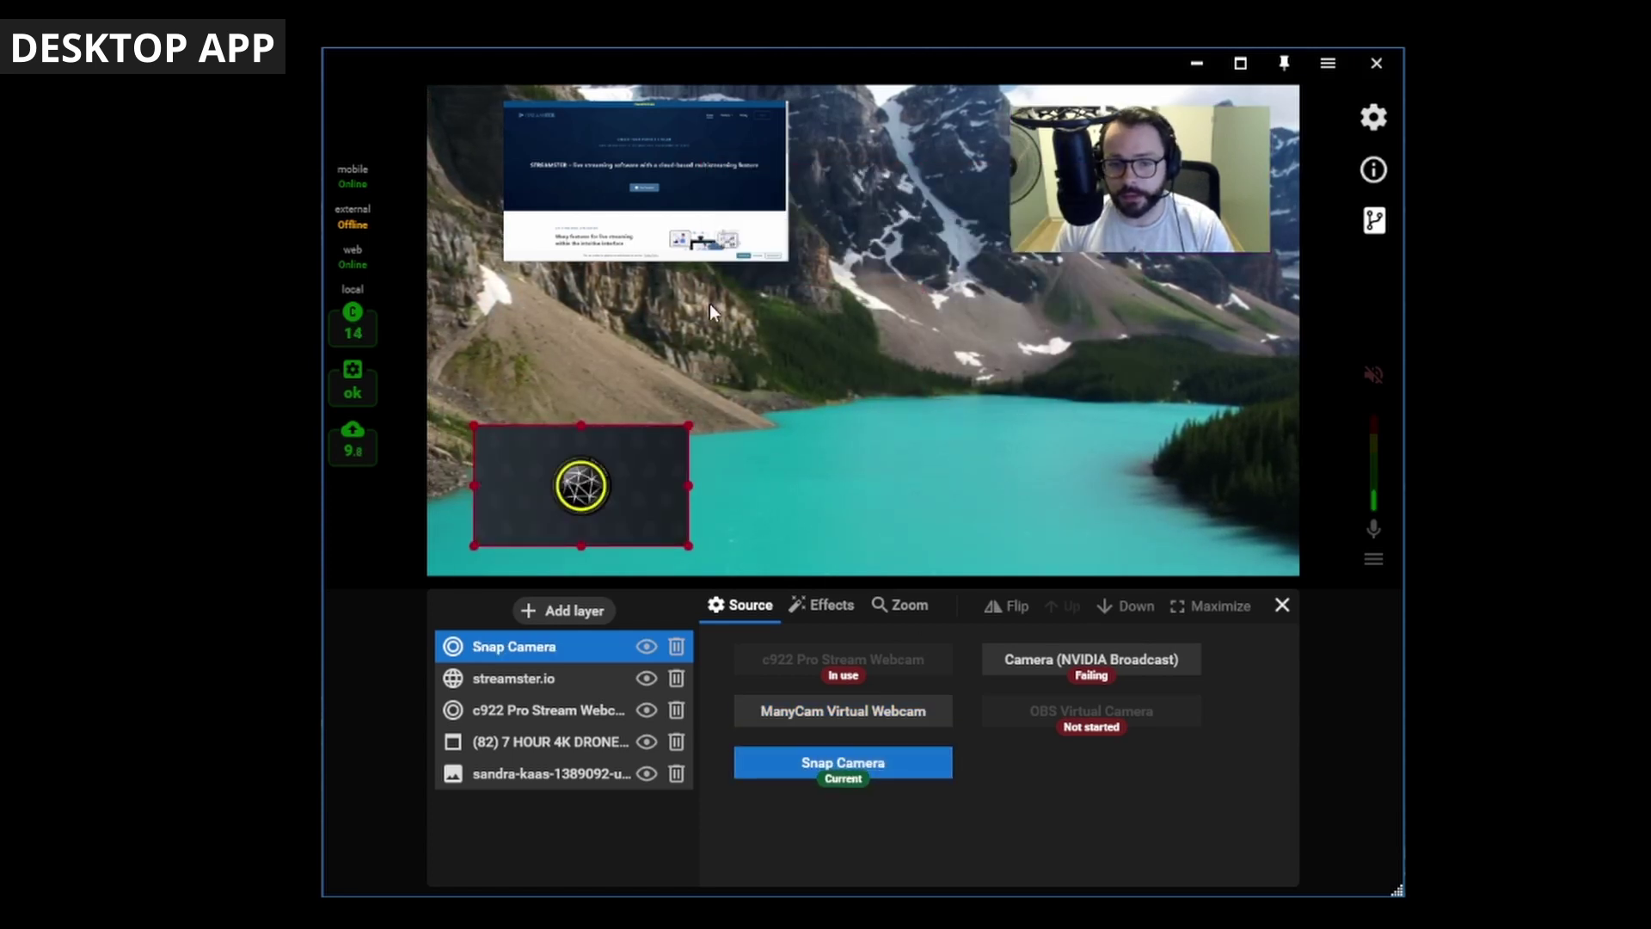
pyautogui.moveTo(702, 476); pyautogui.dragTo(1239, 473)
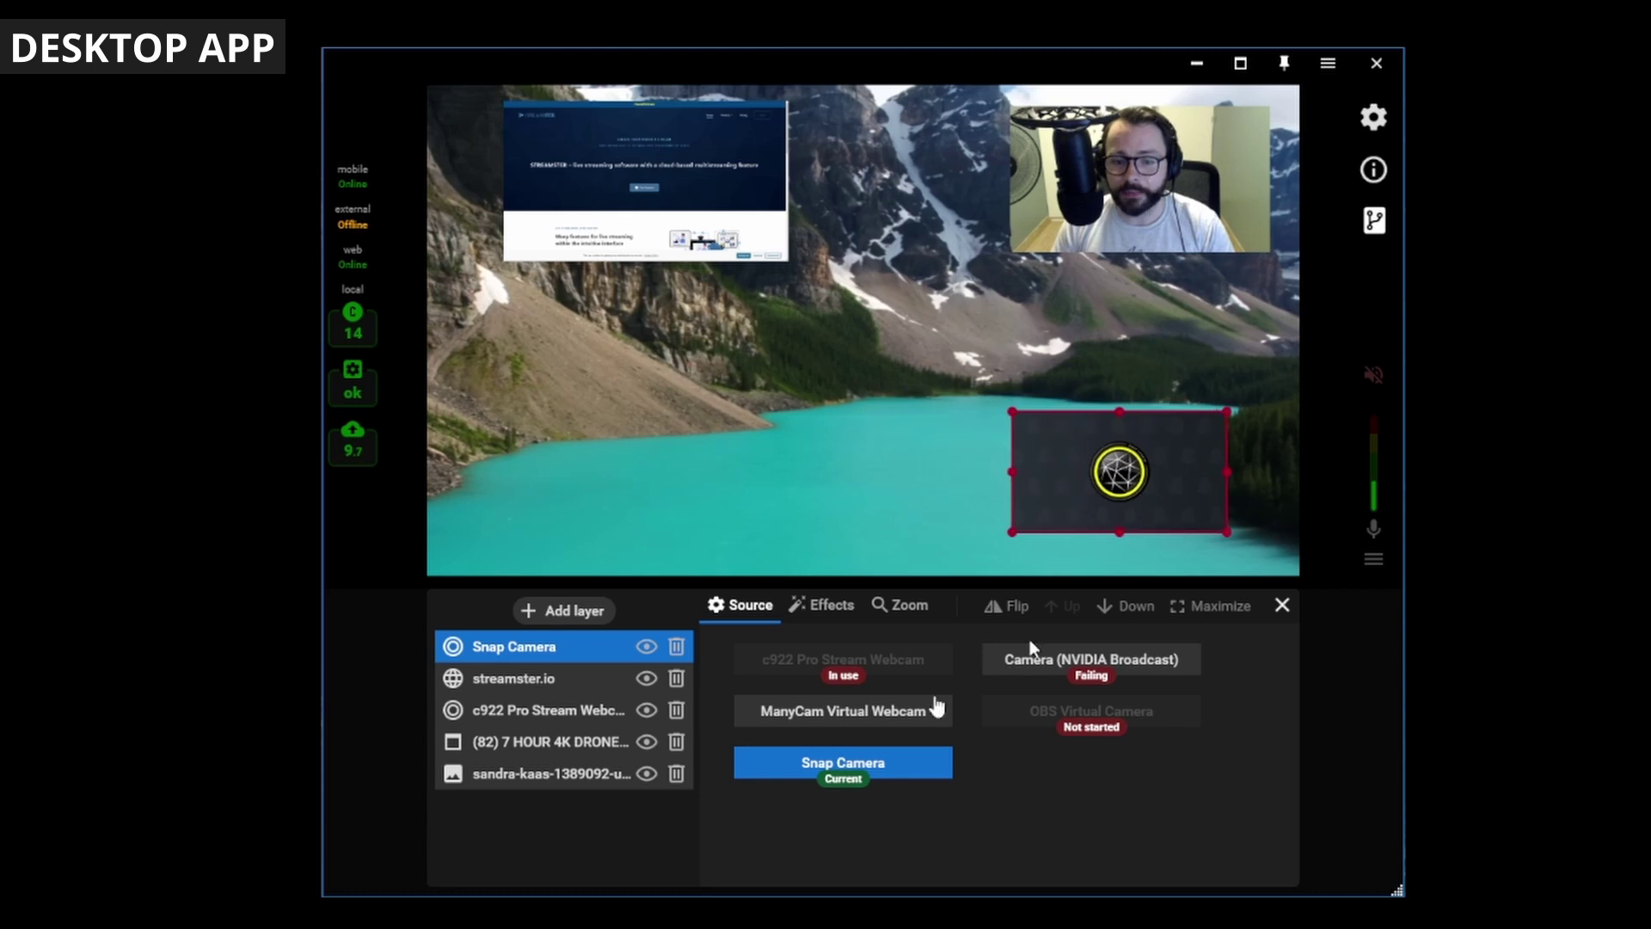
# Add another ManyCam Virtual Webcam layer and place it in the scene's lower-left corner
pyautogui.click(559, 612)
pyautogui.click(796, 650)
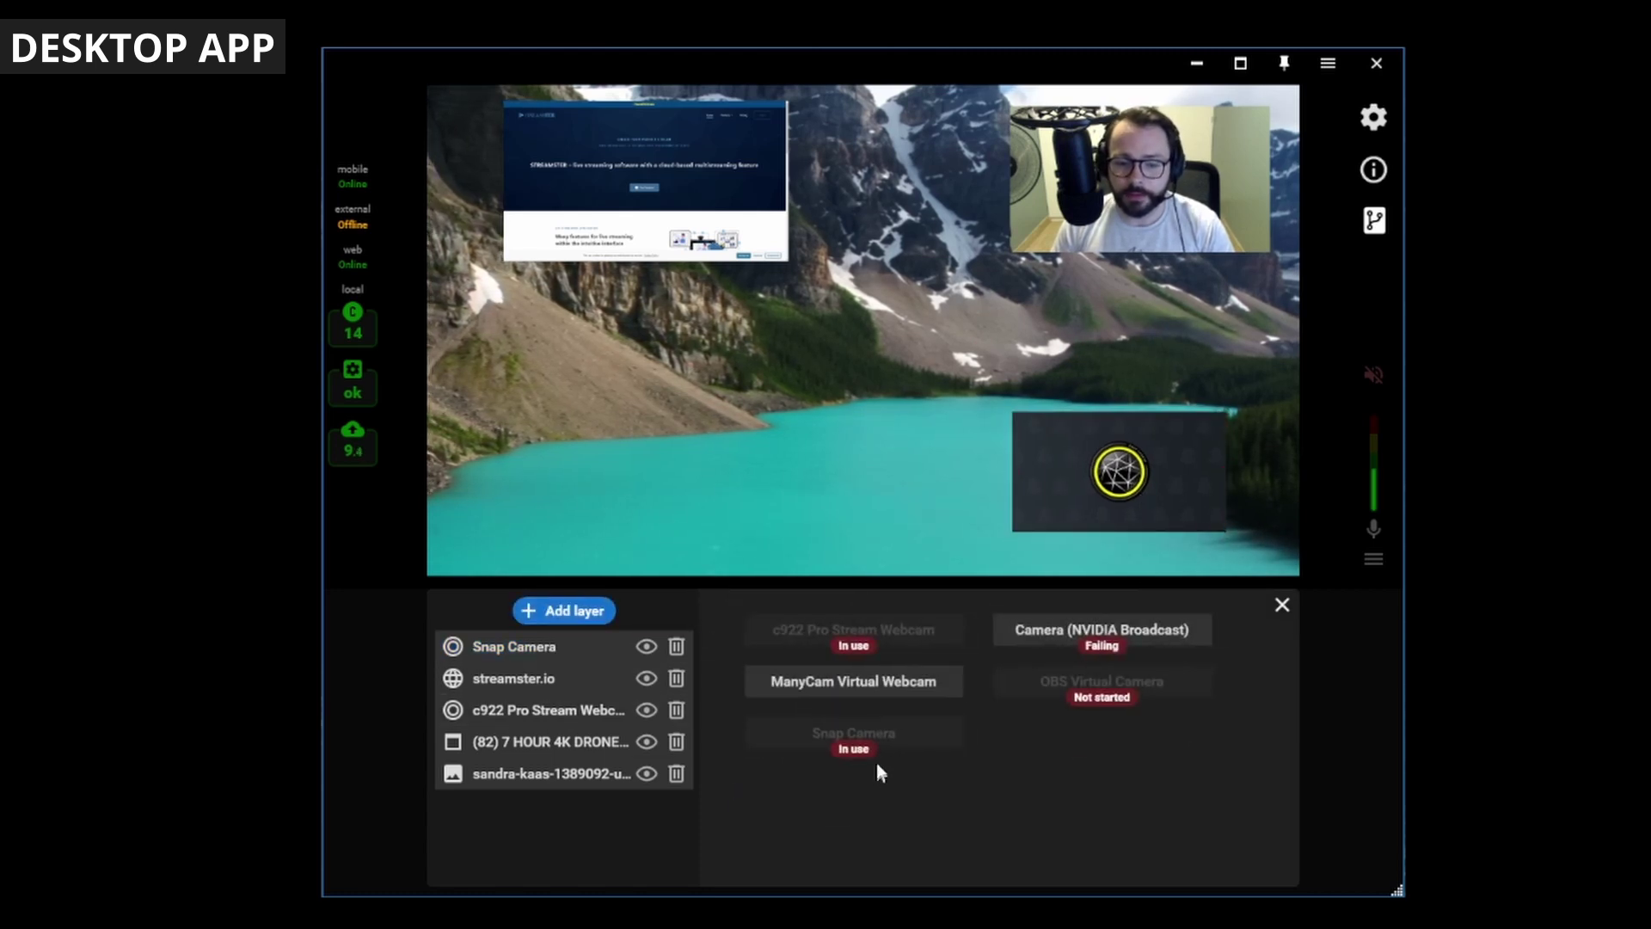
pyautogui.click(882, 683)
# Select the drone film window capture layer and toggle its Capture cursor option on and off
pyautogui.click(996, 306)
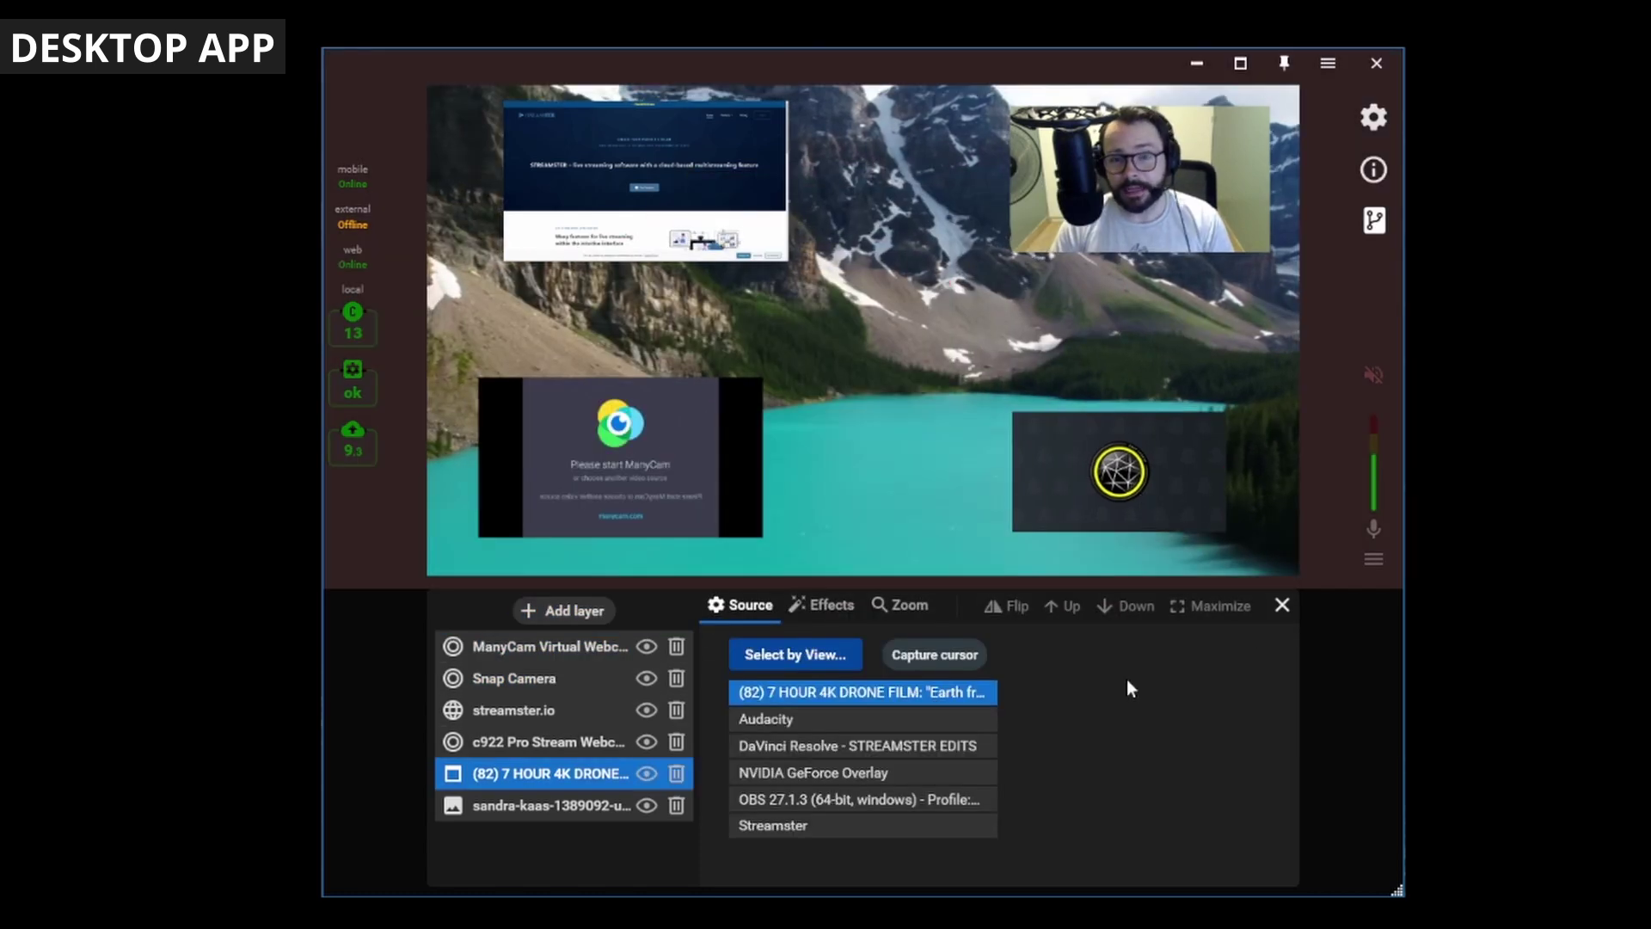
pyautogui.click(927, 663)
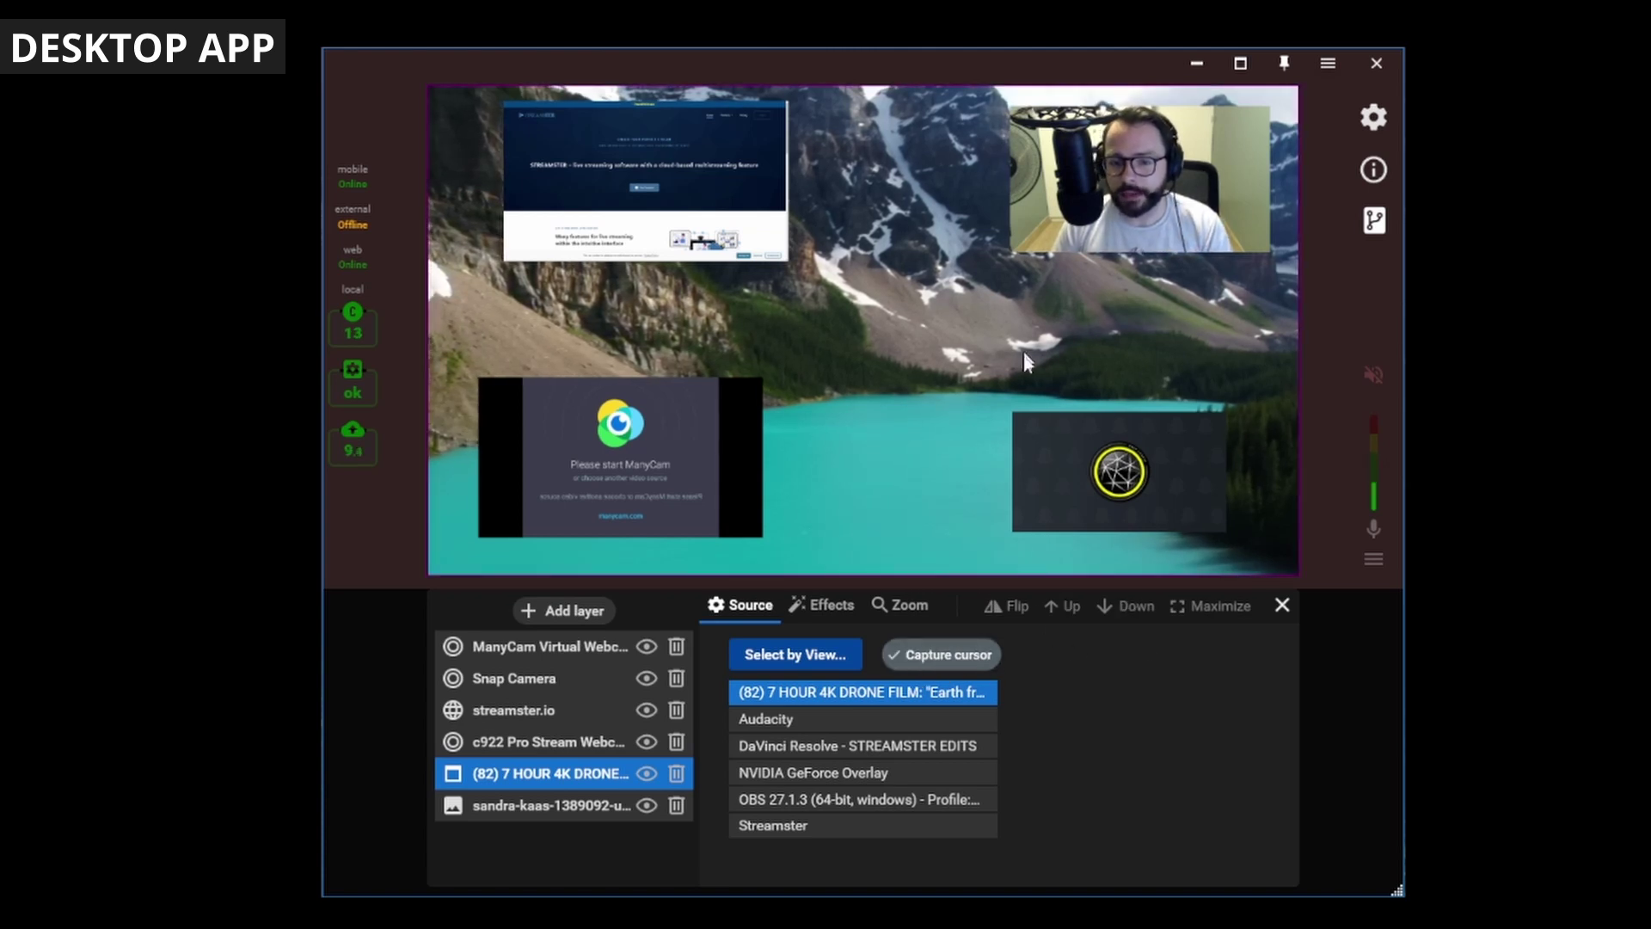
pyautogui.click(965, 670)
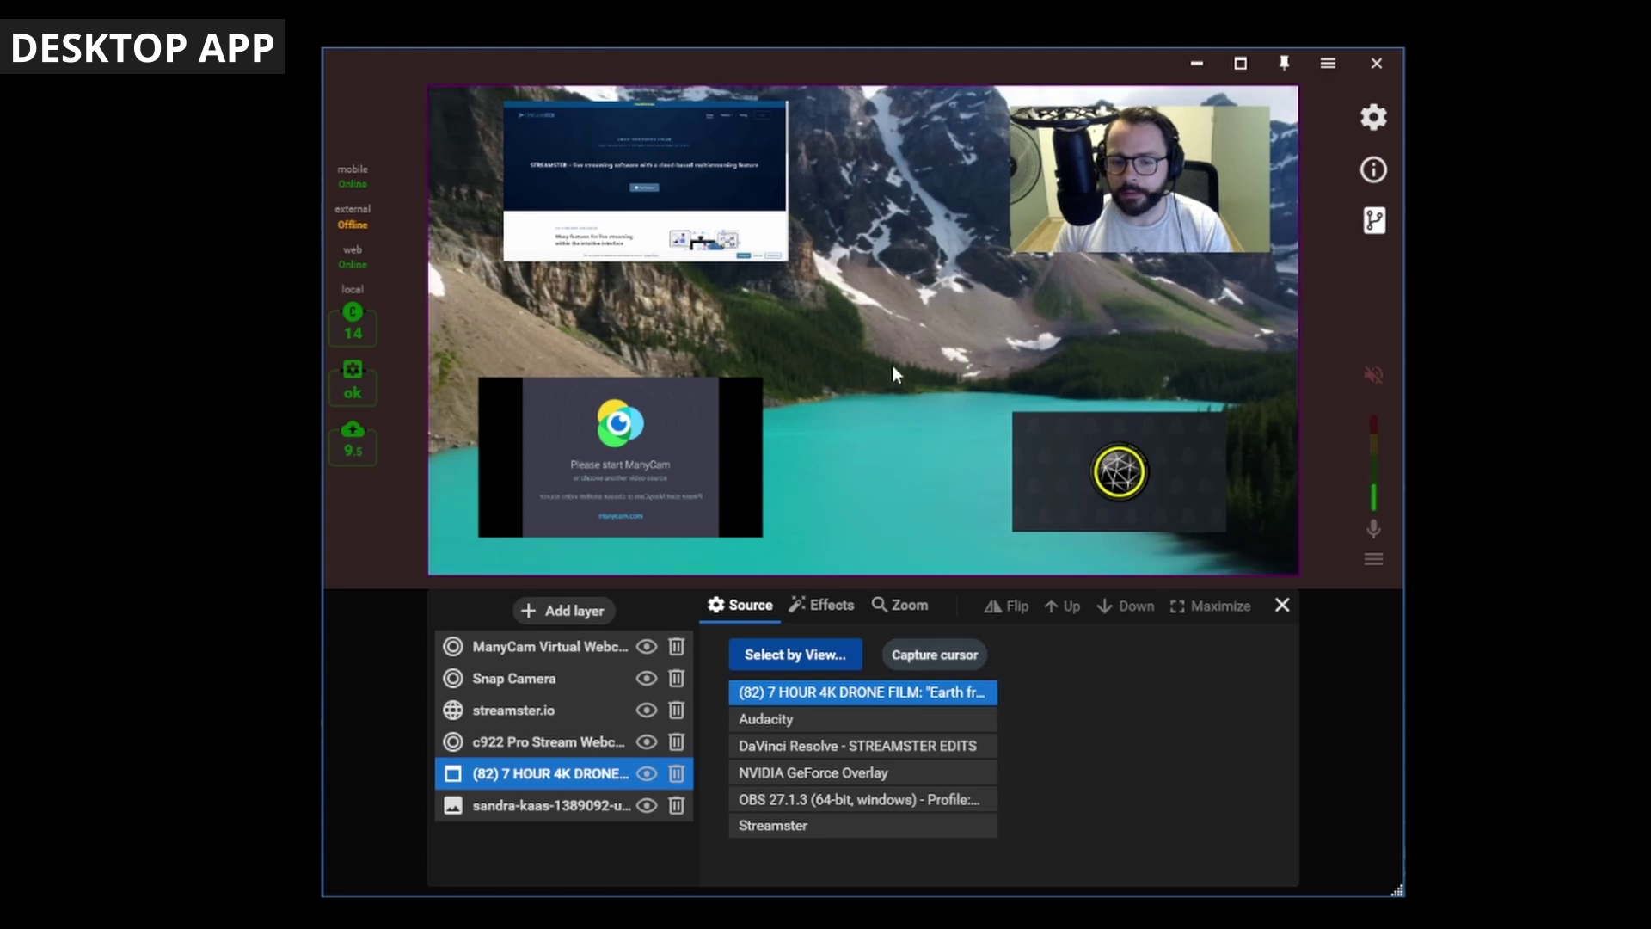
pyautogui.click(945, 663)
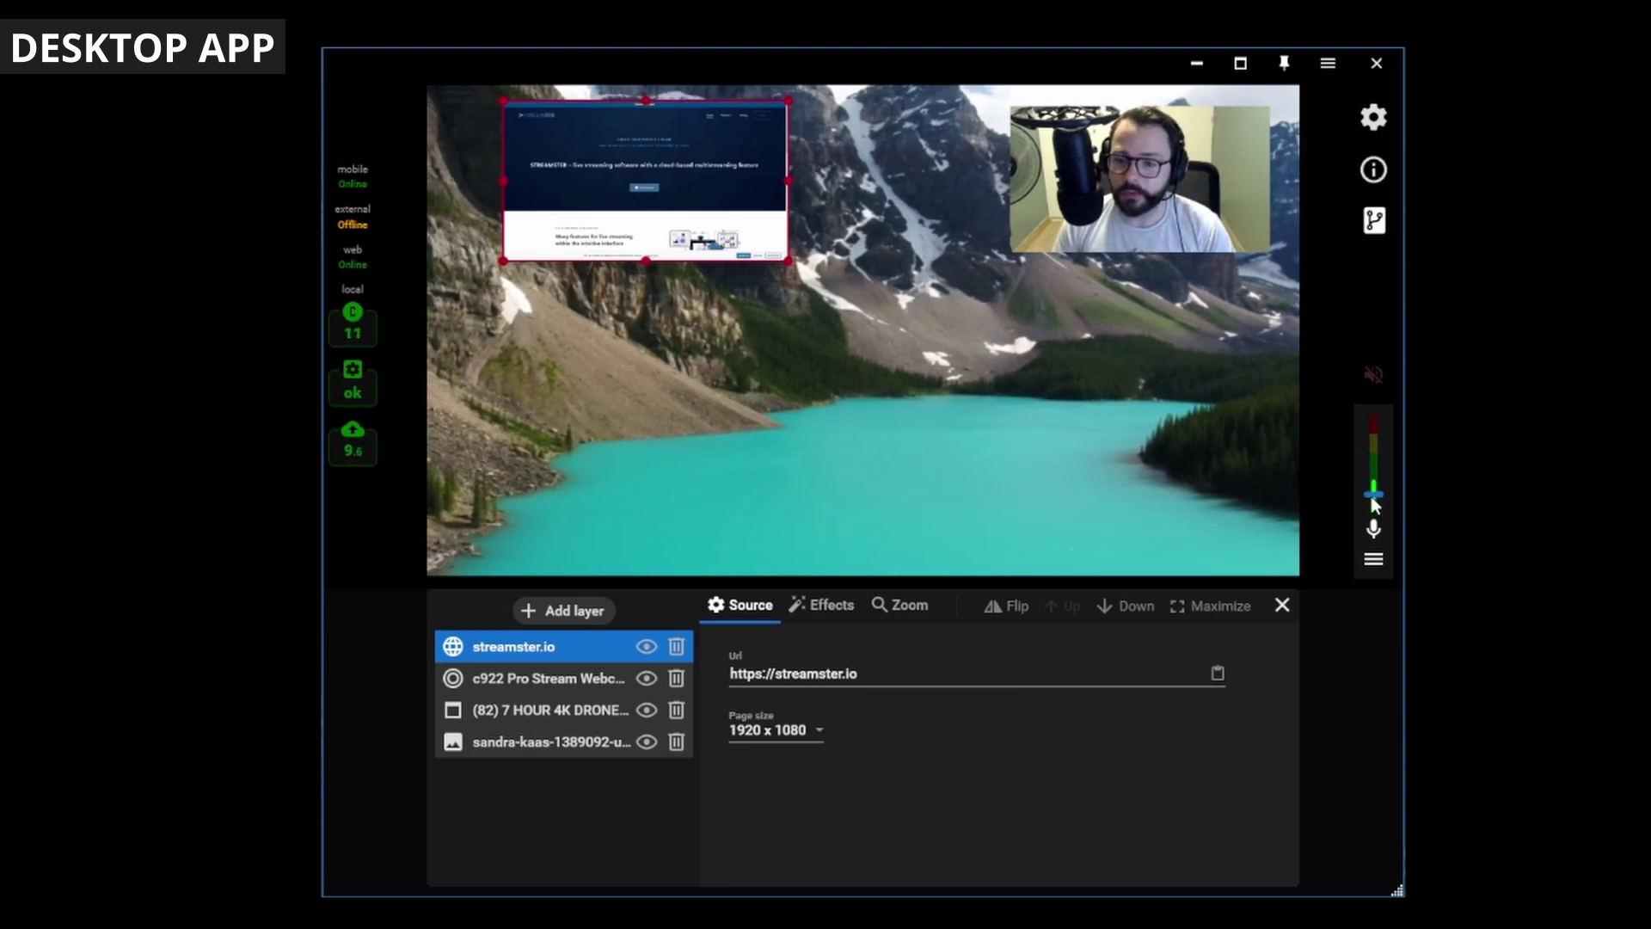
# Open the microphone's audio options and close the layer settings
pyautogui.click(1374, 559)
pyautogui.click(1373, 611)
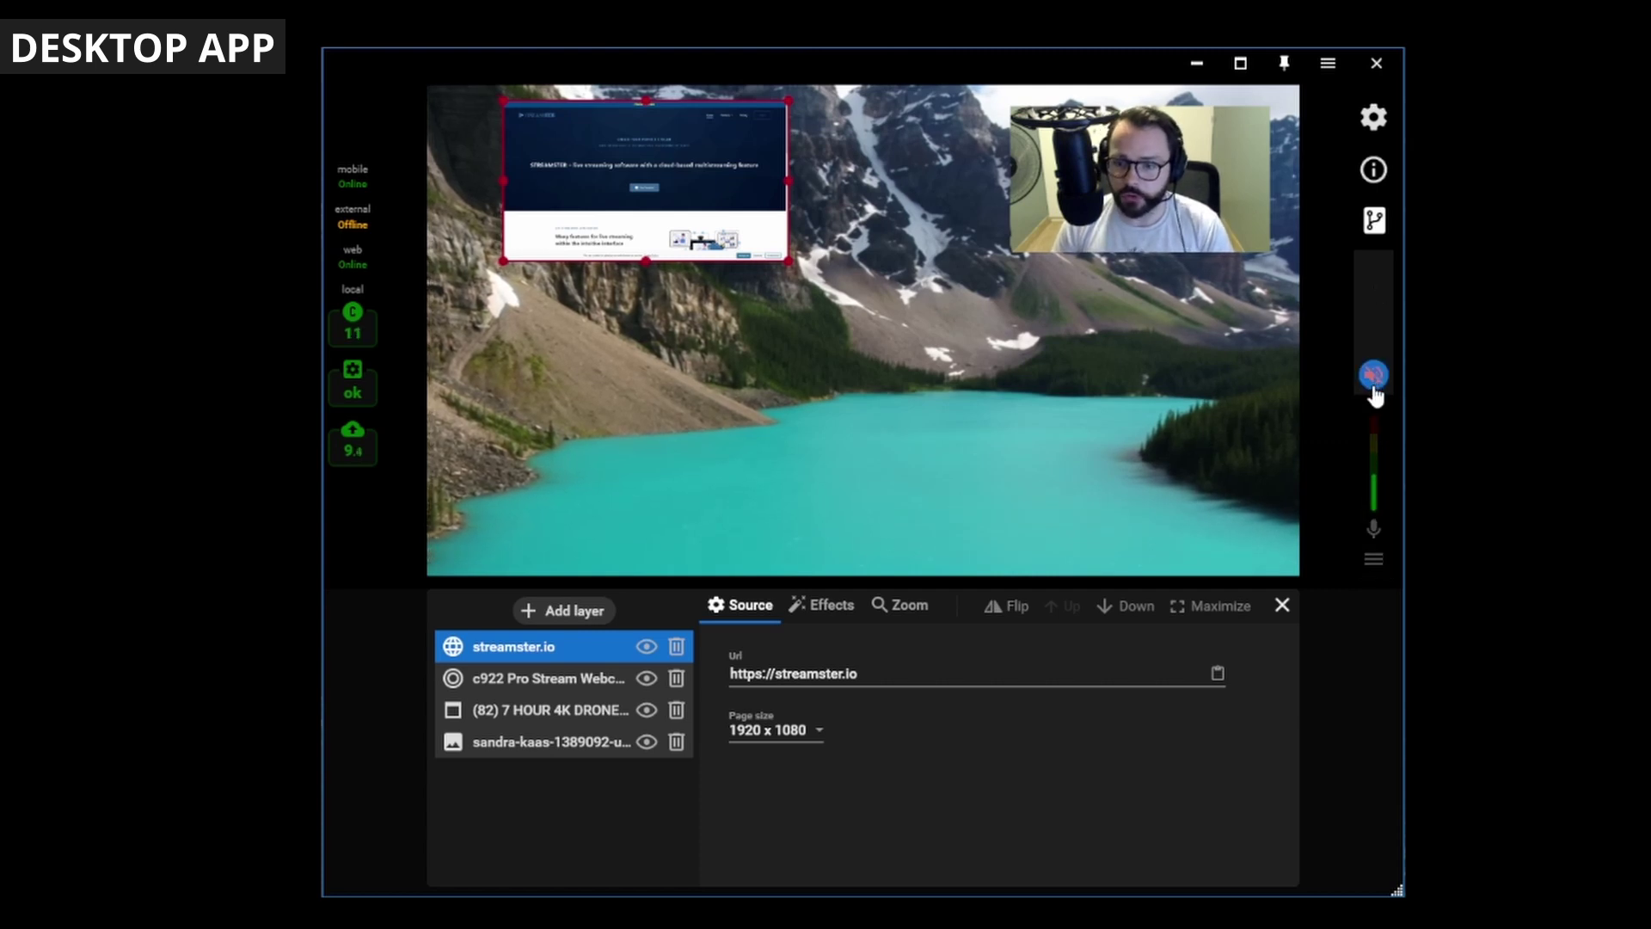
pyautogui.click(1282, 606)
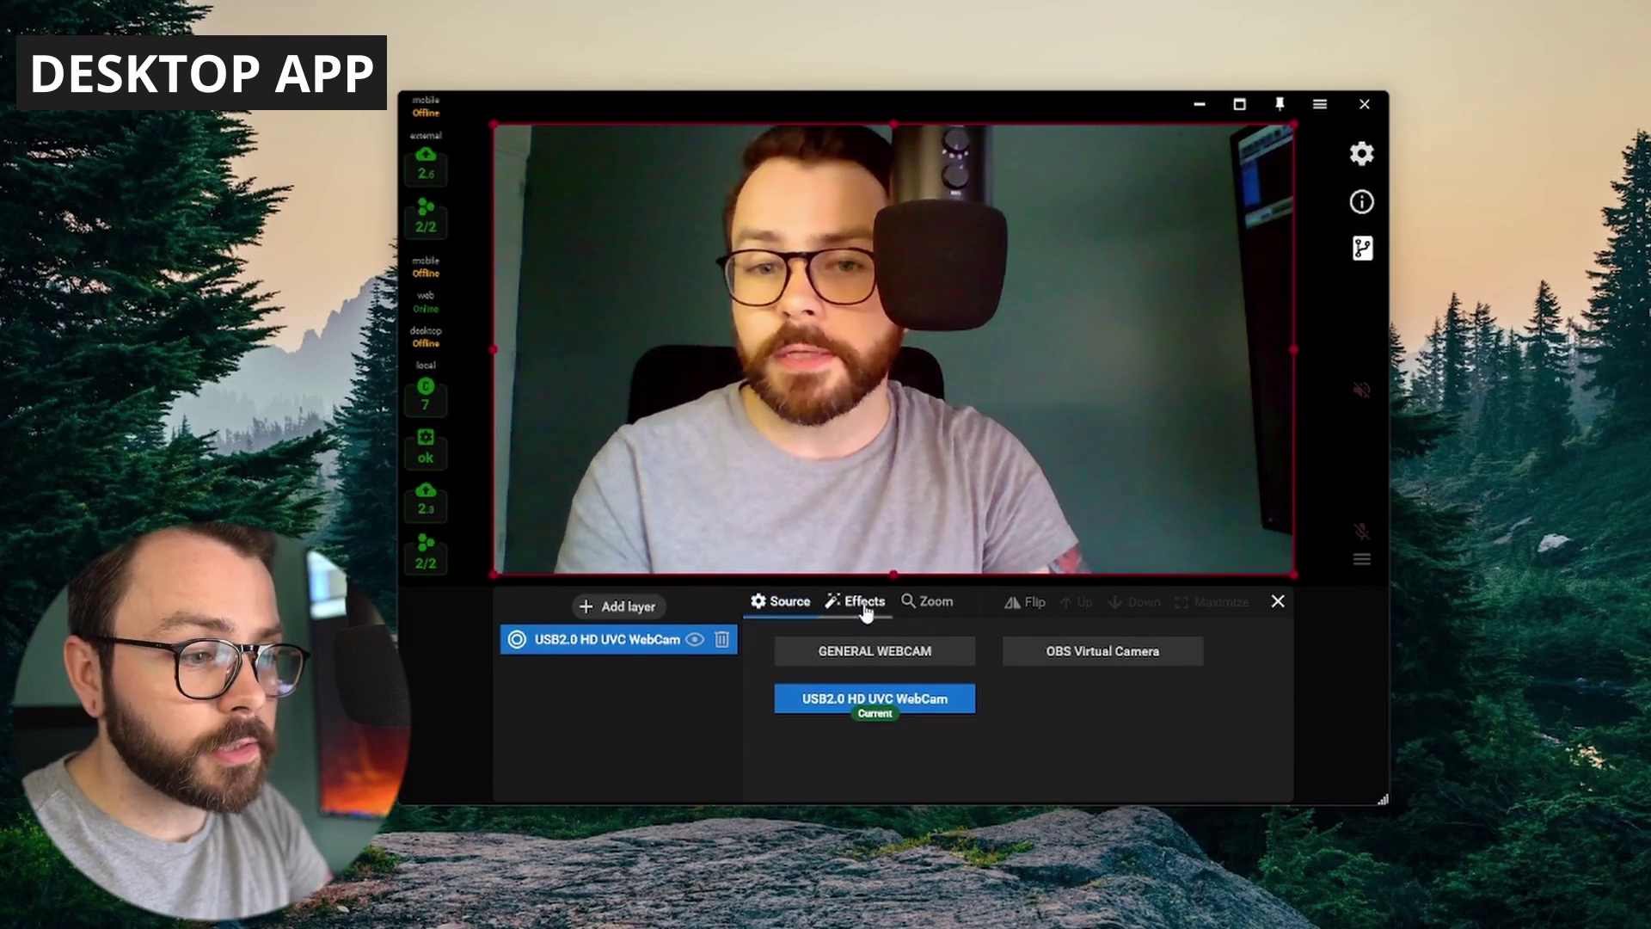
# Try the Brightness effect on the USB2.0 HD UVC WebCam layer at different levels and remove it
pyautogui.click(864, 607)
pyautogui.click(996, 653)
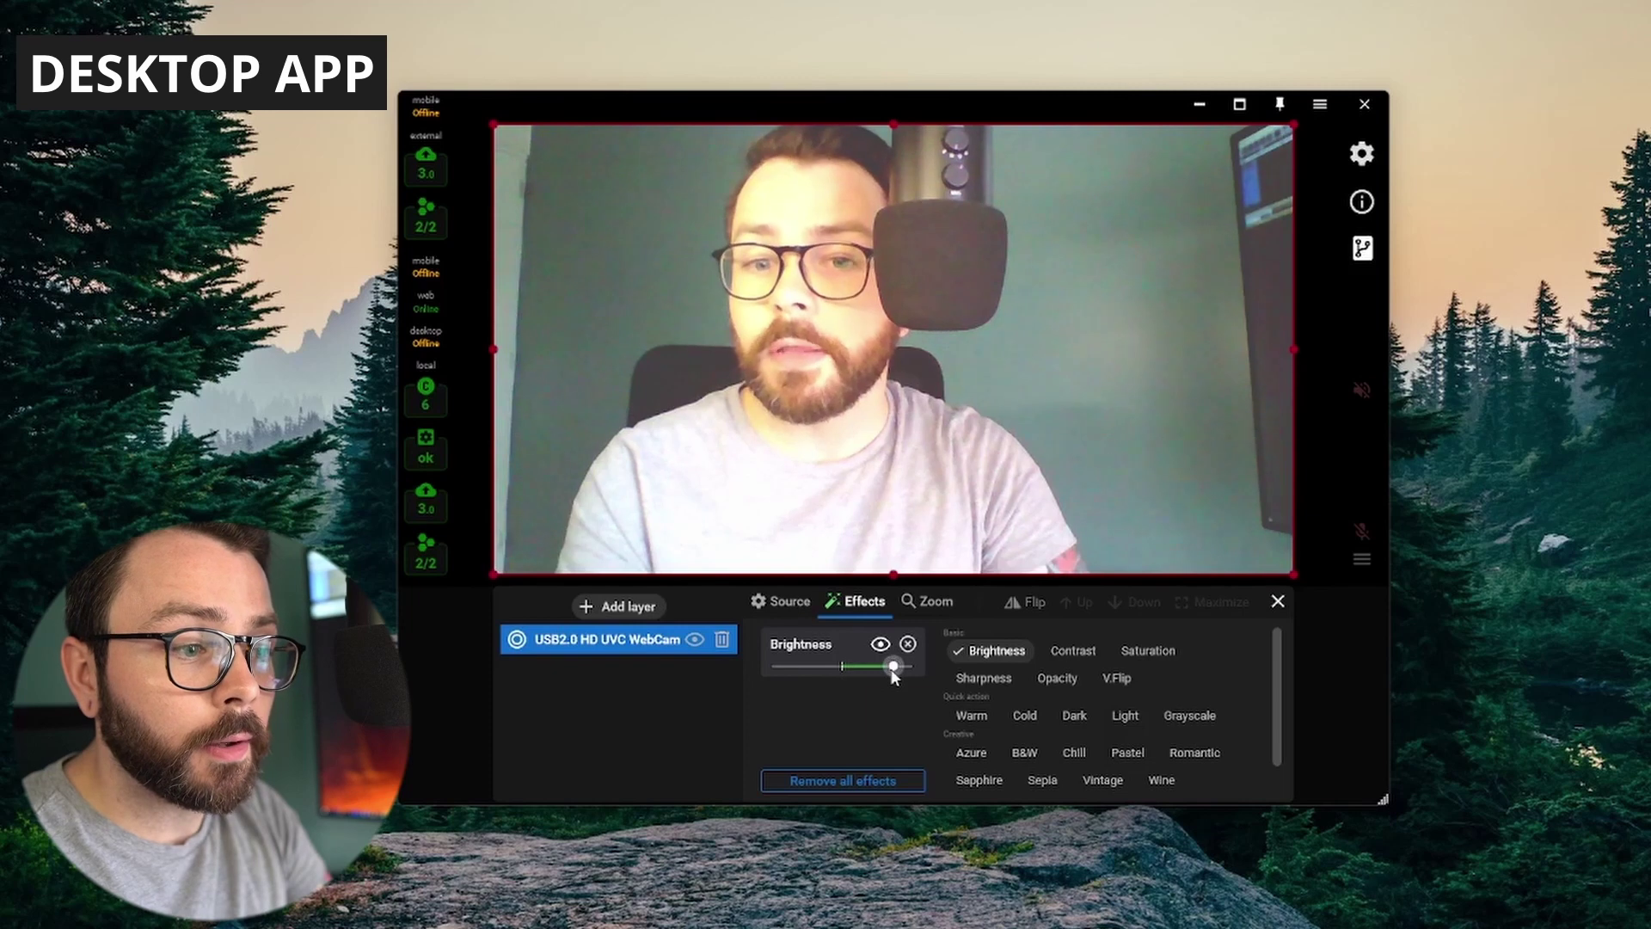
pyautogui.moveTo(892, 677); pyautogui.dragTo(773, 671)
pyautogui.click(989, 651)
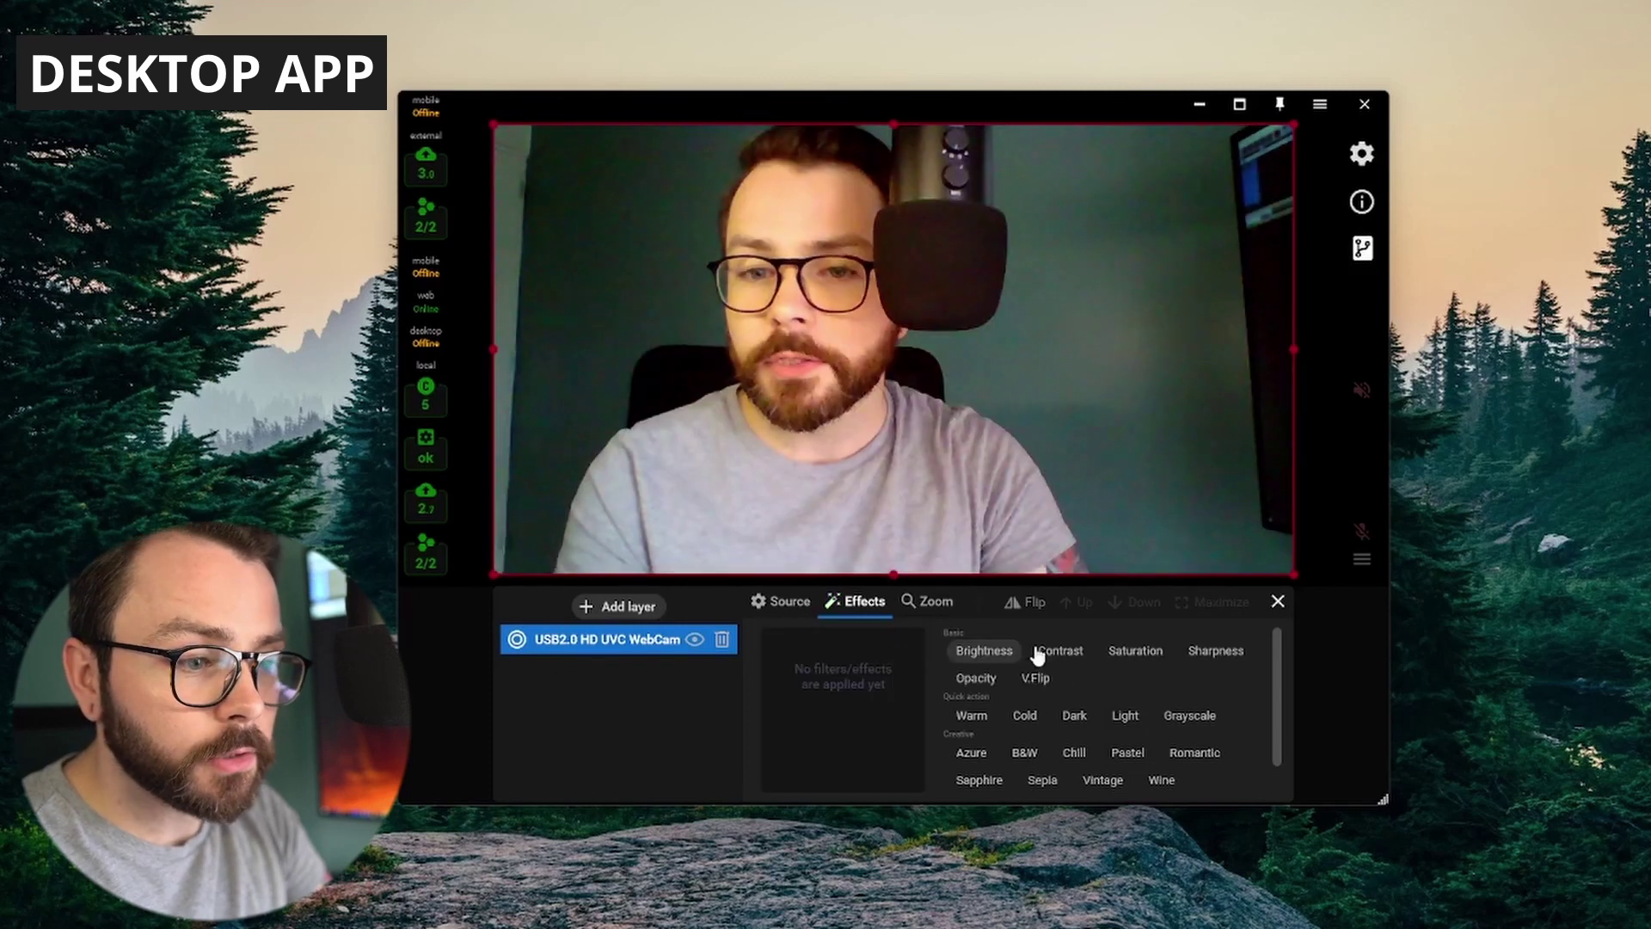
# Try the Contrast, Cold and Warm effects on the webcam layer and remove them
pyautogui.click(1045, 653)
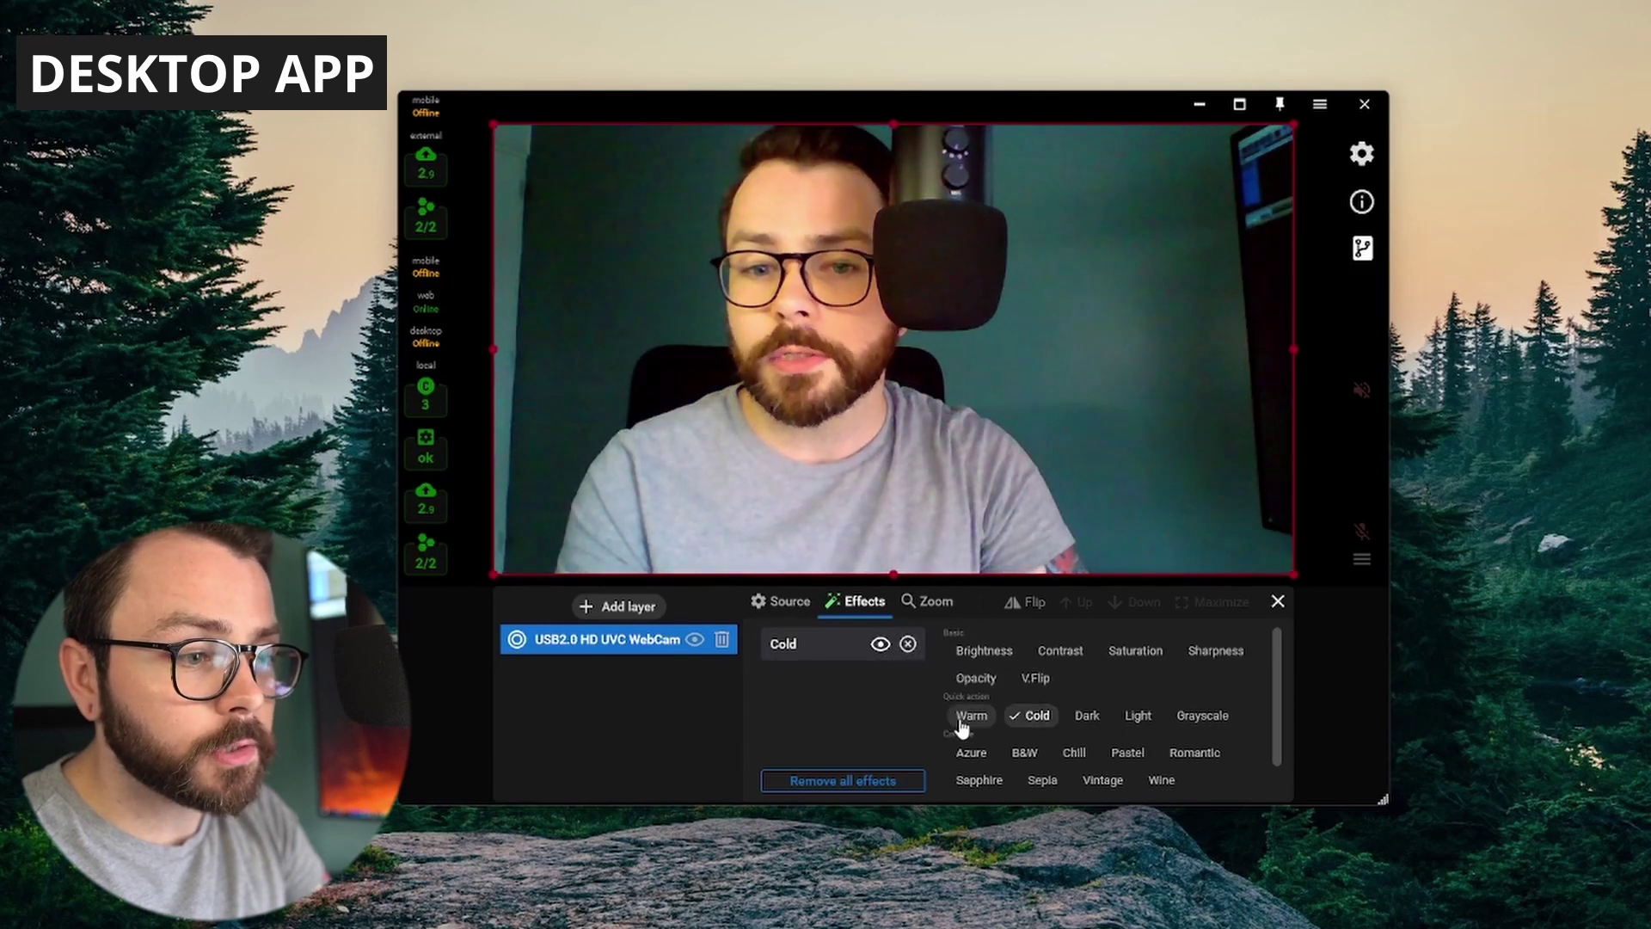
pyautogui.click(970, 717)
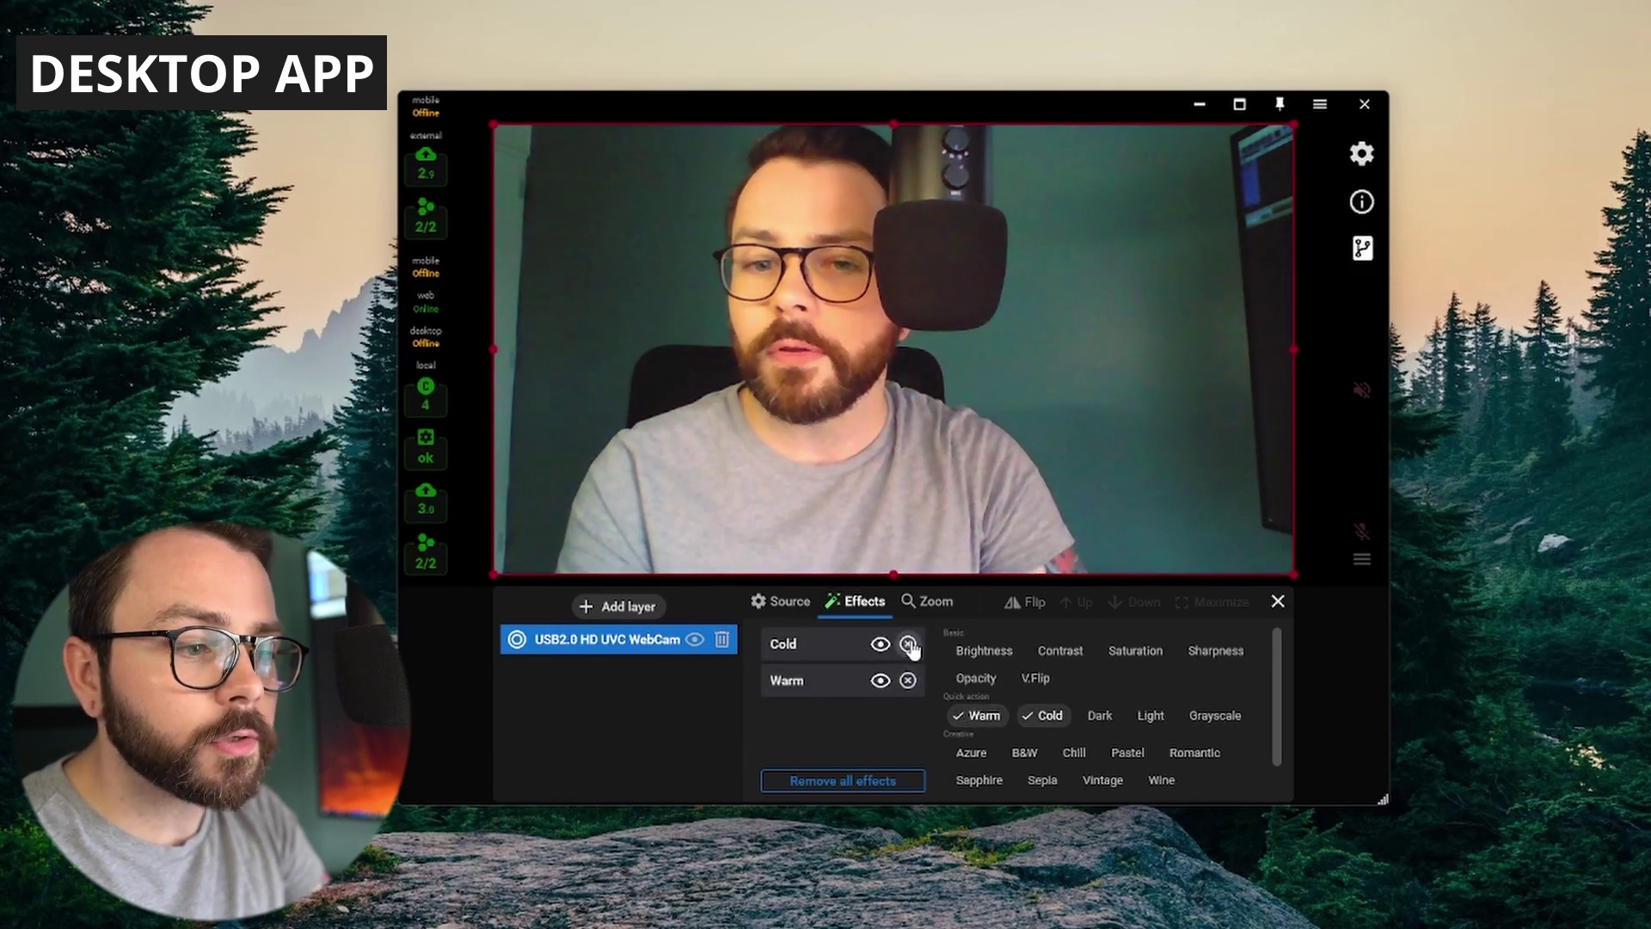
pyautogui.click(908, 646)
pyautogui.click(909, 646)
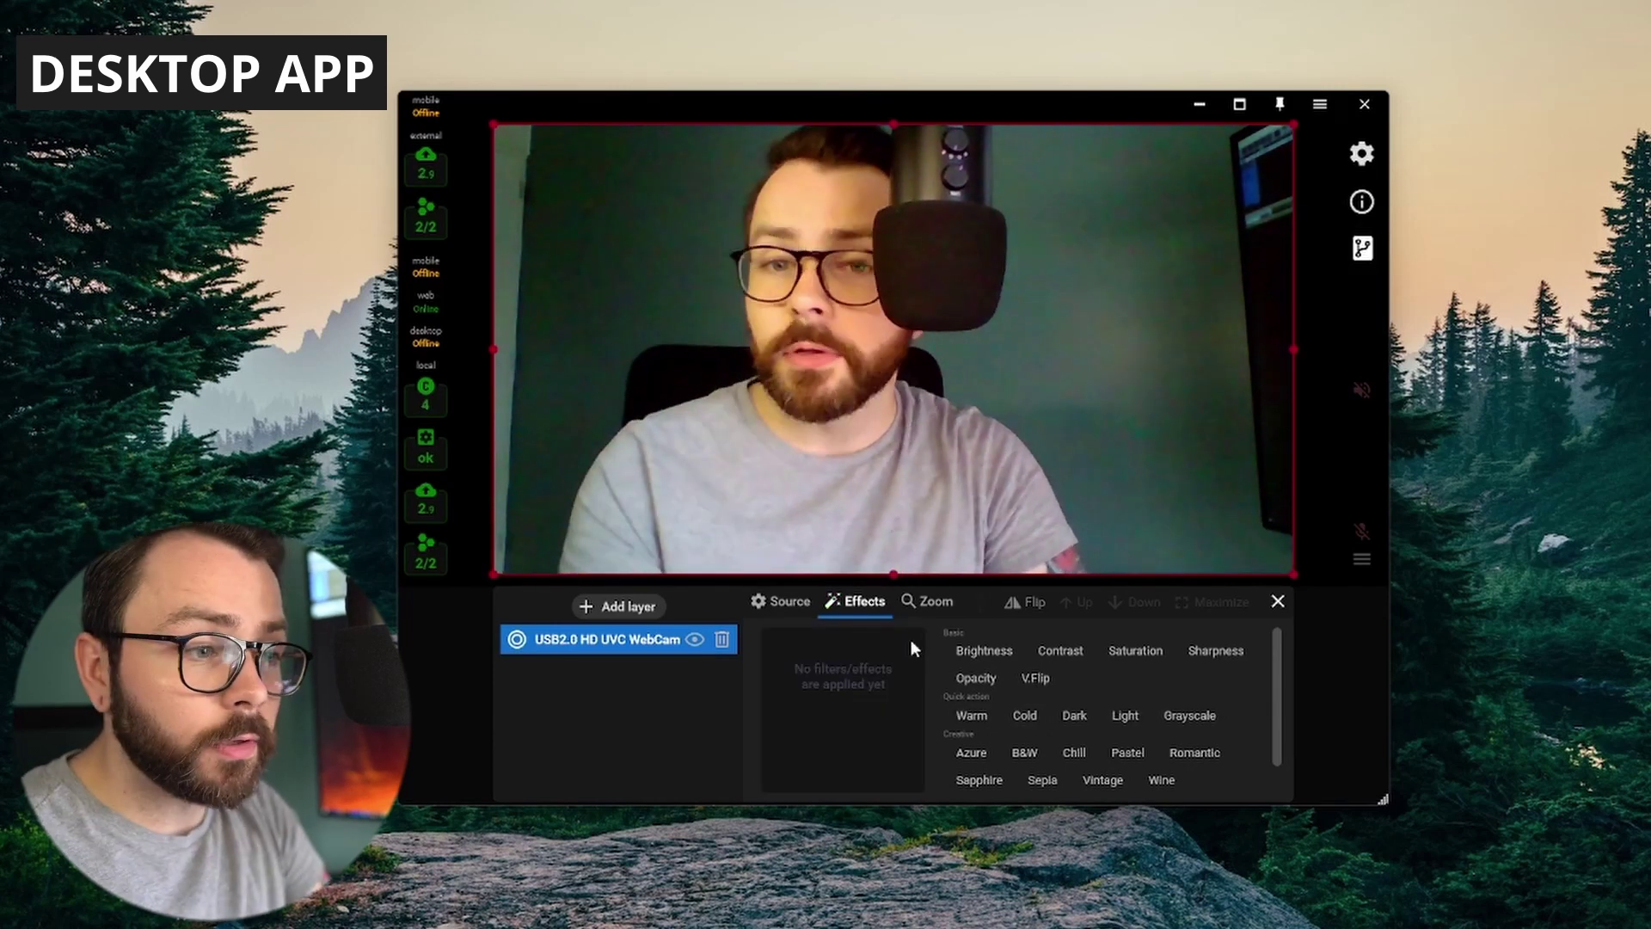
# Apply the creative Vintage effect to the webcam layer
pyautogui.scroll(-1, 993, 729)
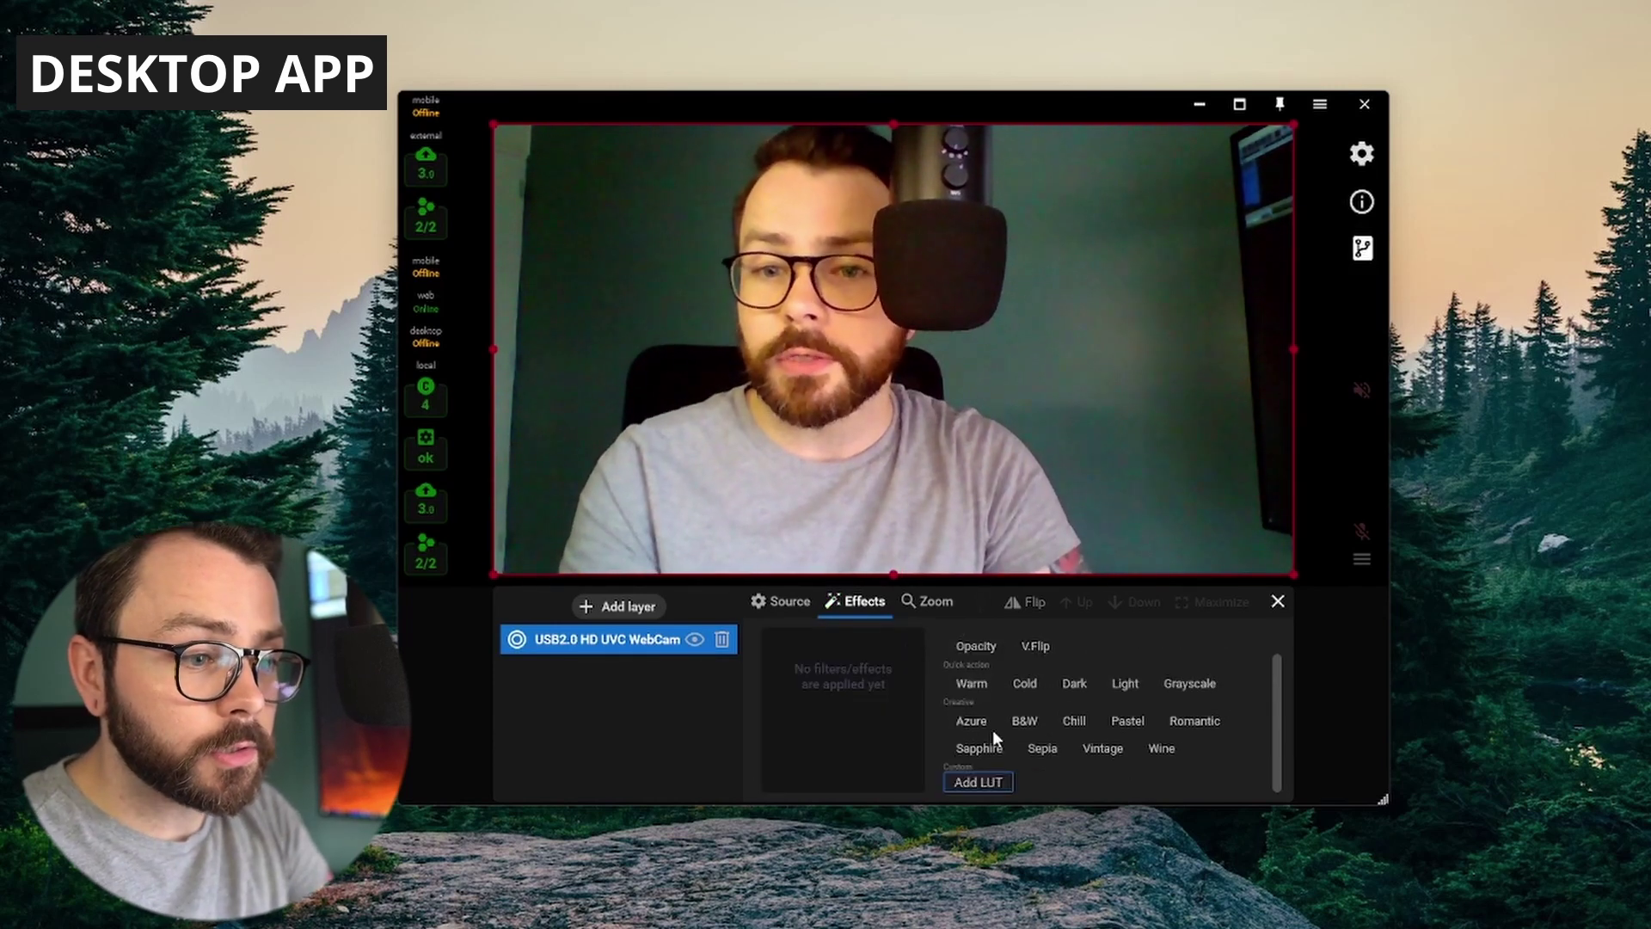
pyautogui.click(1103, 750)
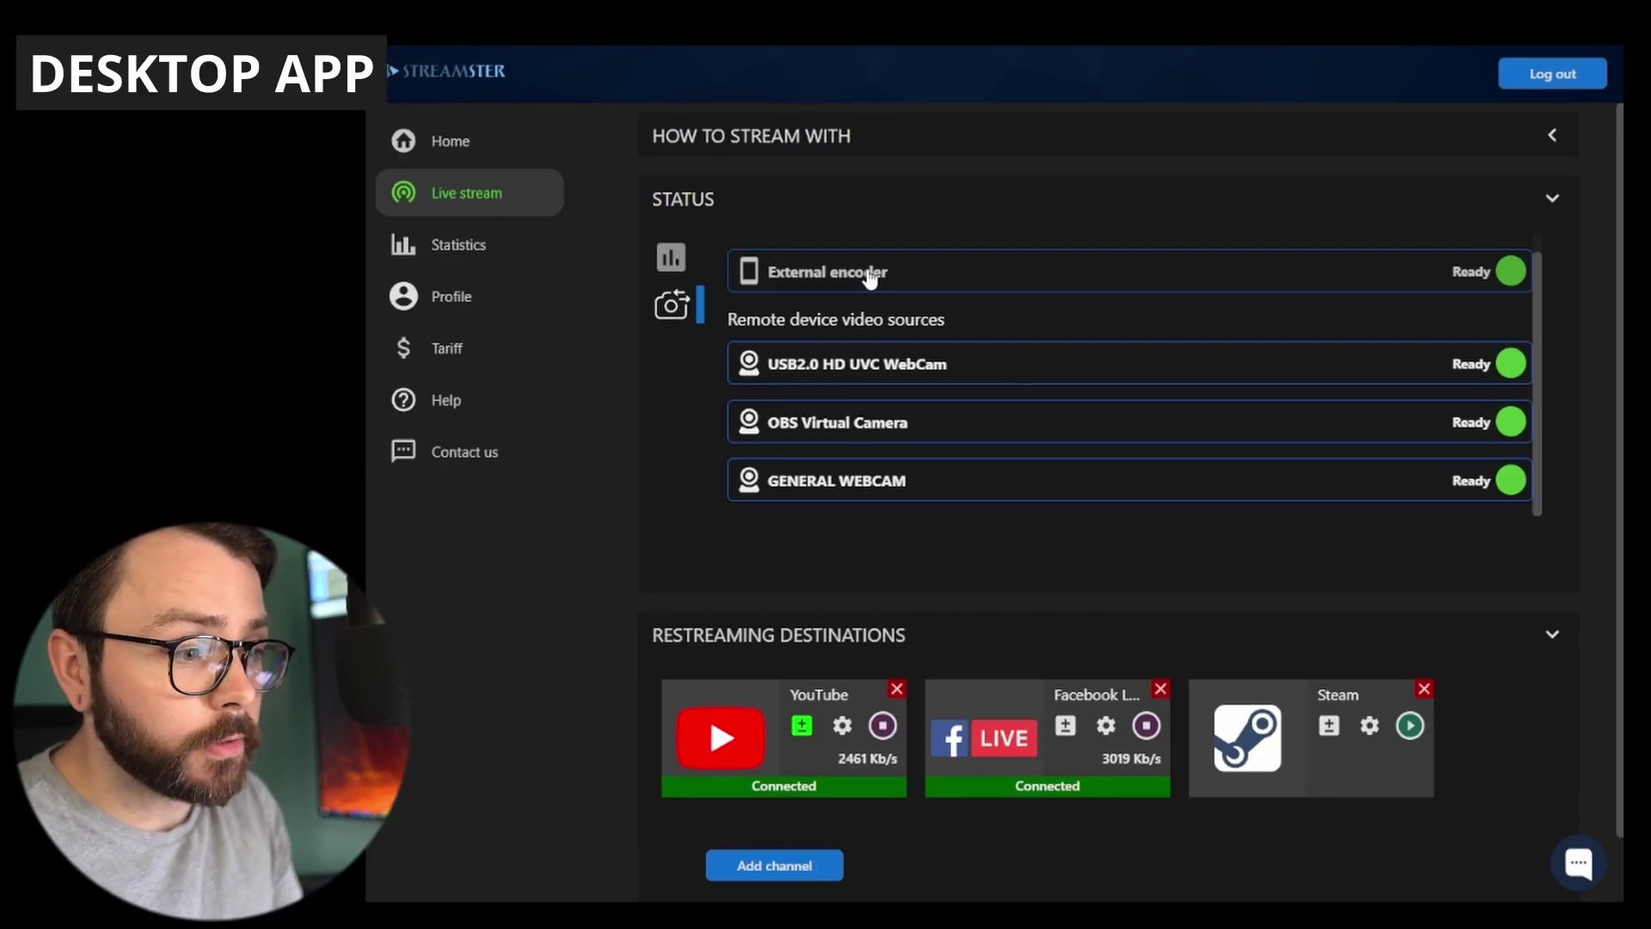
# Switch the live stream's video source to USB2.0 HD UVC WebCam, reposition the OBS window and minimize it
pyautogui.click(944, 371)
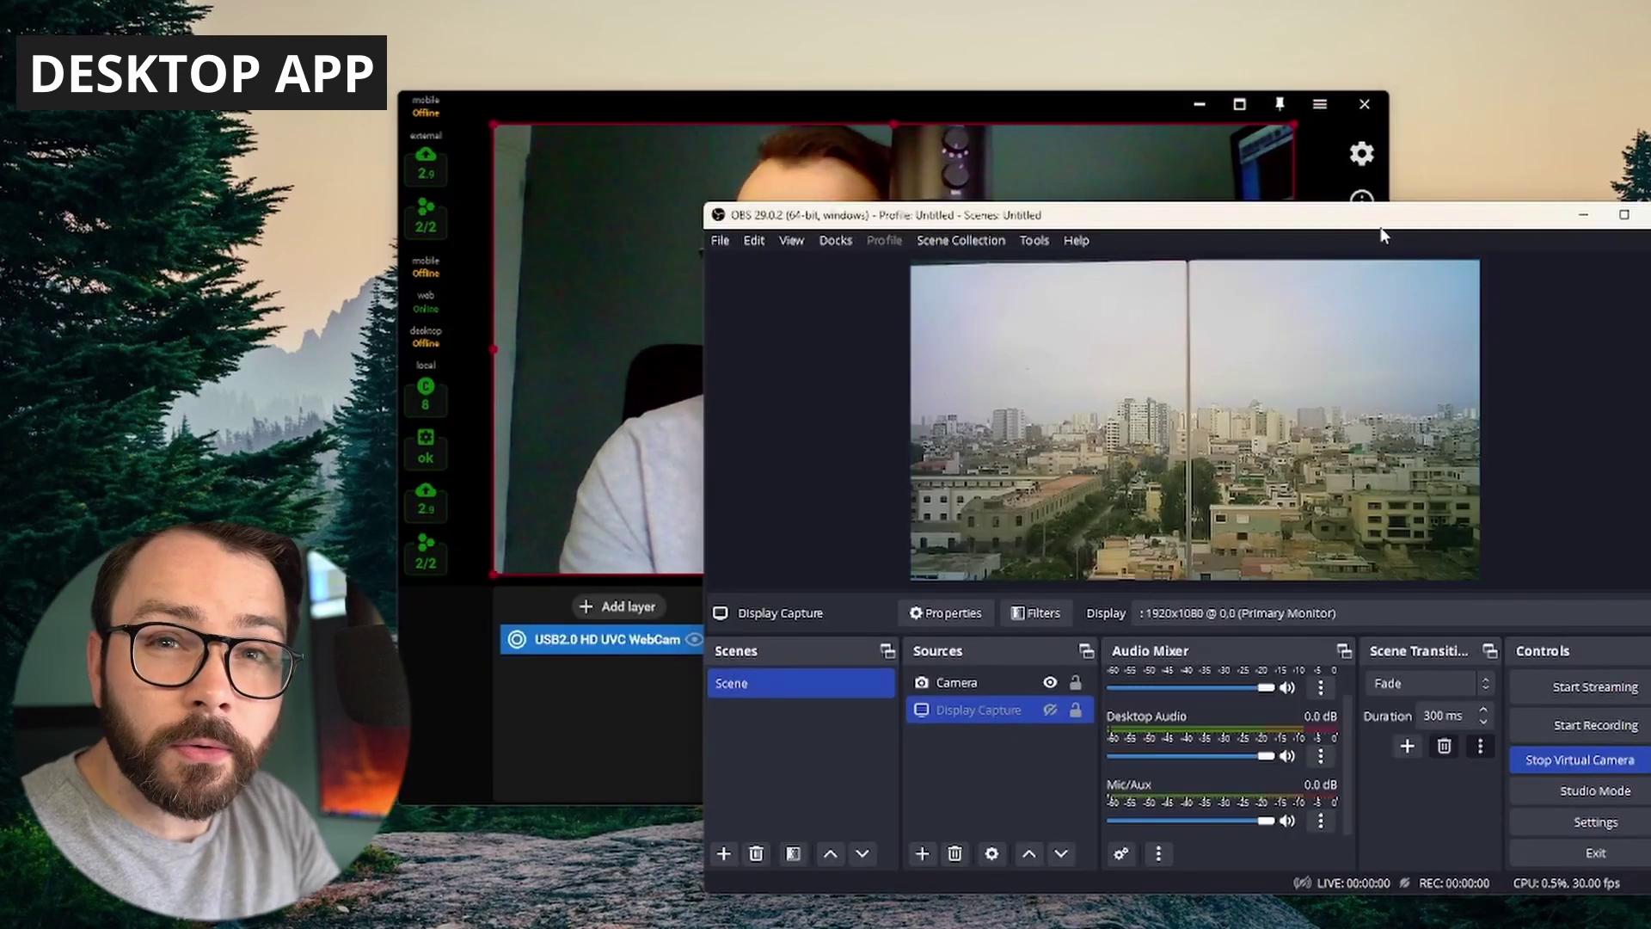
pyautogui.moveTo(1381, 234); pyautogui.dragTo(1519, 253)
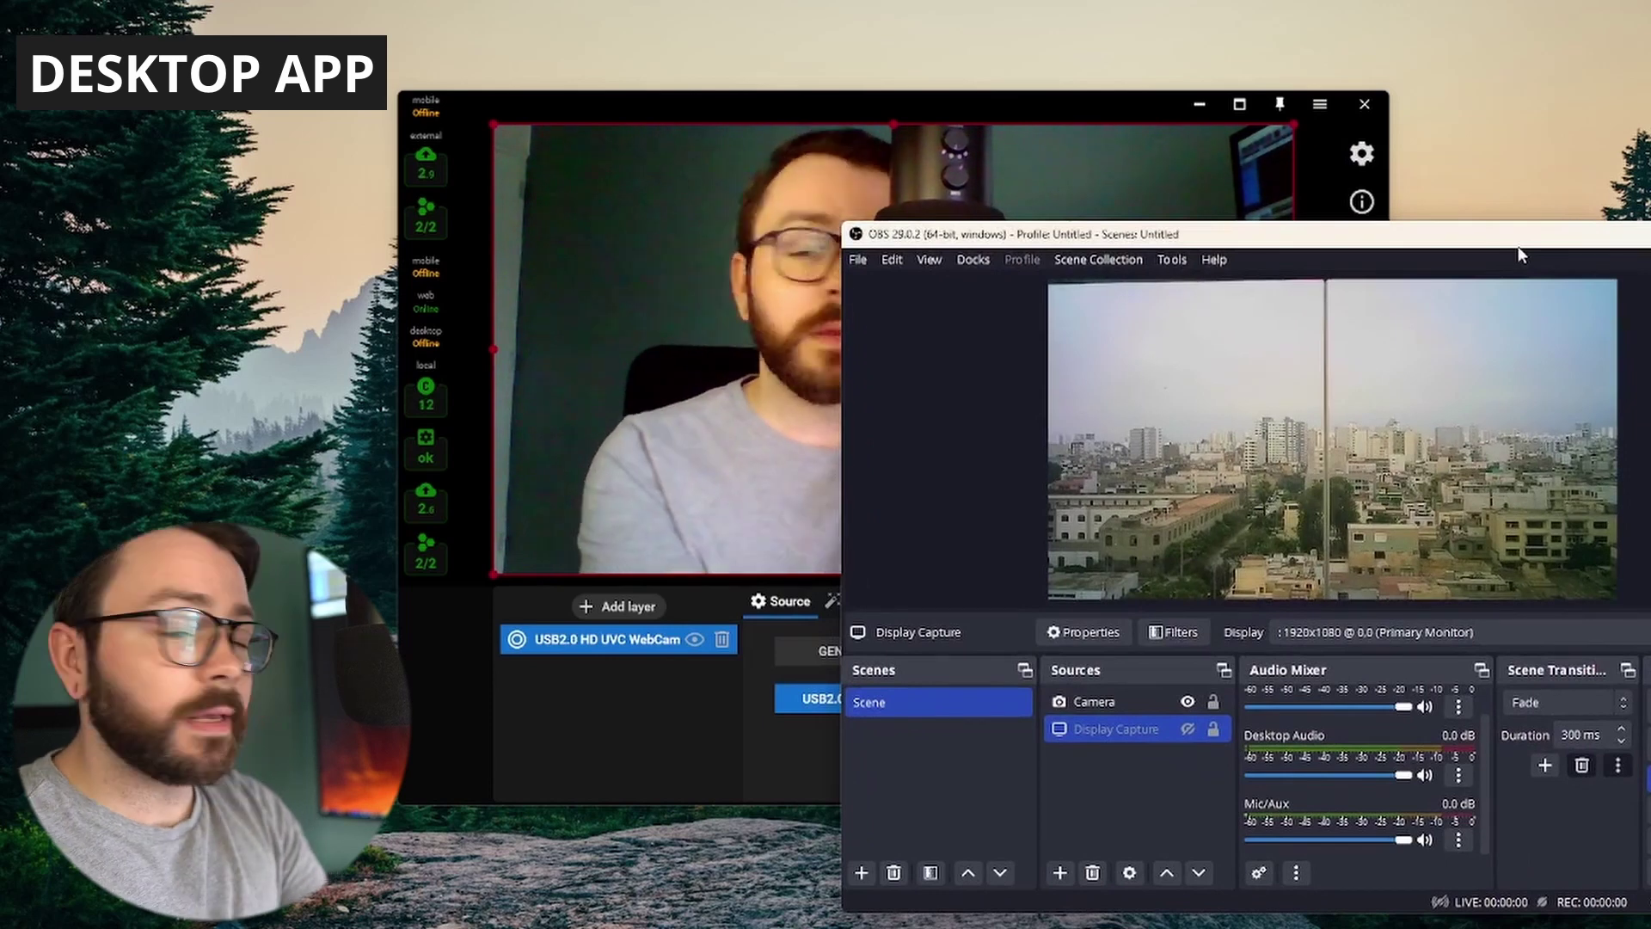
pyautogui.moveTo(1519, 253); pyautogui.dragTo(1340, 216)
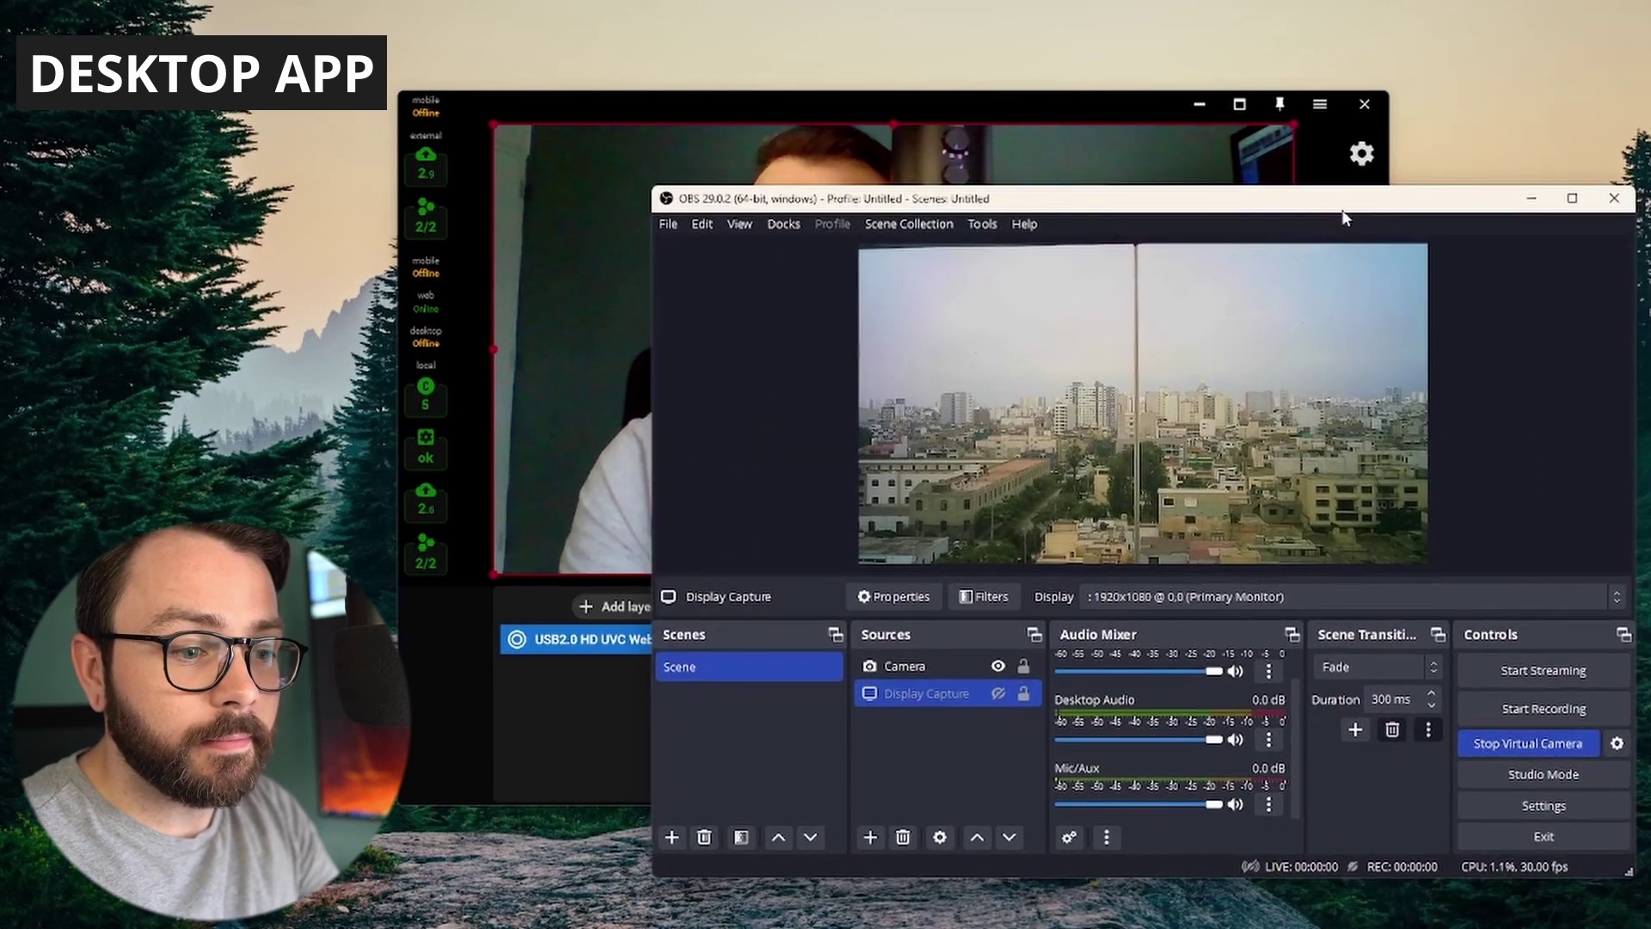
pyautogui.click(1531, 202)
# In the Streamster web app, select USB2.0 HD UVC WebCam and switch the remote video source to OBS Virtual Camera
pyautogui.click(1082, 657)
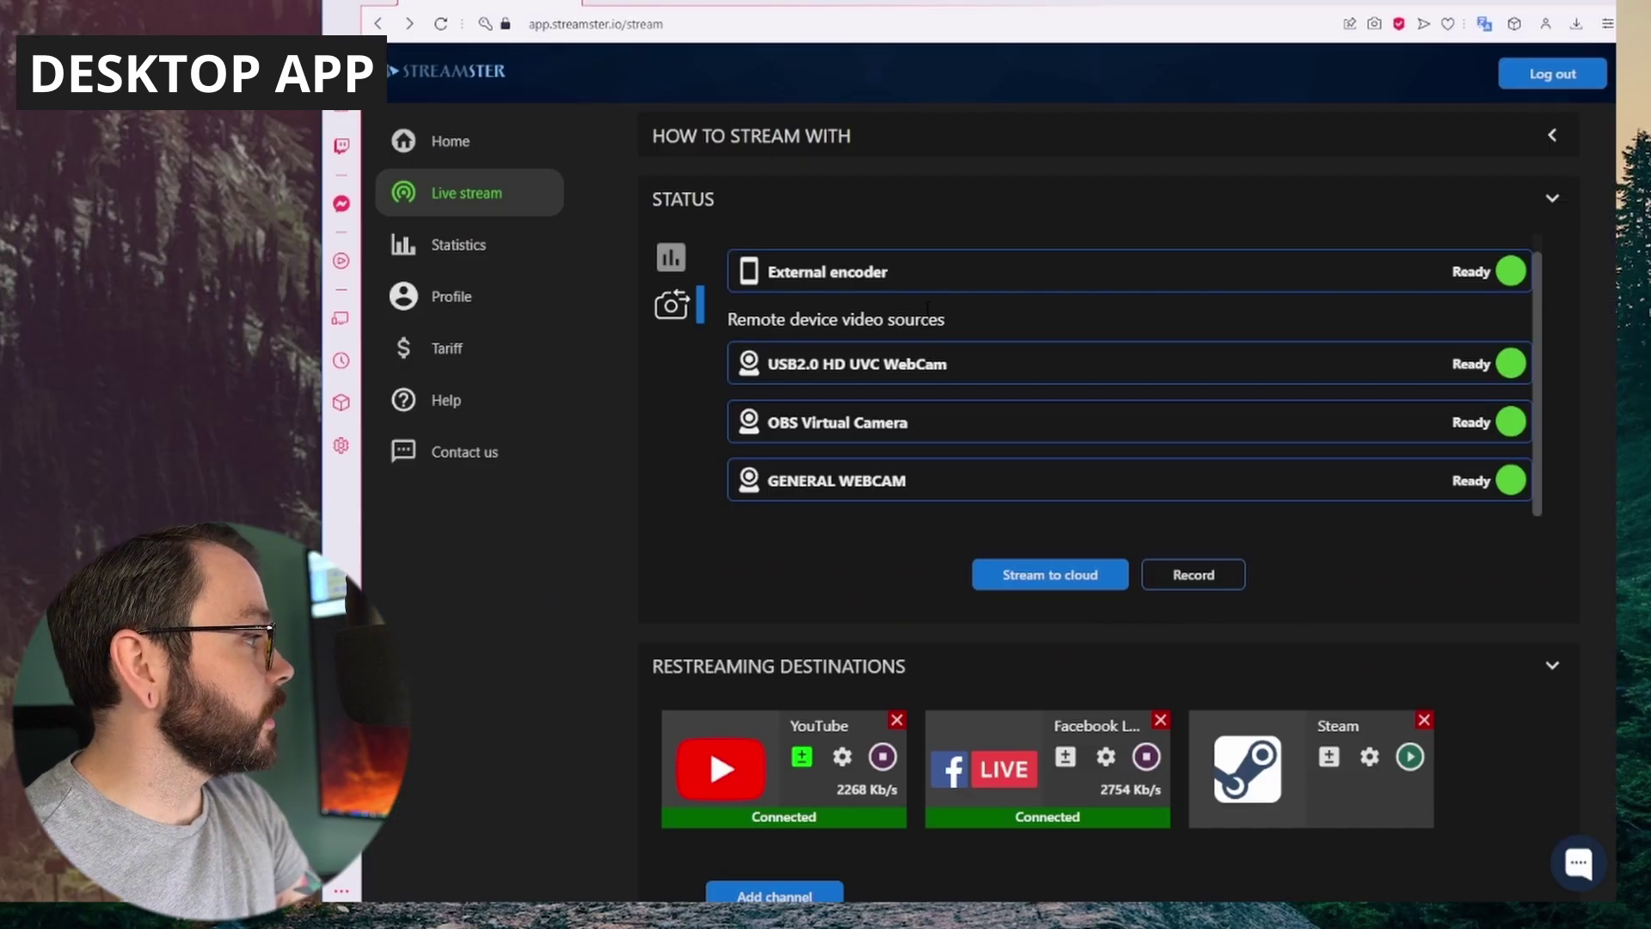
pyautogui.scroll(-1, 937, 327)
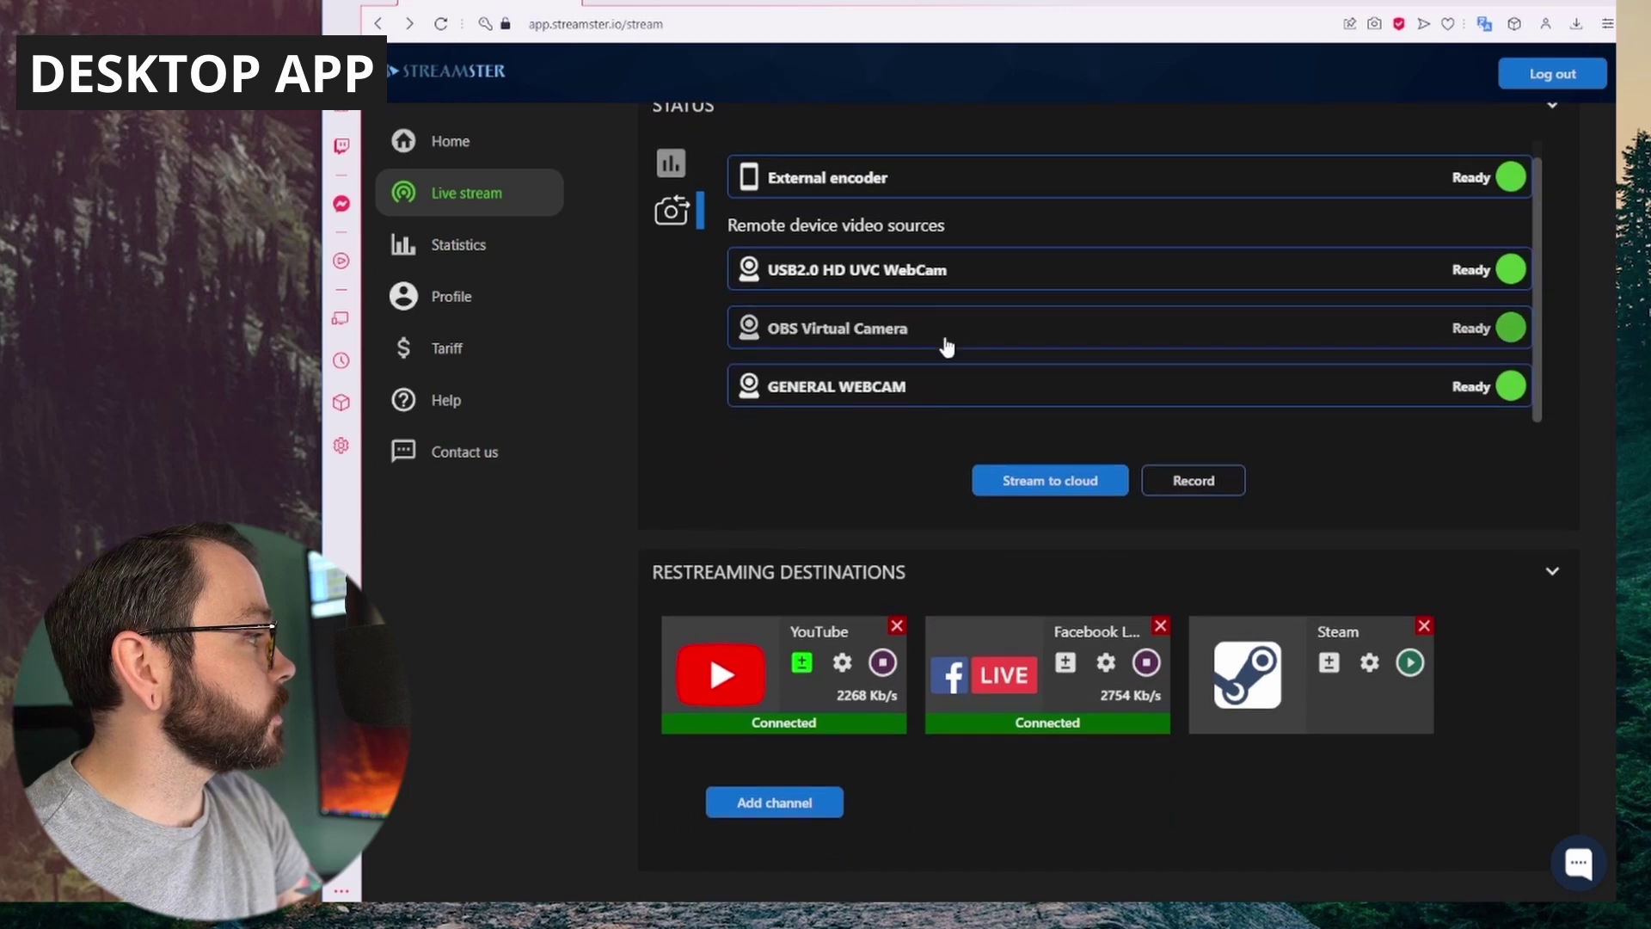
pyautogui.click(913, 275)
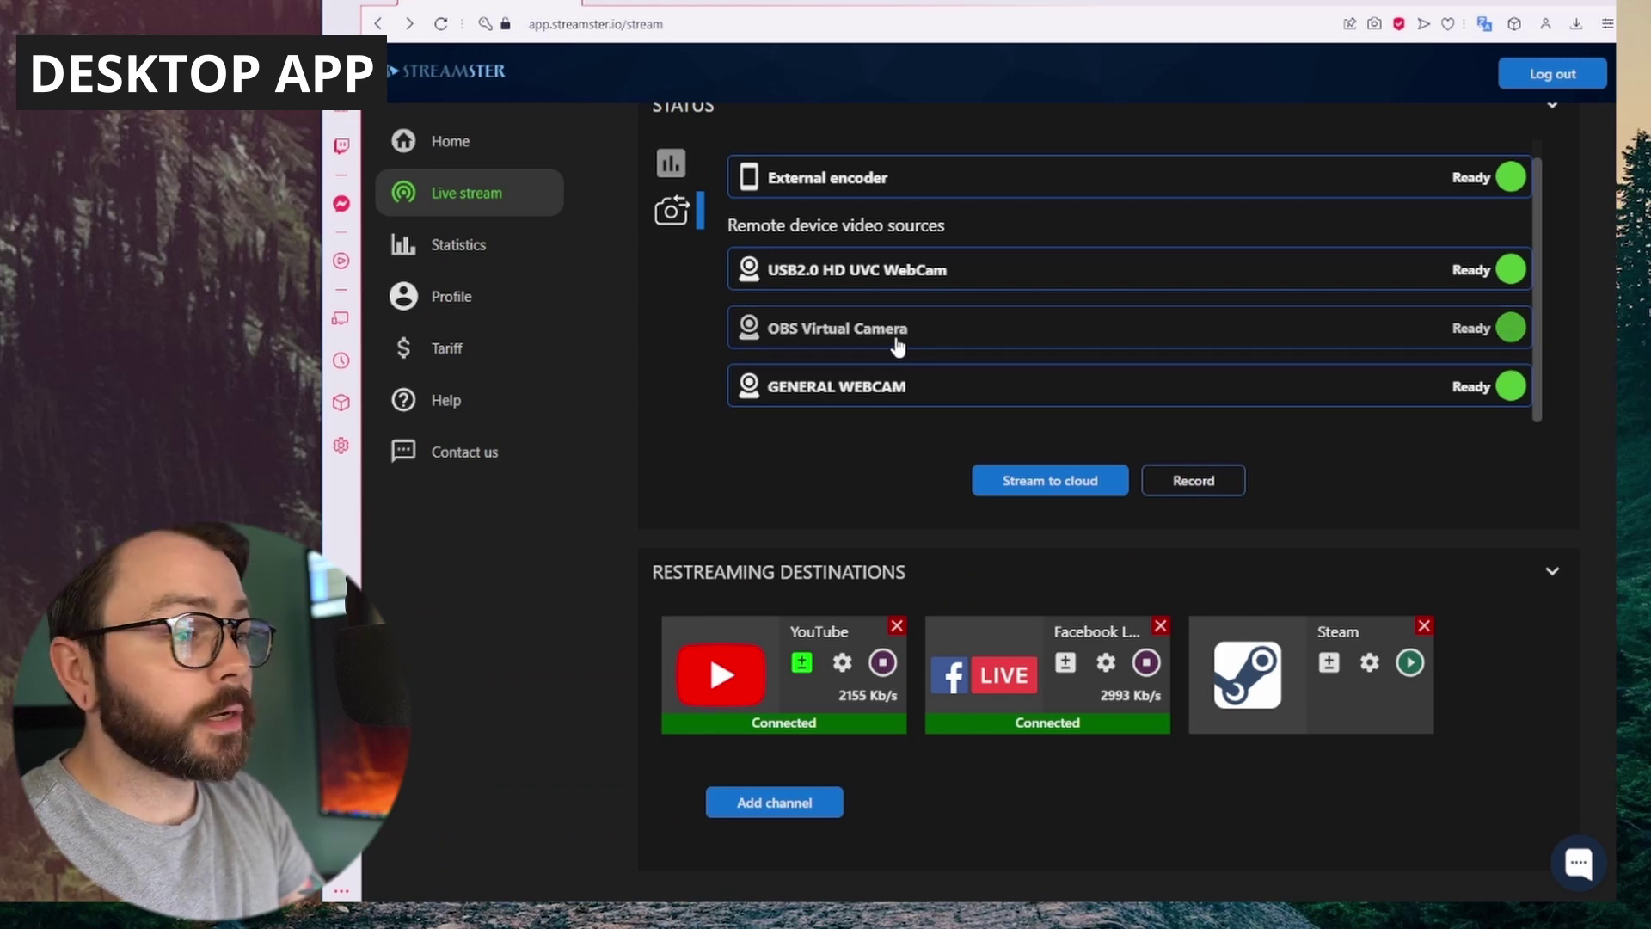
pyautogui.click(895, 338)
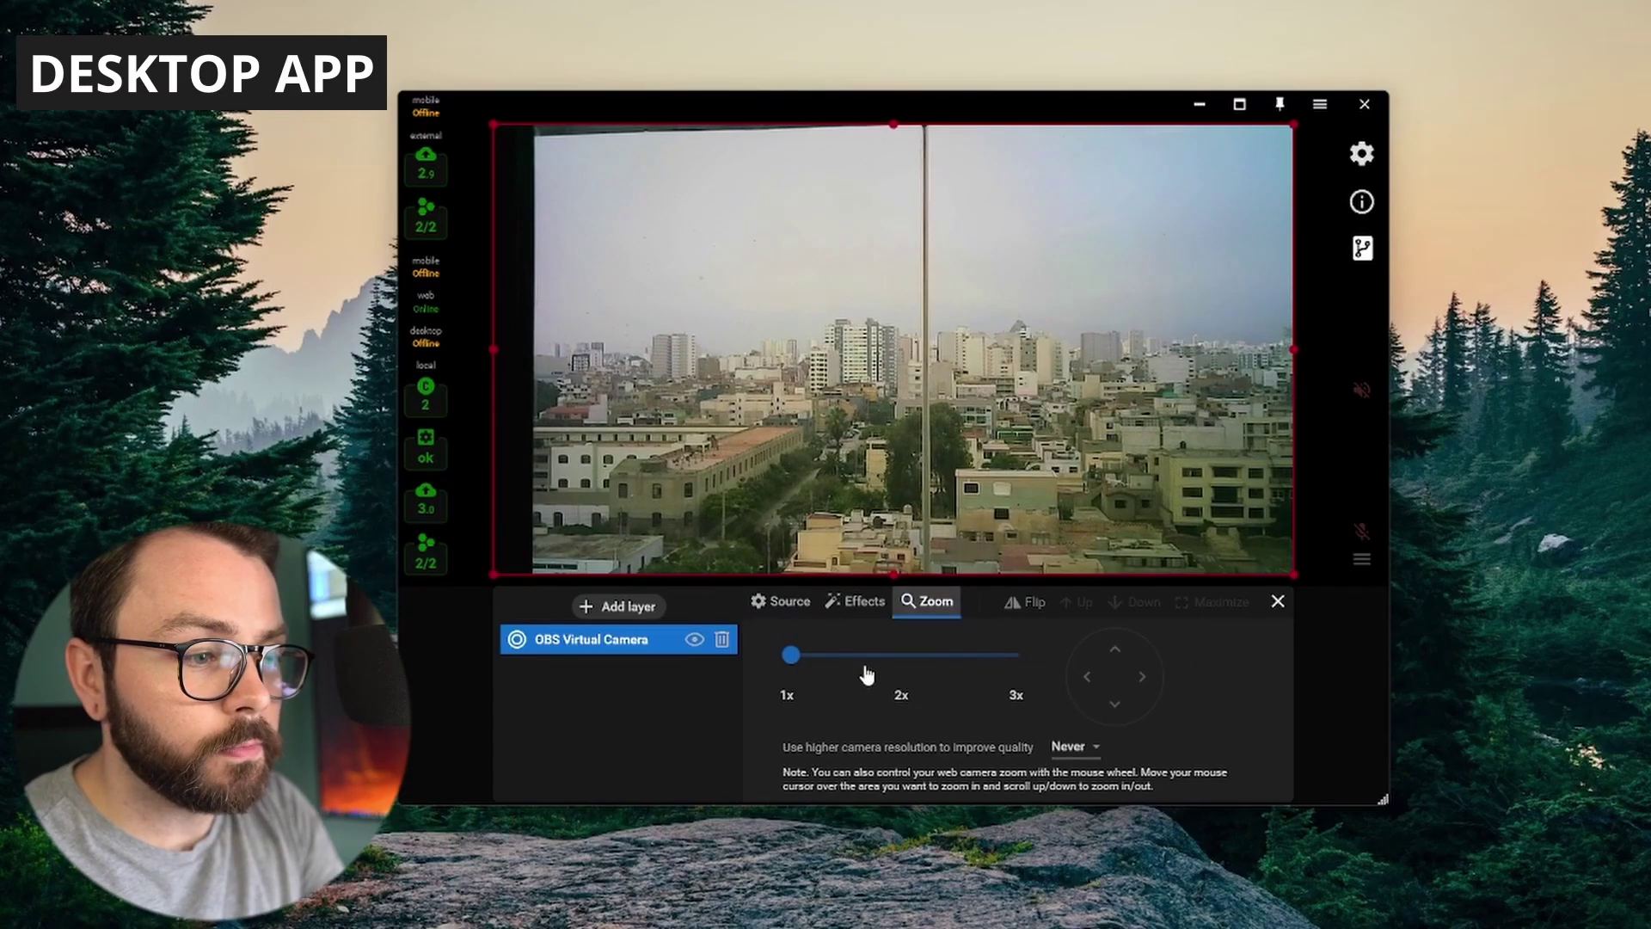
# In the desktop app, zoom the OBS Virtual Camera layer to 2x and pan its view left and down
pyautogui.moveTo(785, 654); pyautogui.dragTo(901, 652)
pyautogui.click(1086, 678)
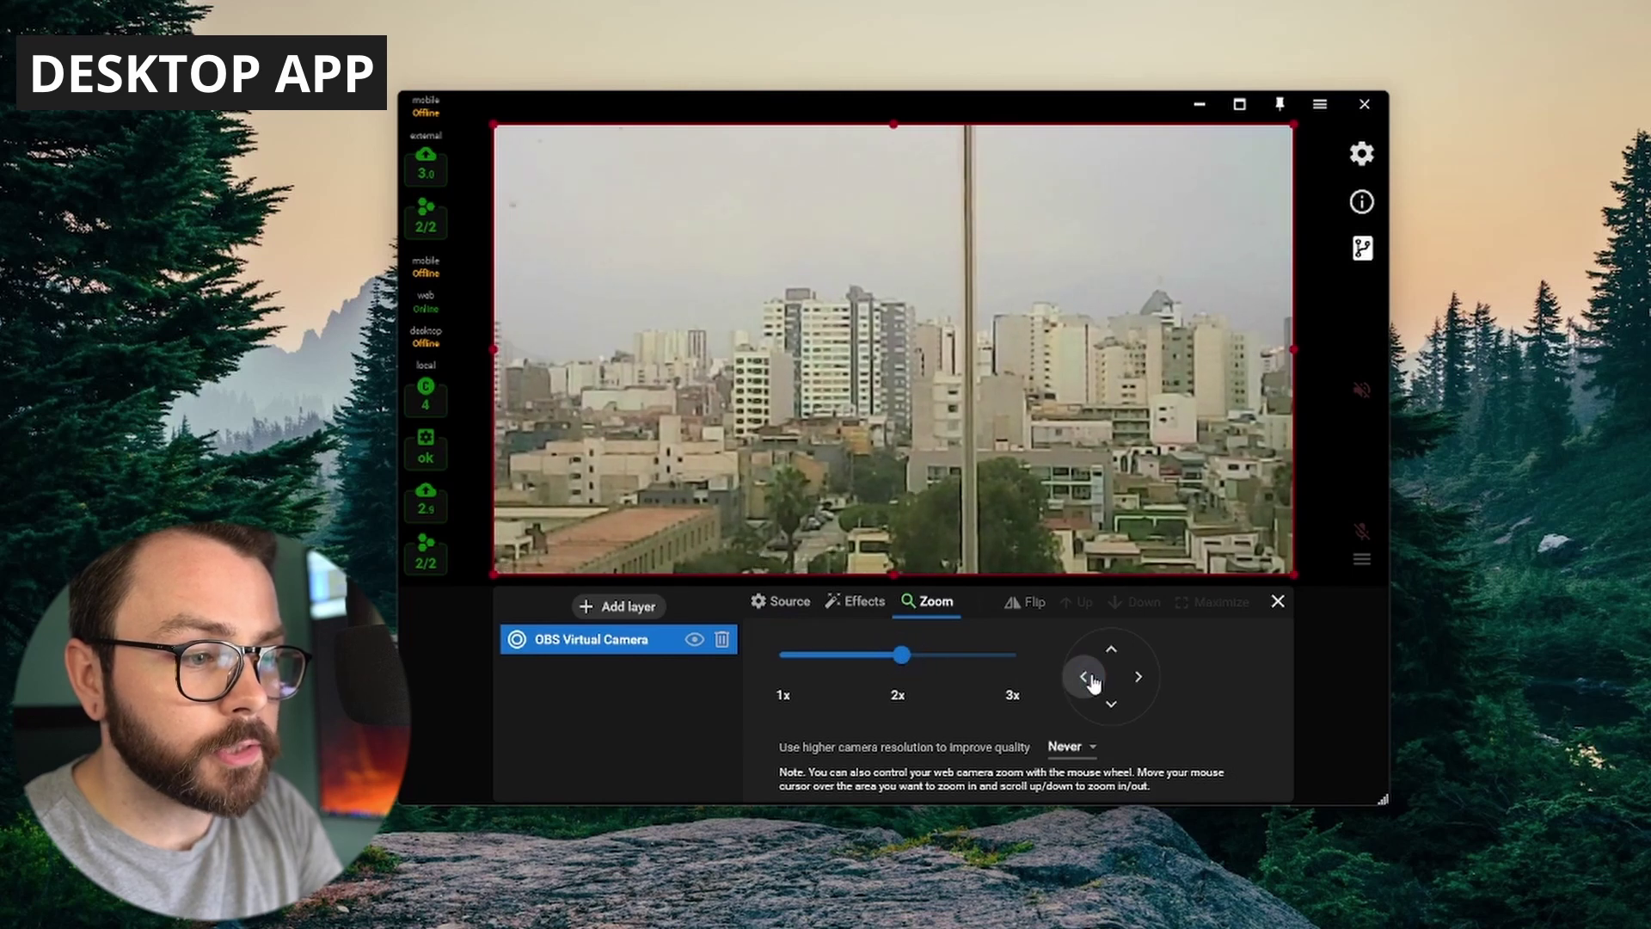
pyautogui.click(1085, 677)
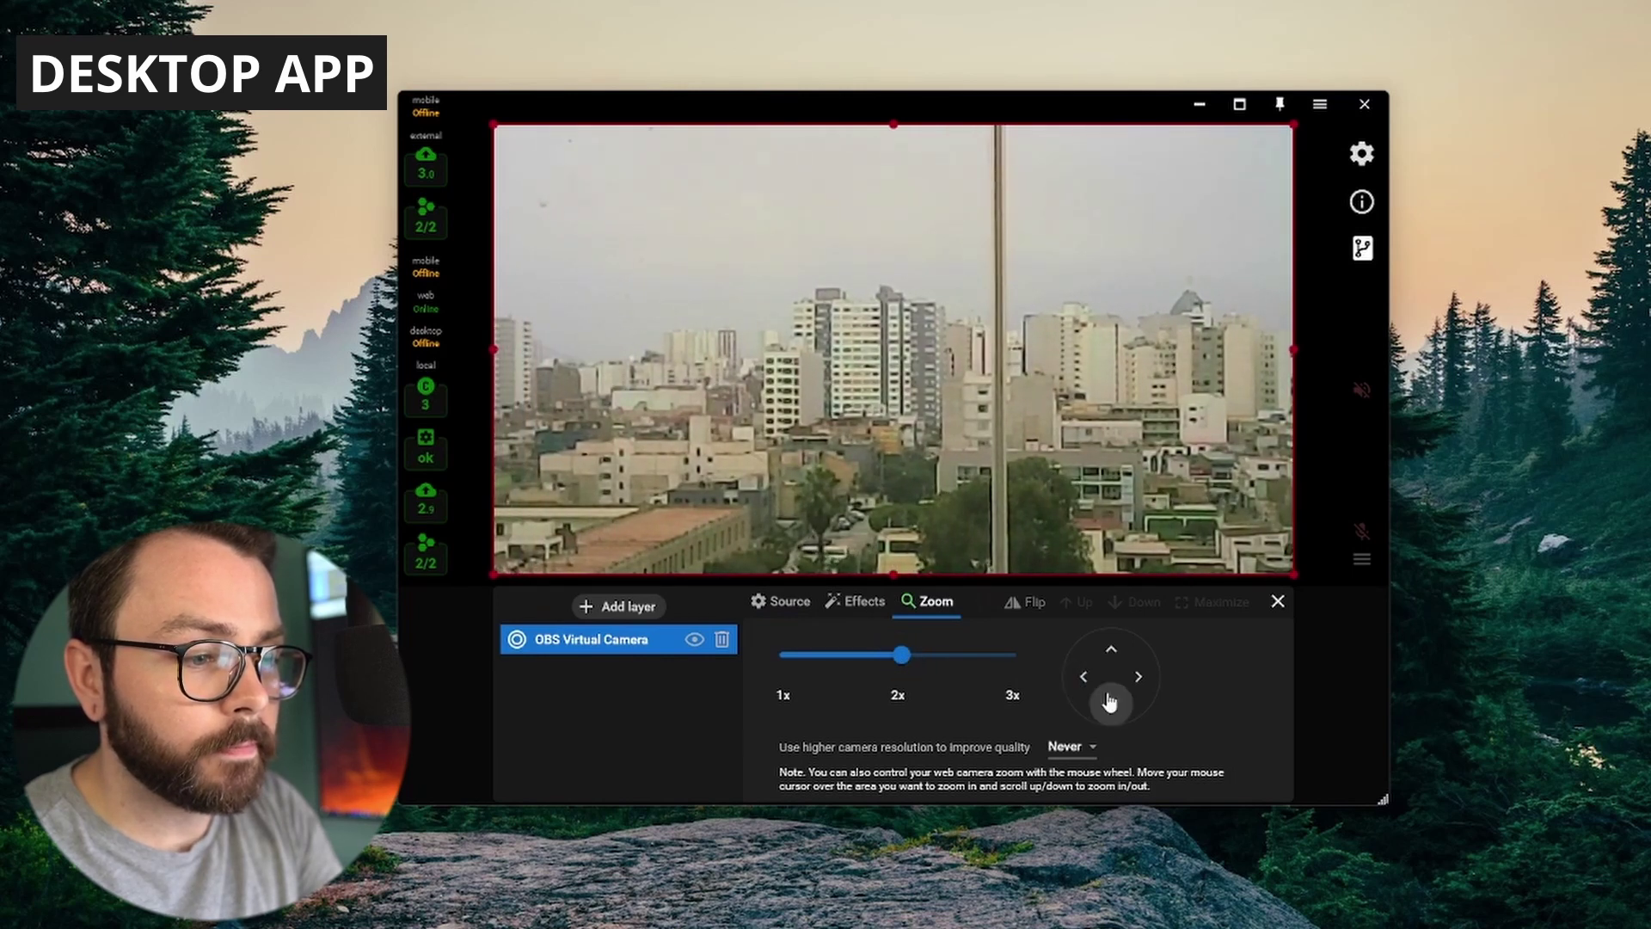
pyautogui.click(1109, 702)
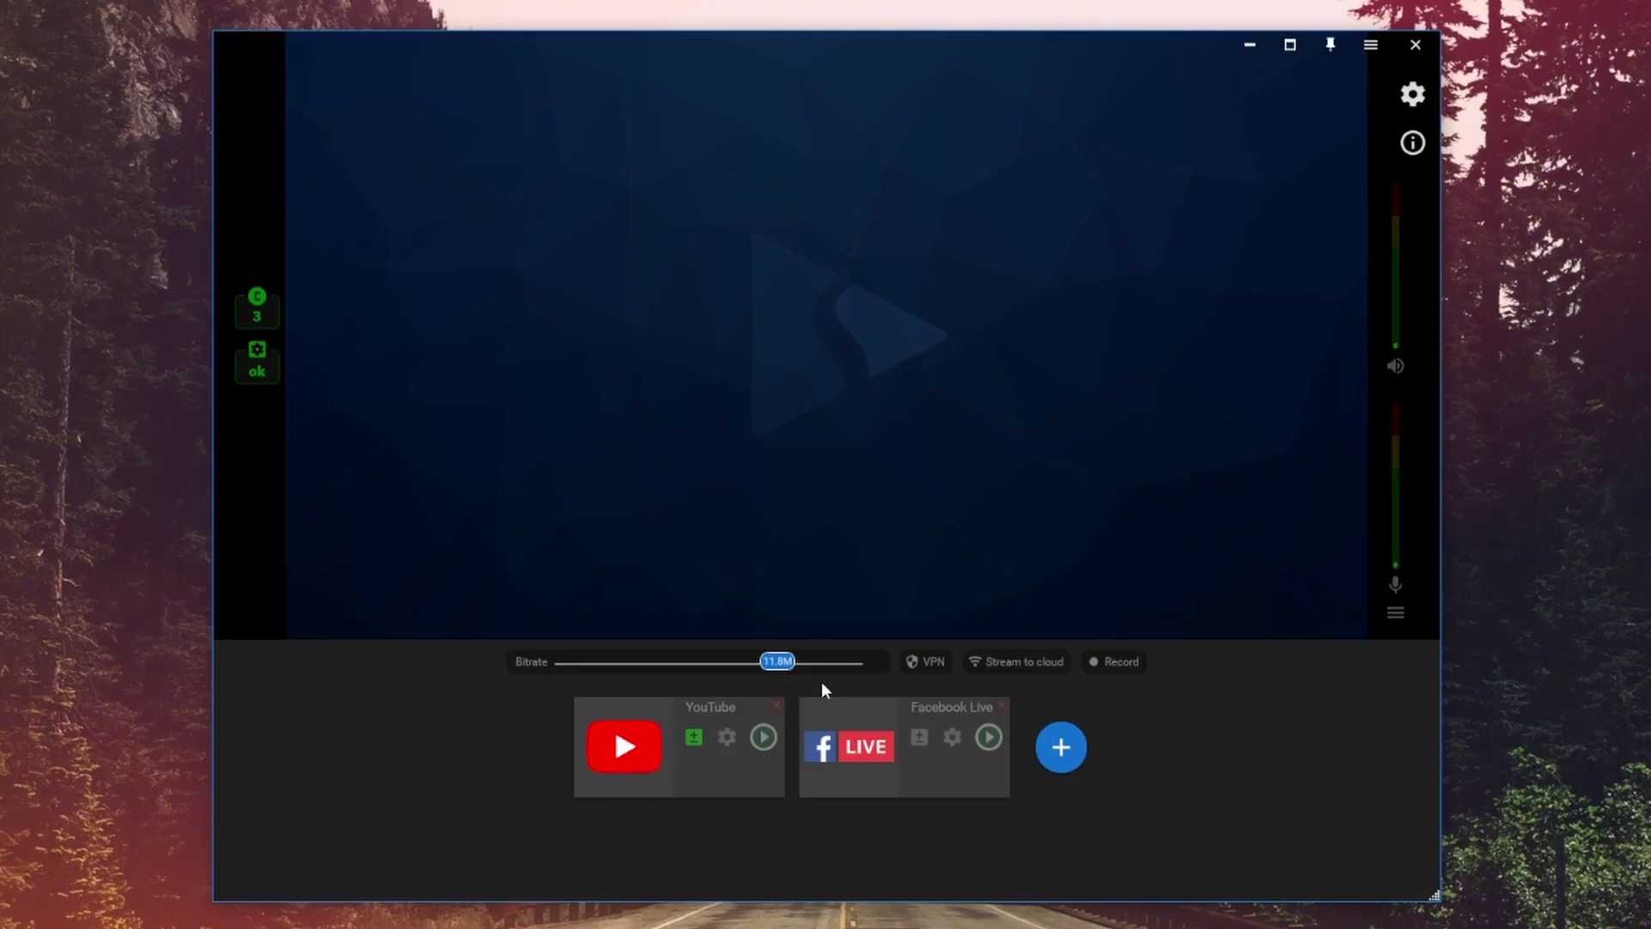
# Turn on the VPN for the stream and view its connection status graphs
pyautogui.click(929, 662)
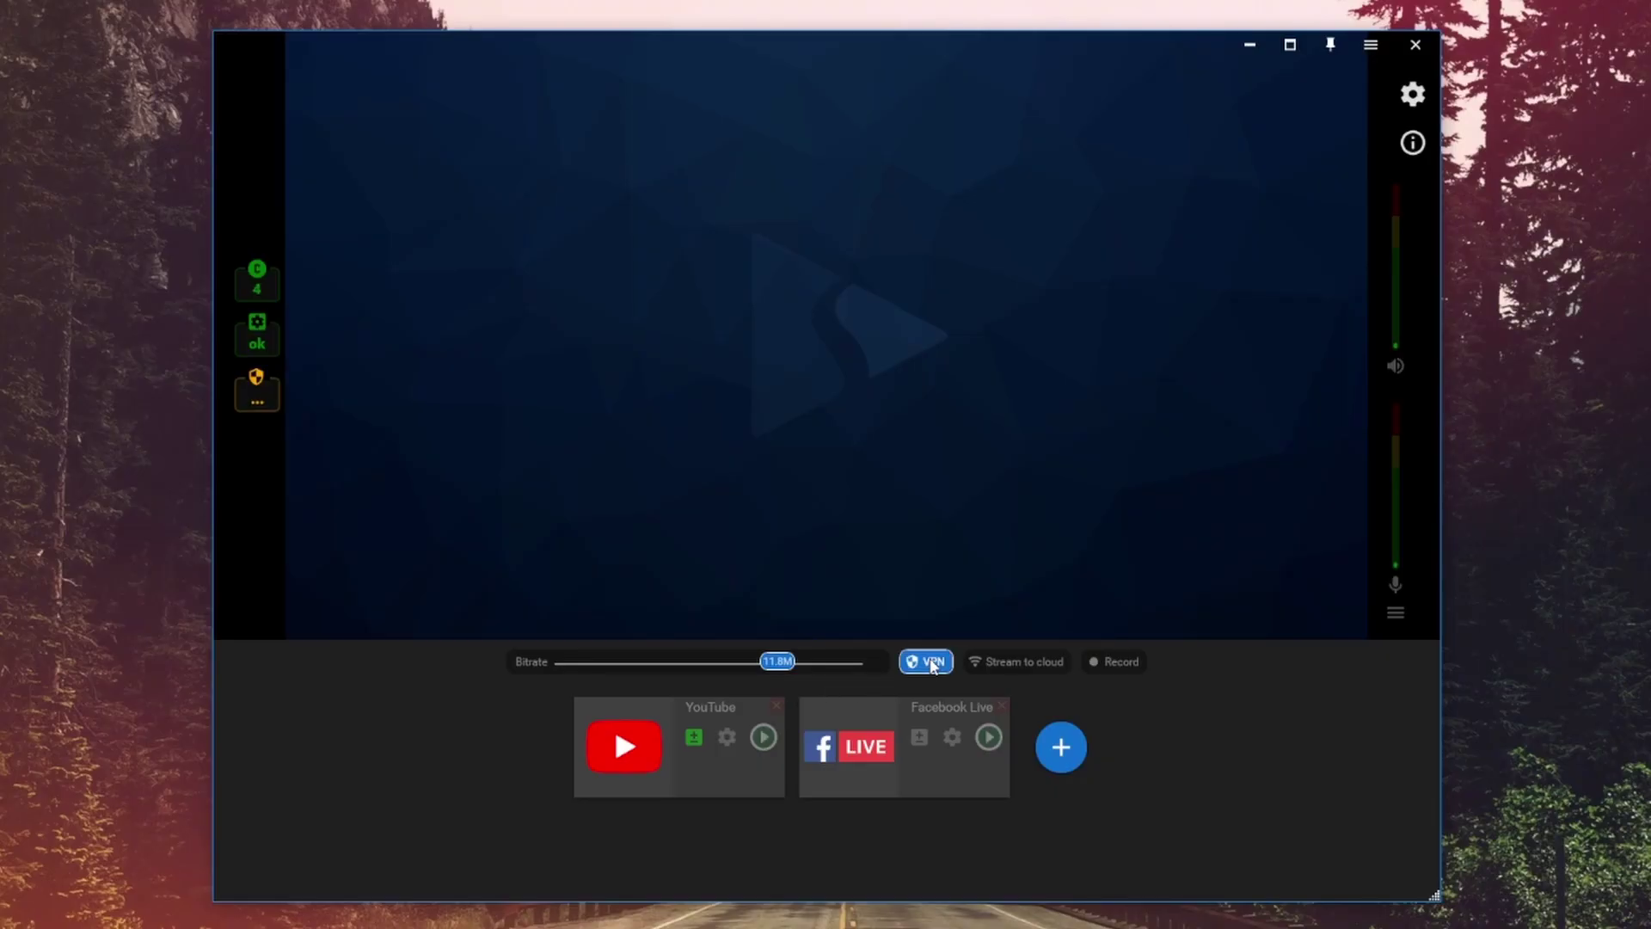
pyautogui.moveTo(259, 394)
pyautogui.click(262, 395)
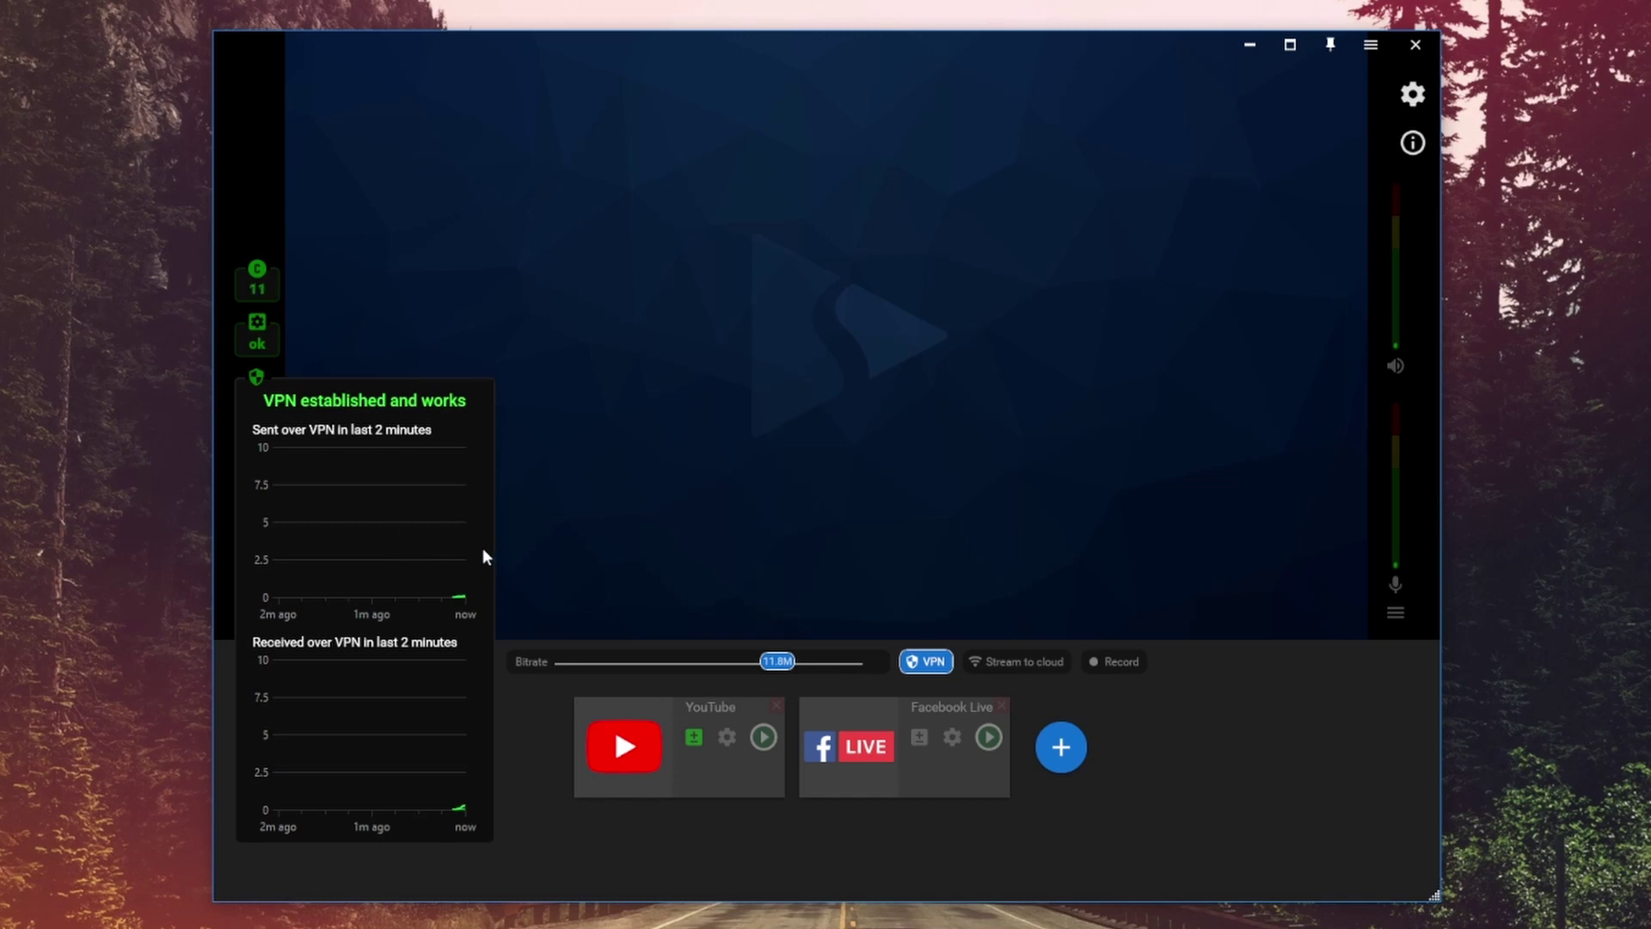
# In the VPN security settings, open the Start VPN connection when option and toggle No stream without VPN
pyautogui.click(1413, 93)
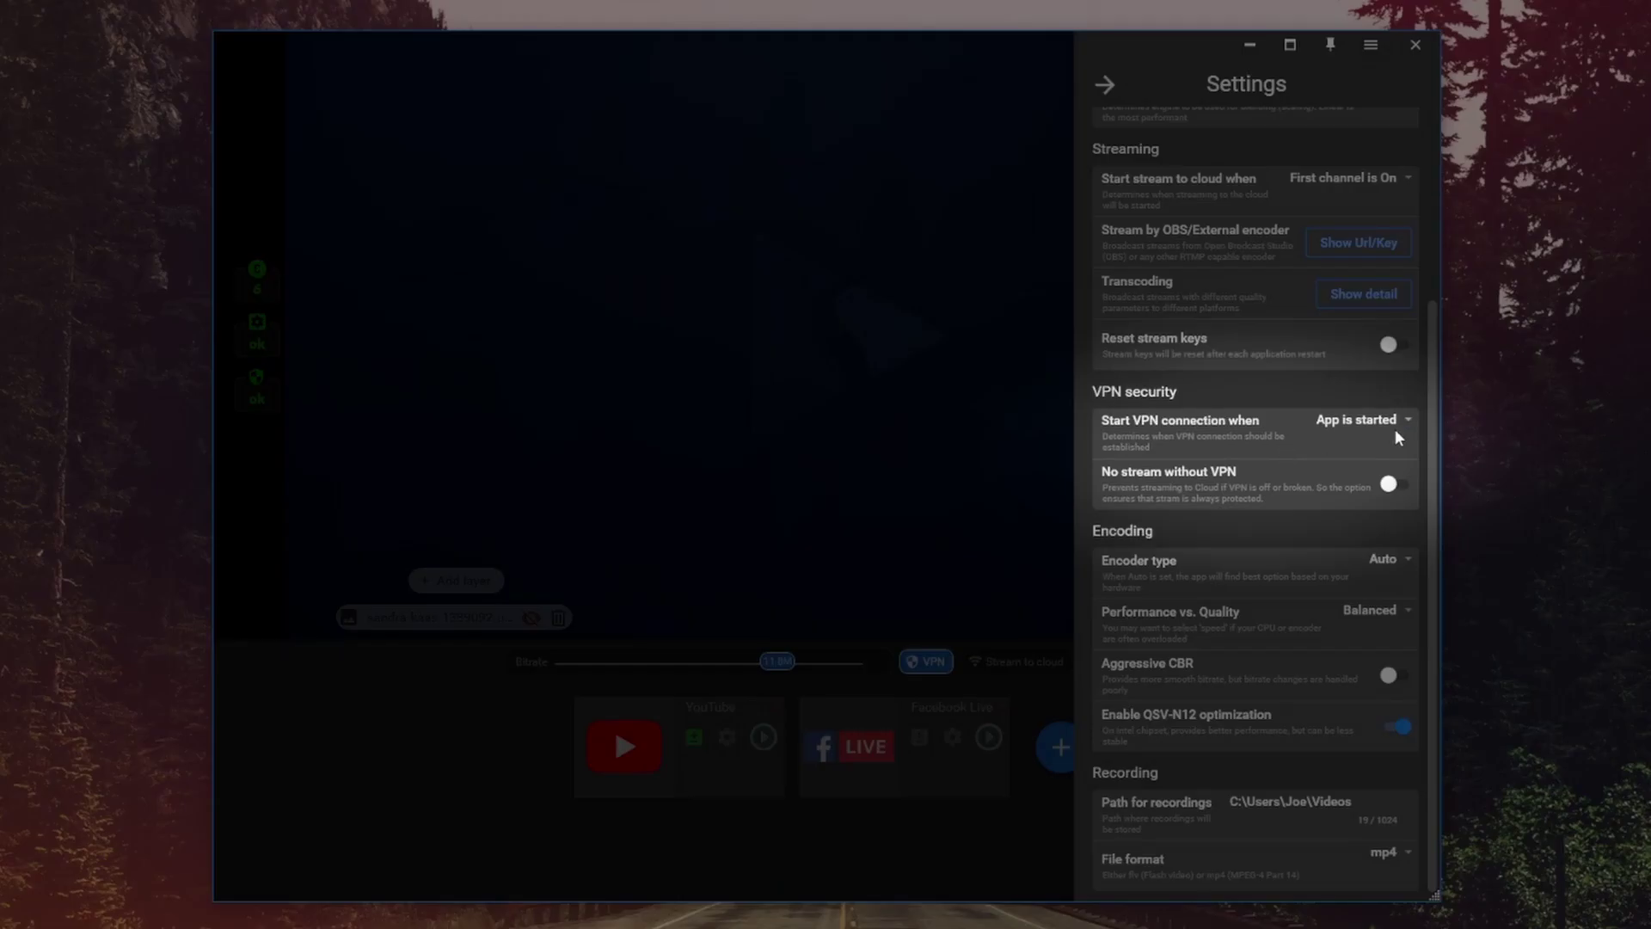
pyautogui.click(1395, 422)
pyautogui.click(1382, 481)
pyautogui.click(1392, 485)
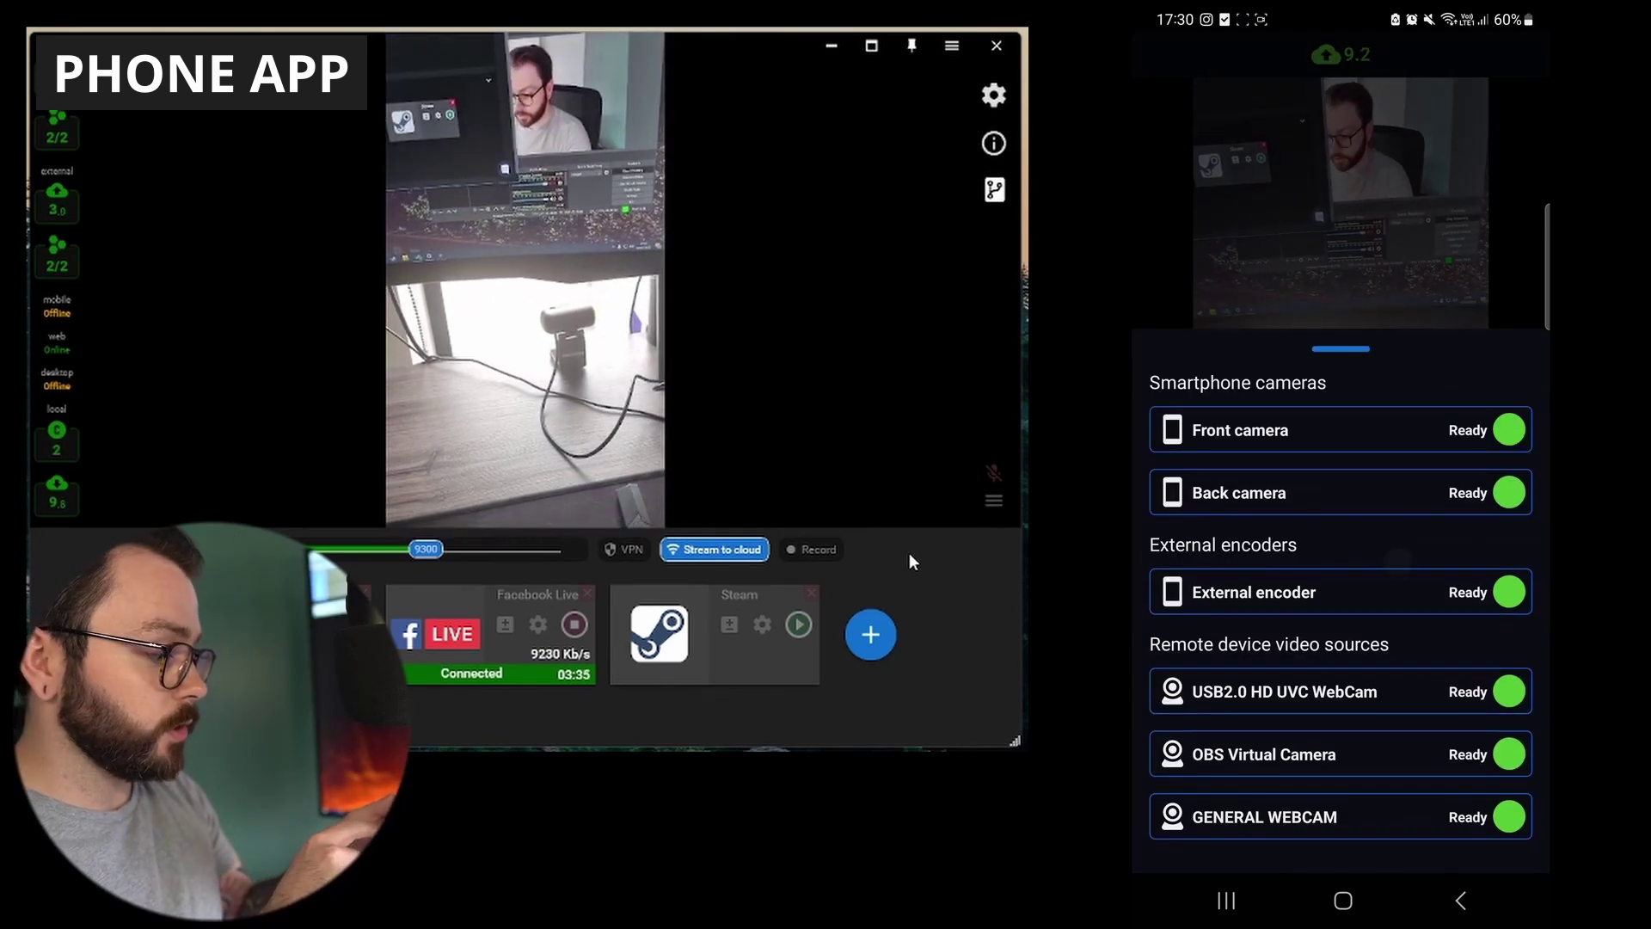
# In the phone app, switch the stream to External encoder, turn on the video preview, and view the web app's stream page
pyautogui.click(1371, 585)
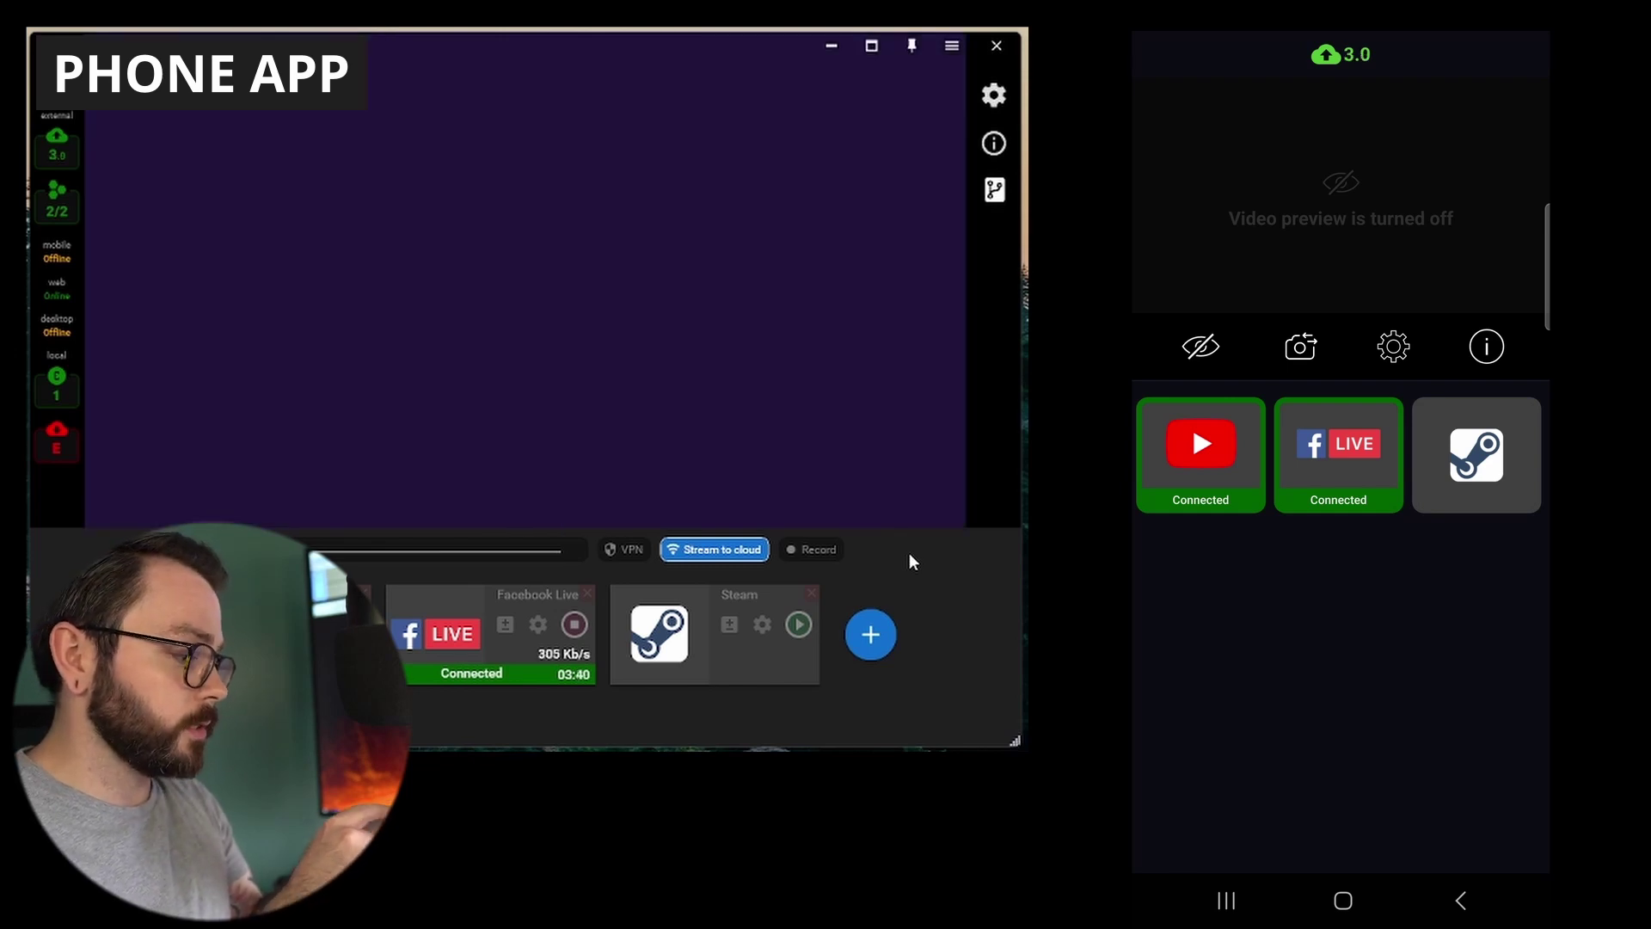
pyautogui.click(1343, 218)
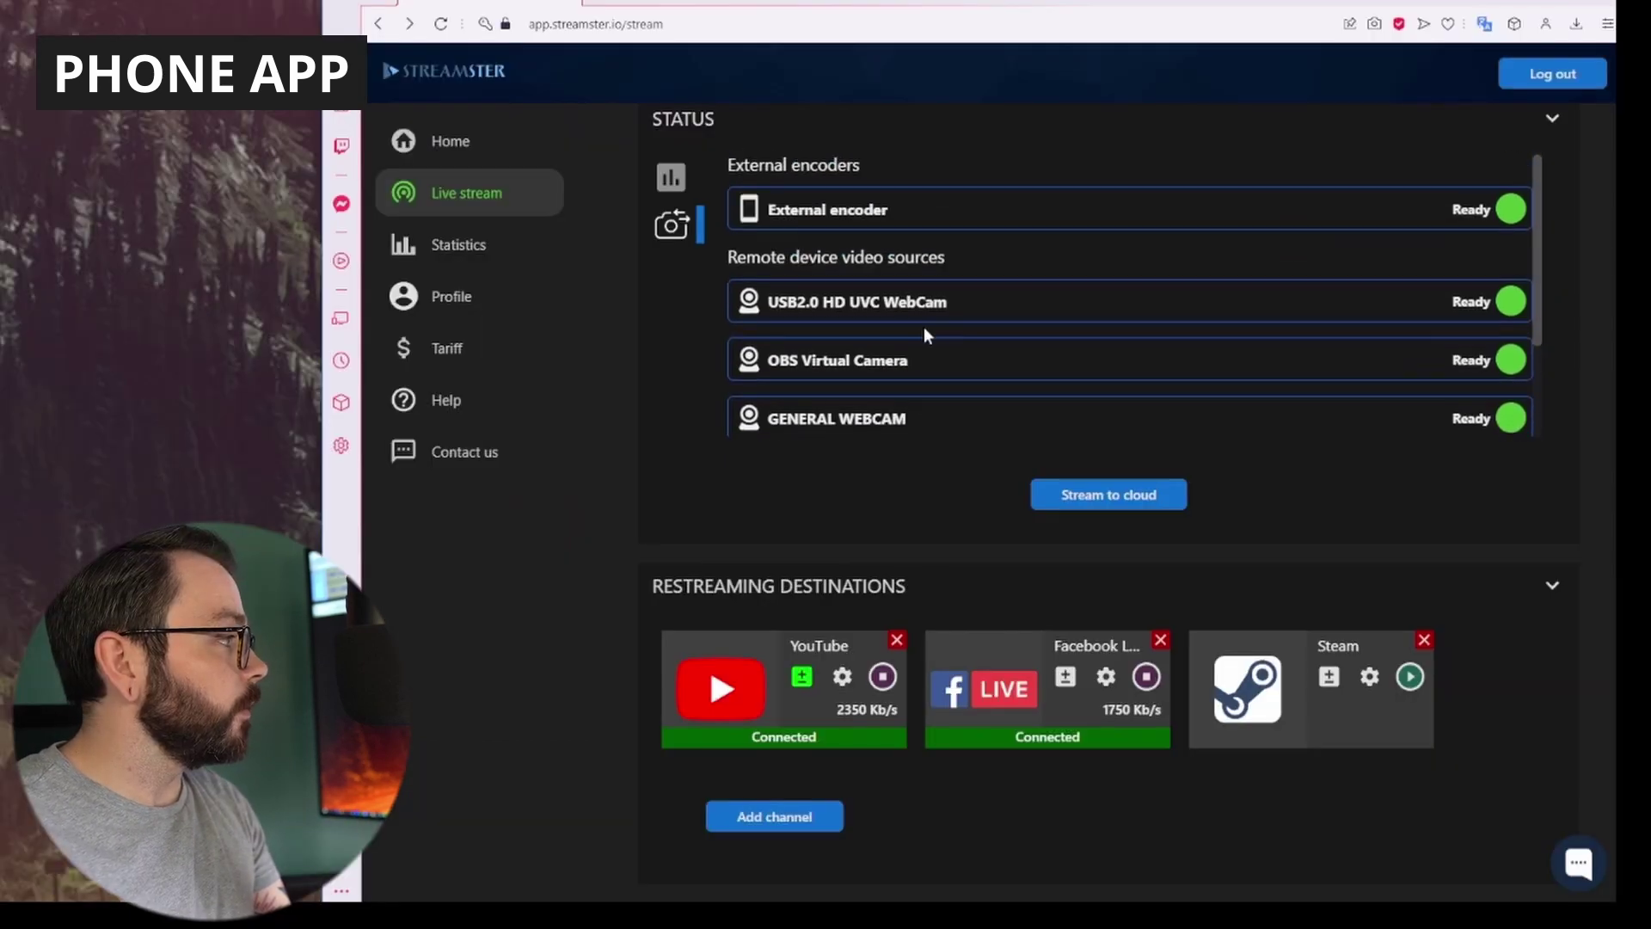
pyautogui.scroll(-3, 924, 327)
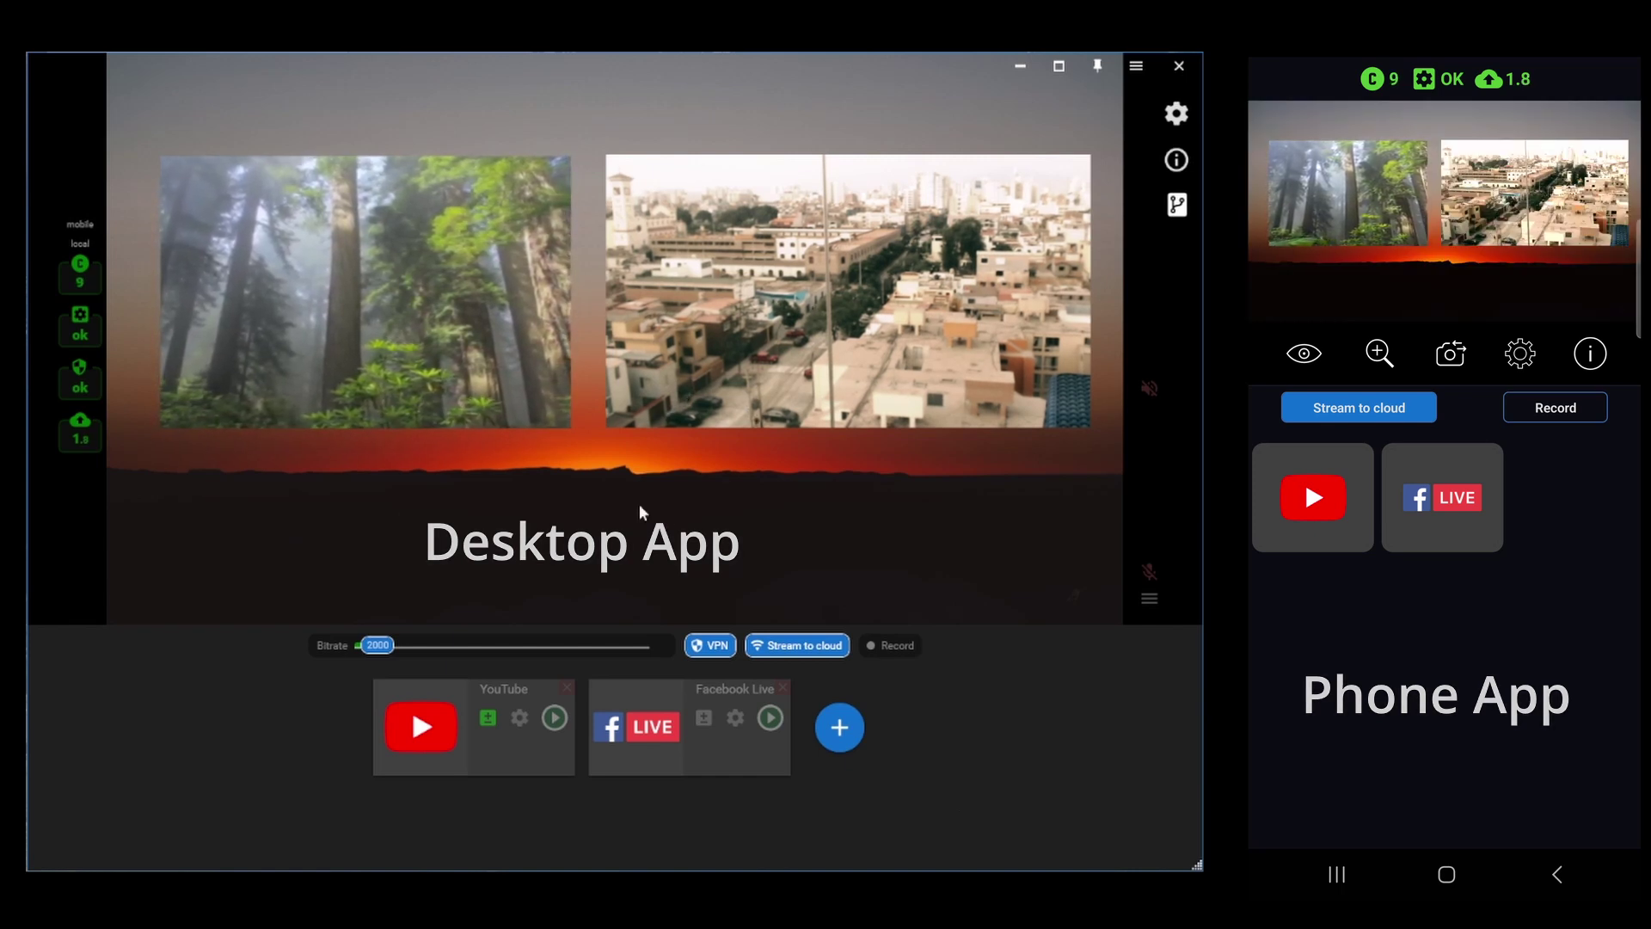
# In the phone app's settings, switch the remote audio source to Yeti (Yeti Classic), return to Logitech G Pro X and mute that microphone
pyautogui.moveTo(597, 490)
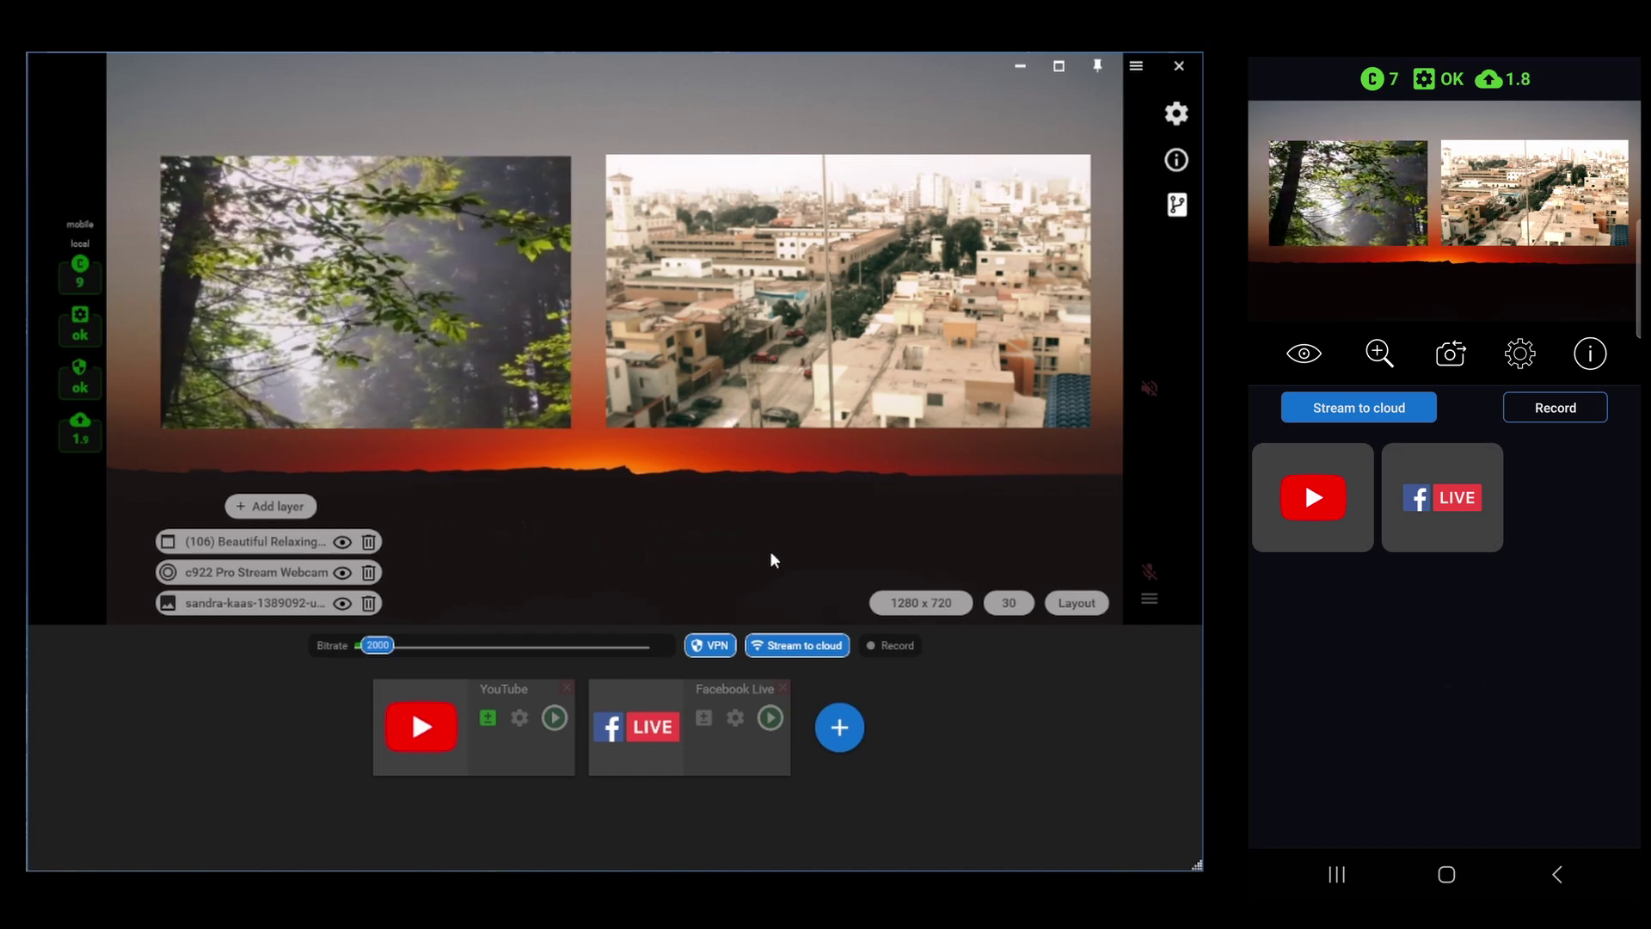
pyautogui.click(1521, 353)
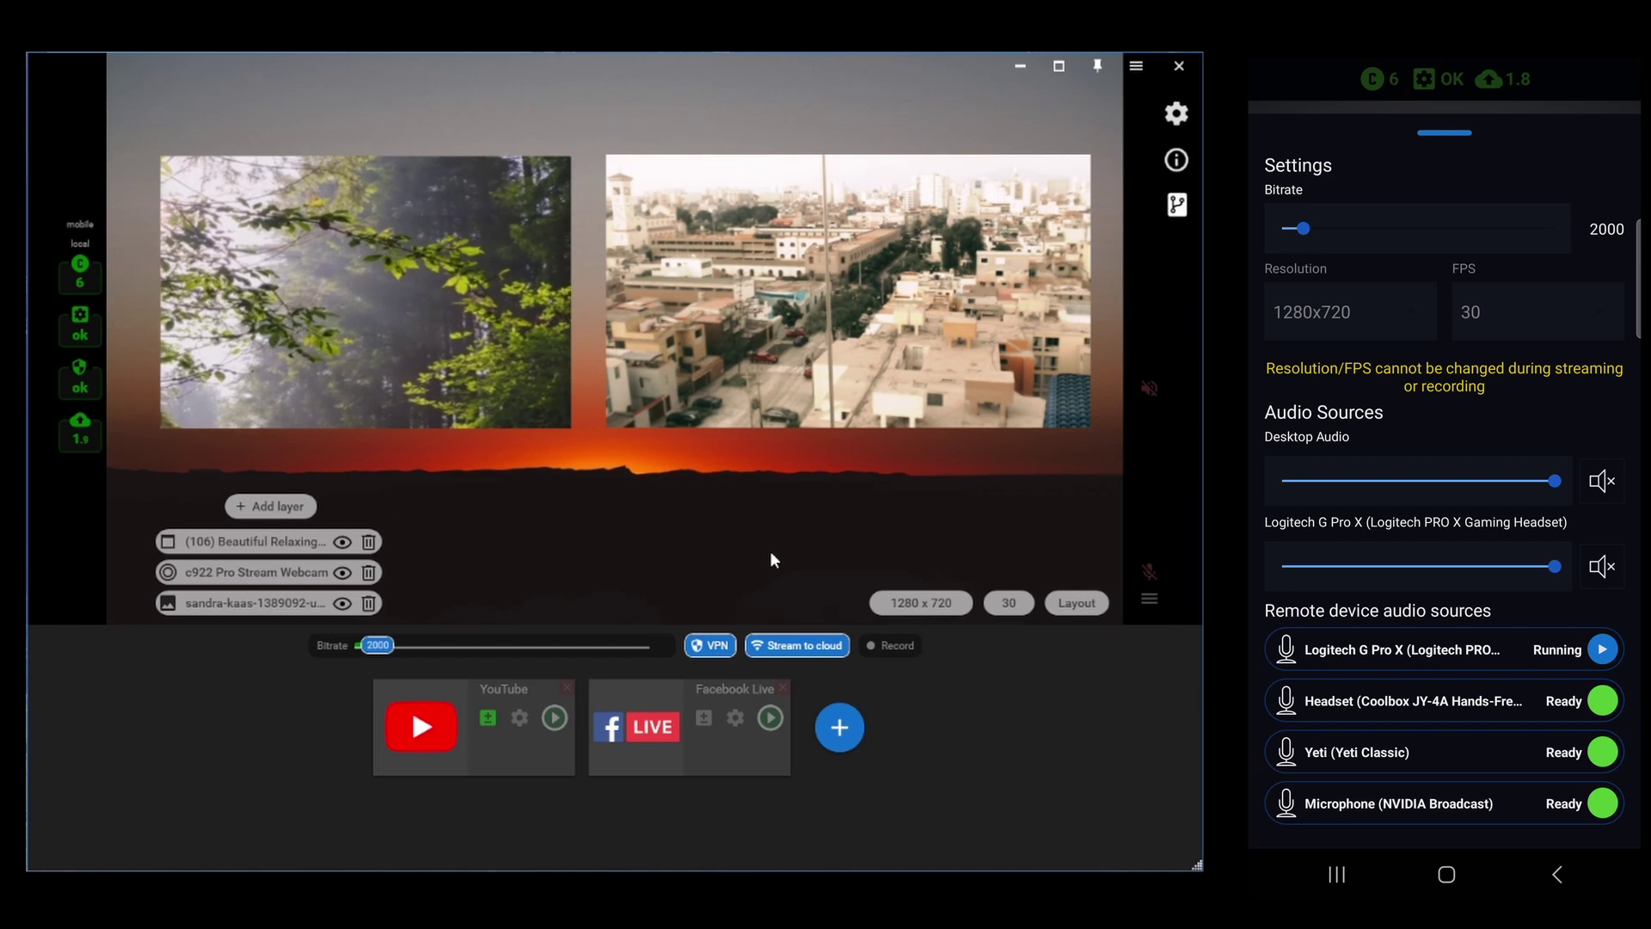
pyautogui.click(1602, 752)
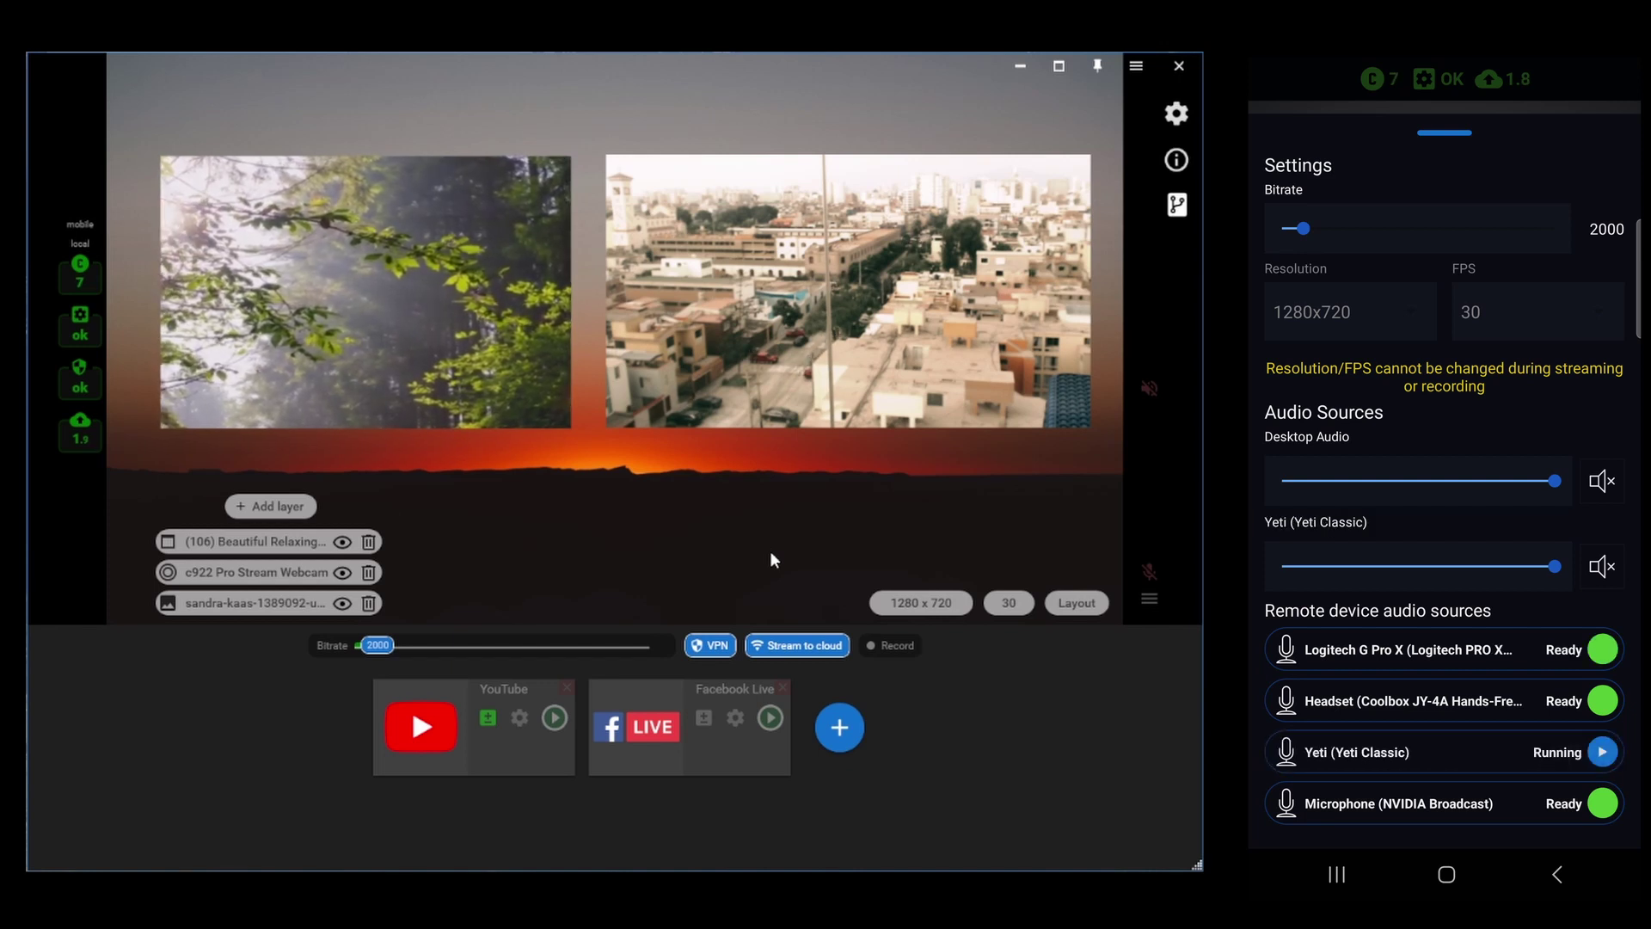
pyautogui.click(1602, 650)
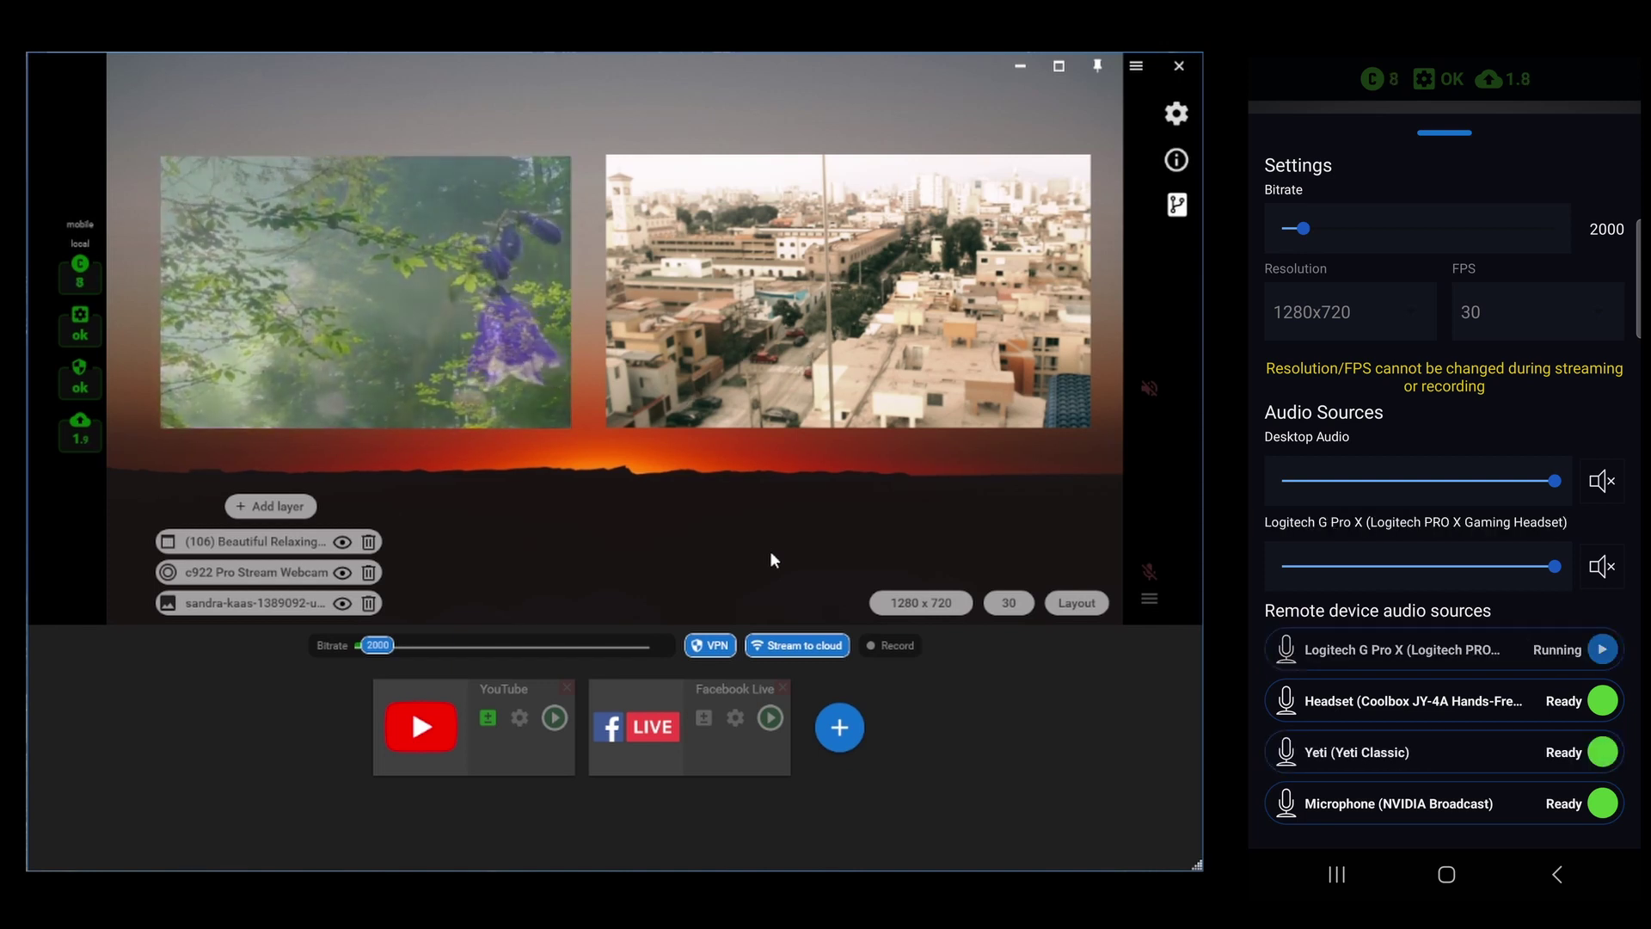
pyautogui.click(1477, 757)
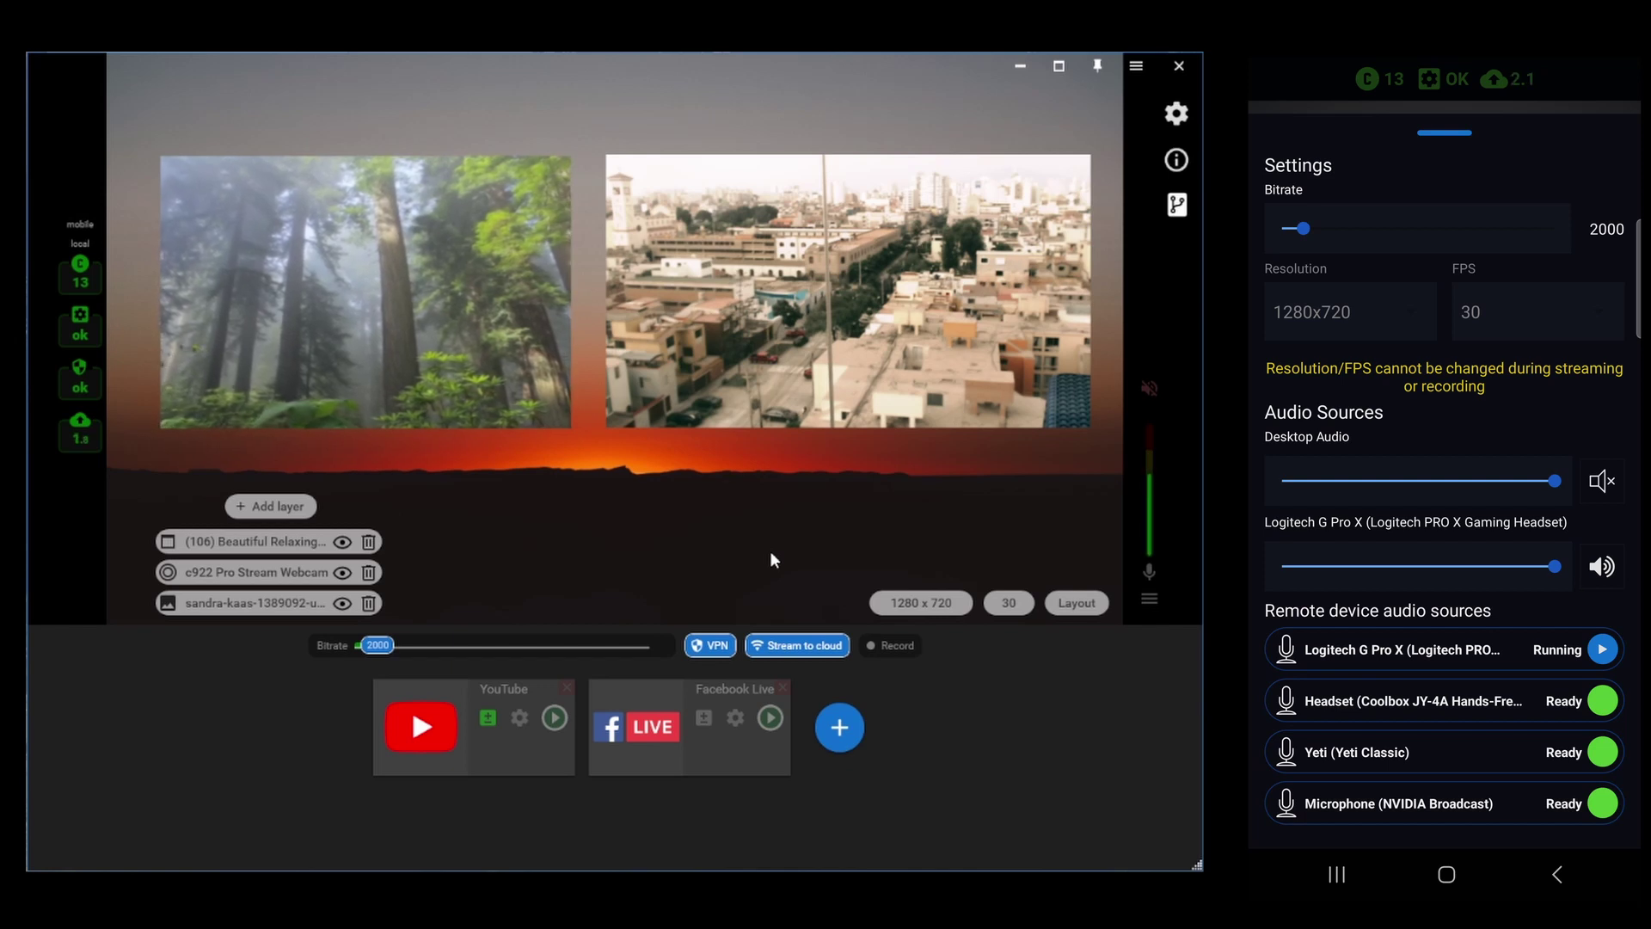
pyautogui.click(1602, 566)
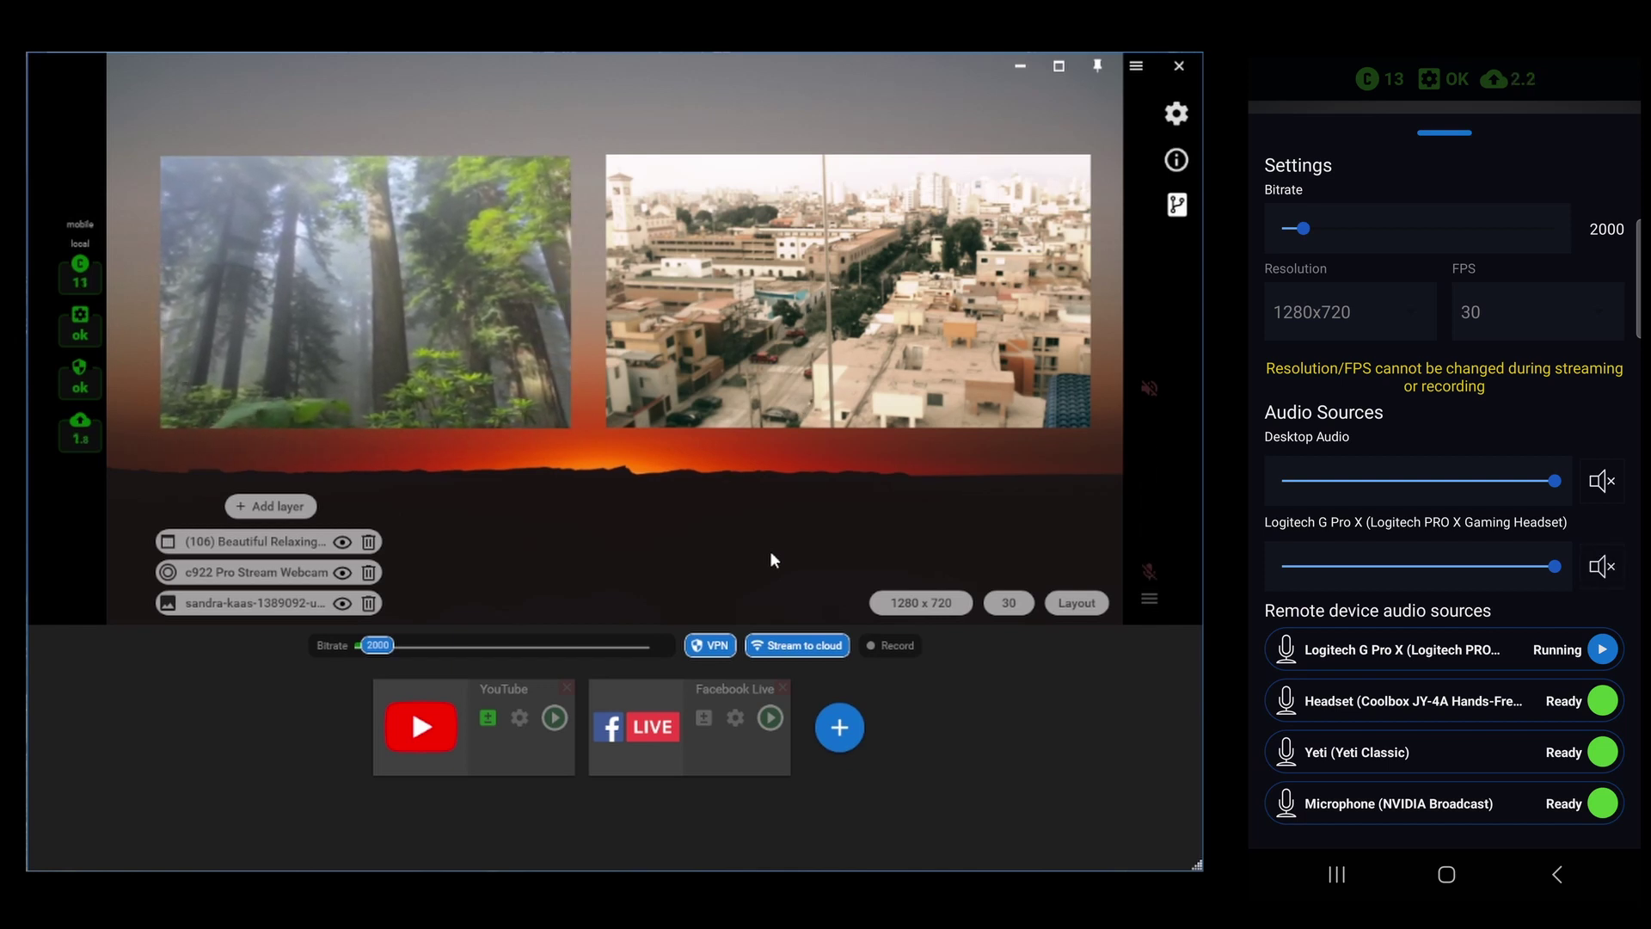